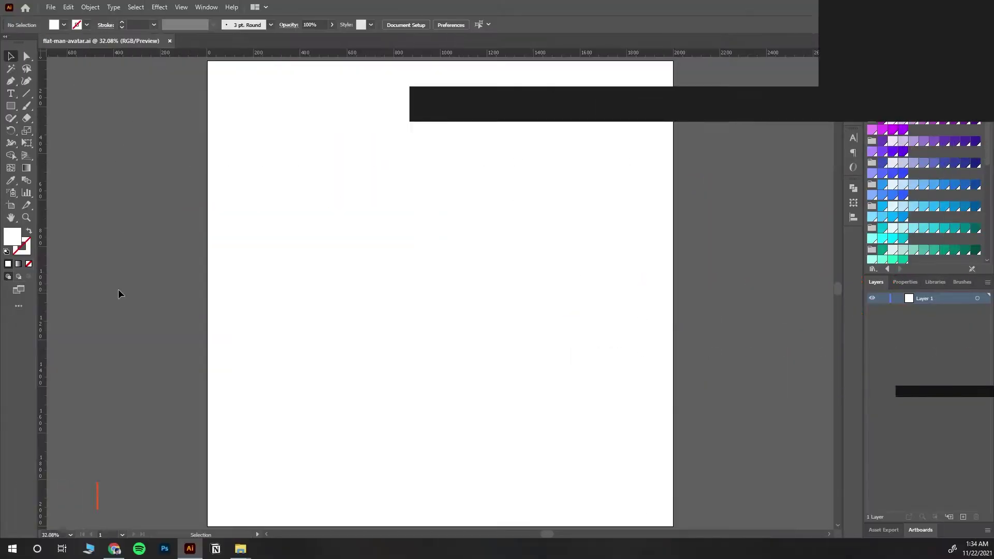
# Step: Draw a 500 × 700 px head rectangle centred on the artboard
pyautogui.moveTo(348, 189); pyautogui.dragTo(473, 354)
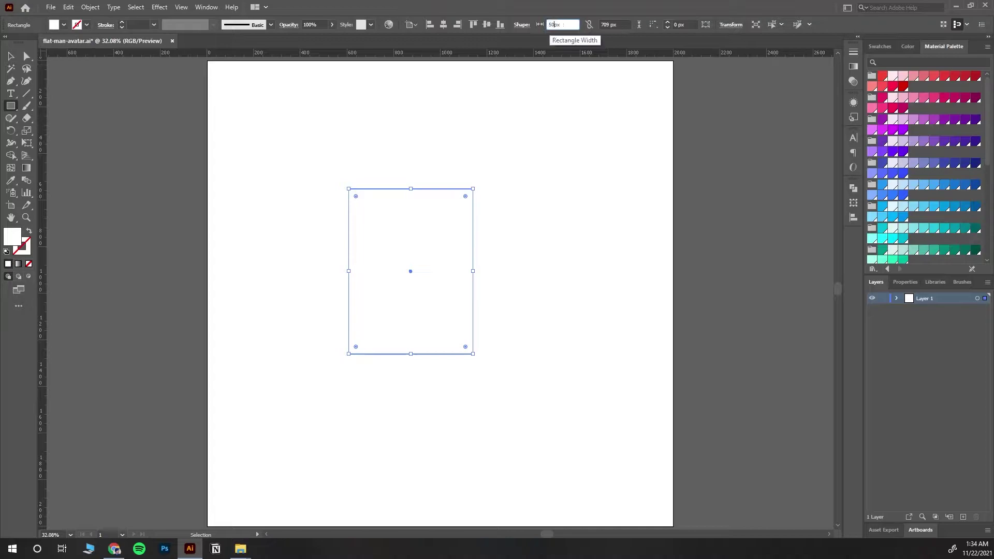
pyautogui.write('0')
pyautogui.press('Tab')
pyautogui.write('700')
pyautogui.press('Return')
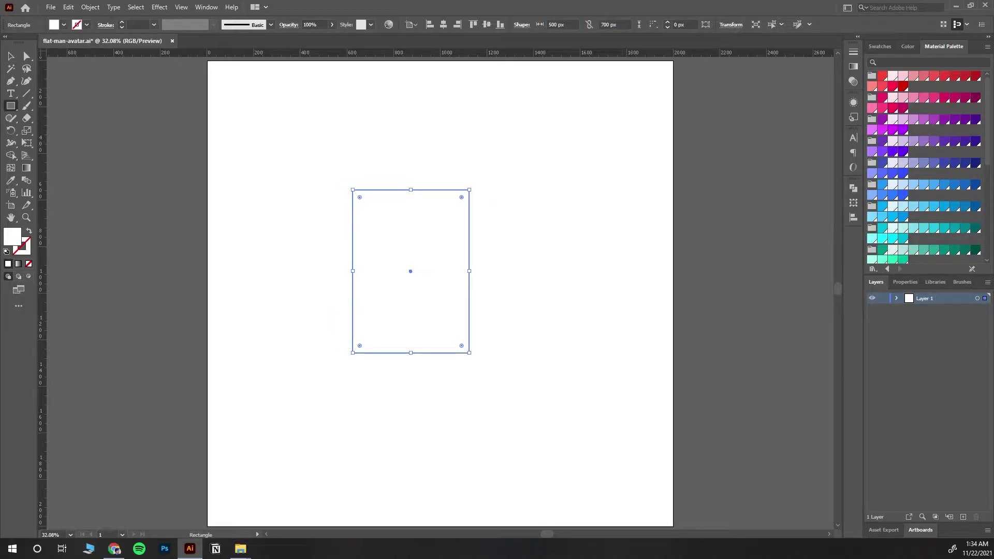
pyautogui.click(12, 56)
pyautogui.click(443, 24)
pyautogui.click(487, 24)
# Step: Fill the head rectangle salmon
pyautogui.scroll(-5, 916, 209)
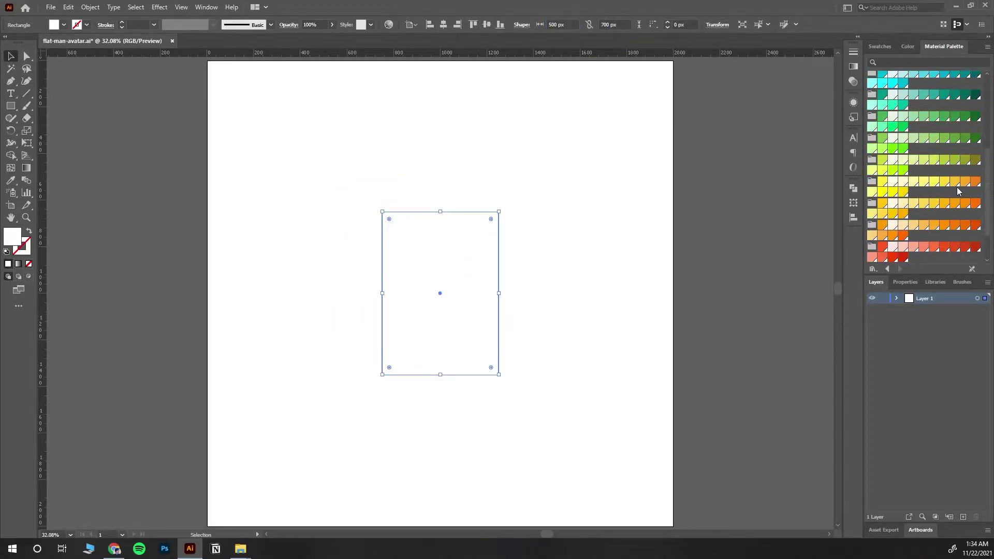
pyautogui.scroll(-2, 915, 209)
pyautogui.click(915, 204)
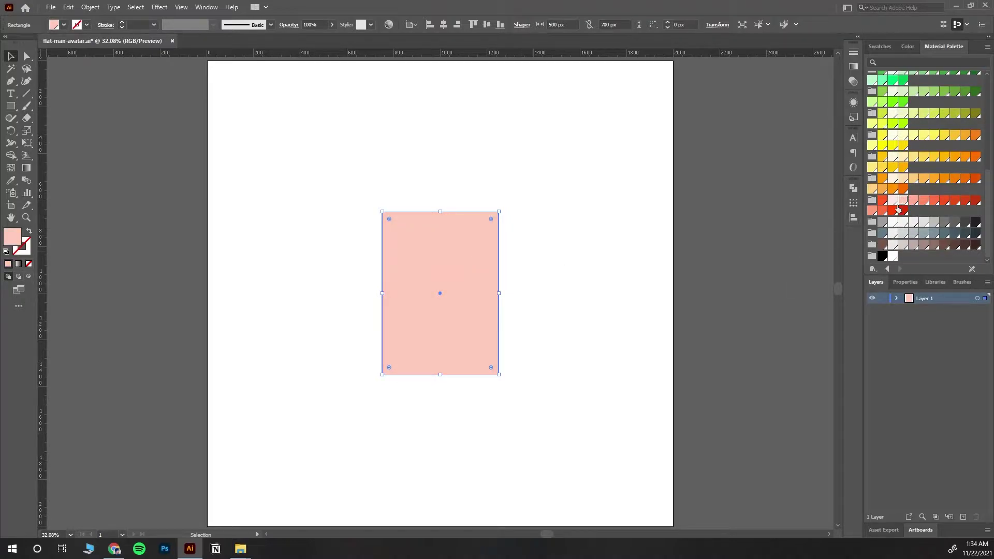
pyautogui.click(913, 200)
pyautogui.click(576, 267)
# Step: Fully round the two bottom corners into a U-shaped chin
pyautogui.moveTo(466, 306); pyautogui.dragTo(496, 357)
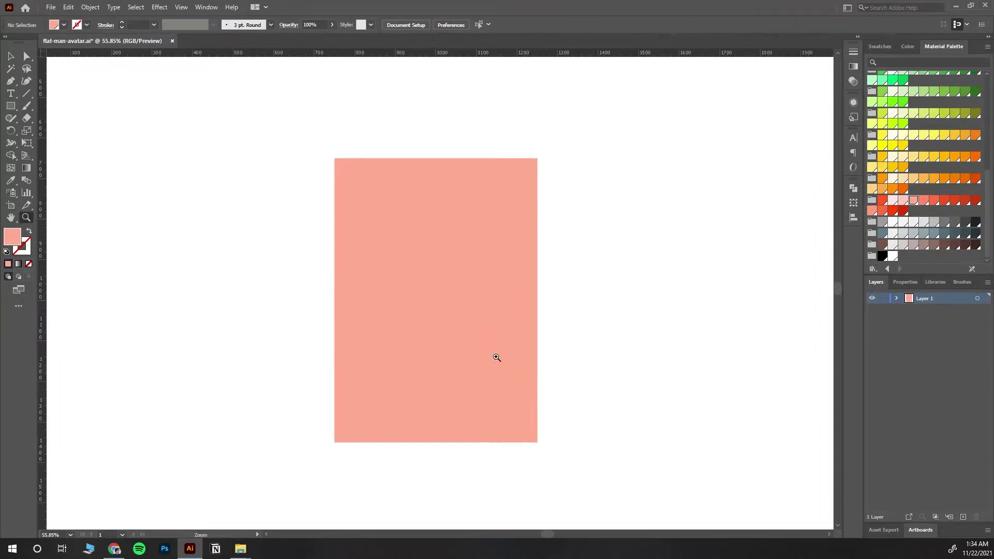
pyautogui.moveTo(569, 466); pyautogui.dragTo(310, 424)
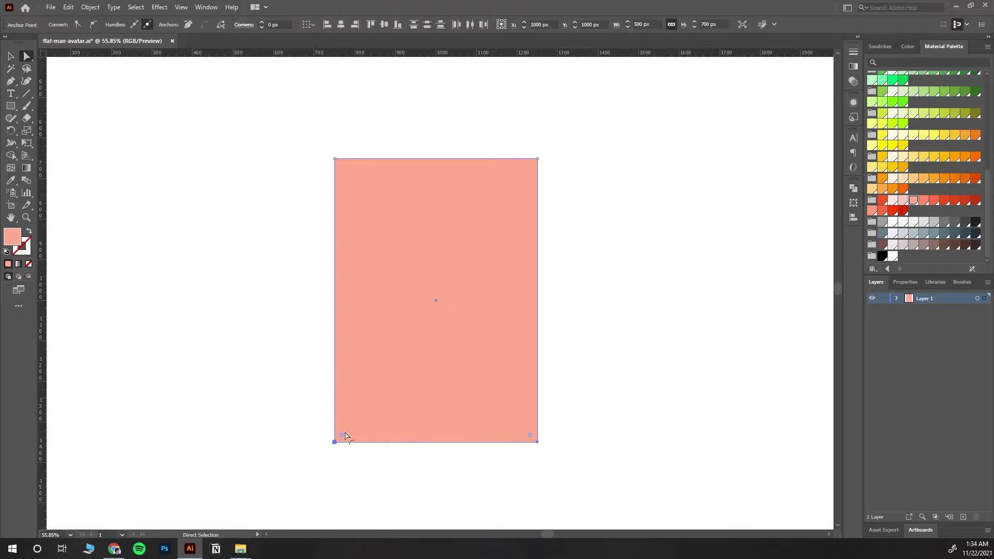
pyautogui.moveTo(528, 432); pyautogui.dragTo(473, 290)
pyautogui.press('v')
pyautogui.click(206, 290)
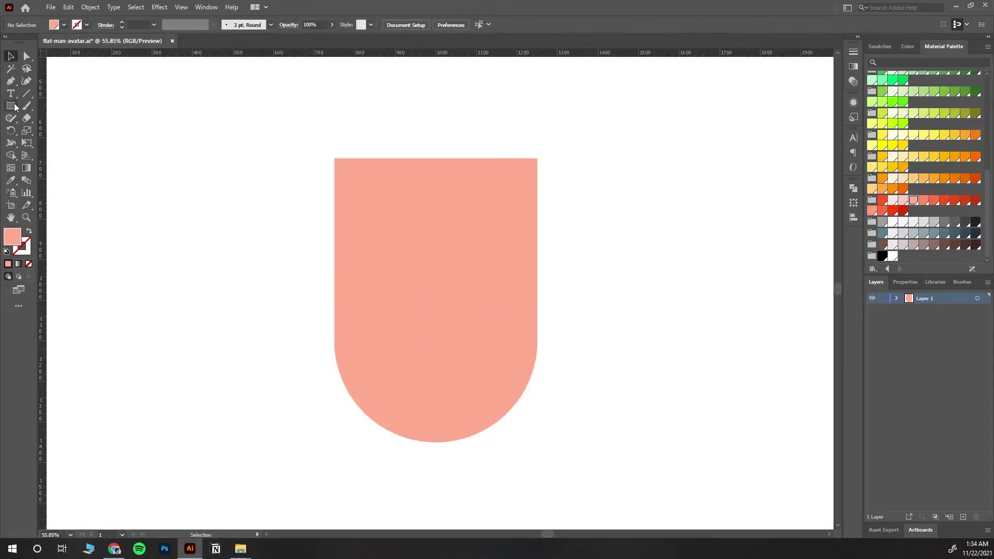
pyautogui.moveTo(14, 107); pyautogui.dragTo(50, 134)
# Step: Draw the ear circle and move both ears down together
pyautogui.moveTo(334, 269)
pyautogui.mouseDown()
pyautogui.moveTo(363, 296)
pyautogui.moveTo(538, 283)
pyautogui.mouseUp()
pyautogui.press('v')
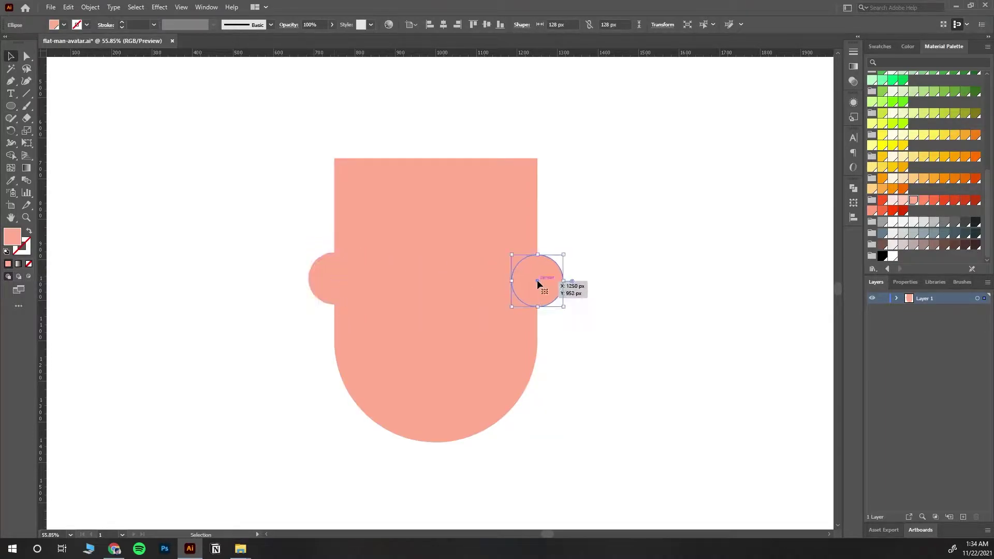
pyautogui.keyDown('shift'); pyautogui.click(336, 281); pyautogui.keyUp('shift')
pyautogui.moveTo(539, 283); pyautogui.dragTo(542, 303)
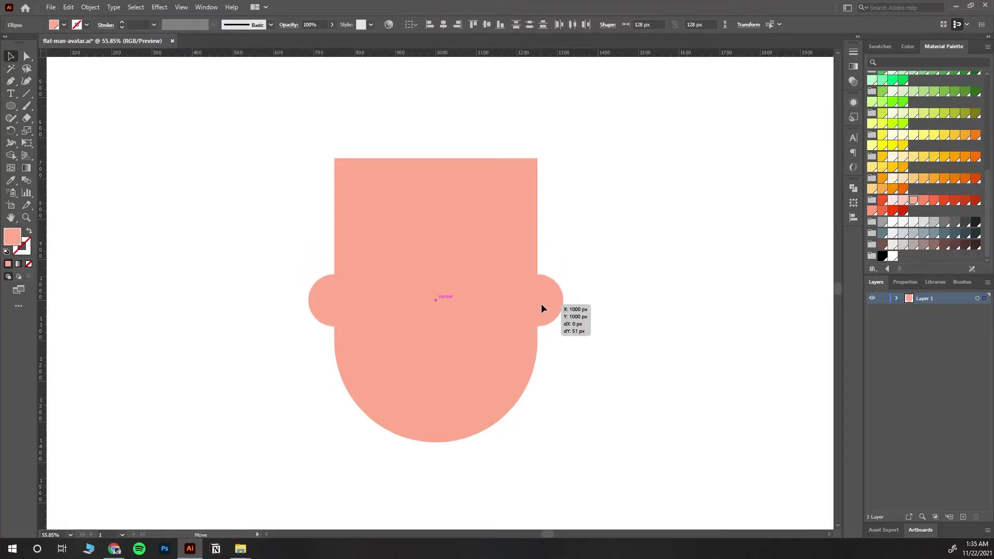
# Step: Send both ears behind the head and fill them darker salmon
pyautogui.rightClick(550, 298)
pyautogui.click(710, 496)
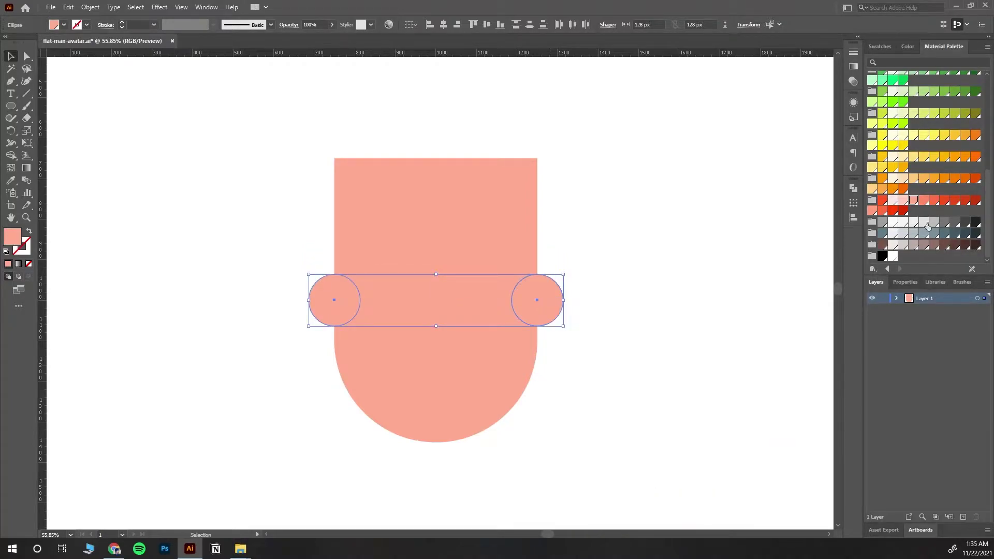
pyautogui.click(925, 200)
pyautogui.click(650, 429)
# Step: Draw an 80 × 40 px inner-ear rectangle across the right ear
pyautogui.press('z')
pyautogui.moveTo(651, 430)
pyautogui.mouseDown()
pyautogui.moveTo(653, 366)
pyautogui.moveTo(683, 362)
pyautogui.mouseUp()
pyautogui.moveTo(12, 108); pyautogui.dragTo(36, 106)
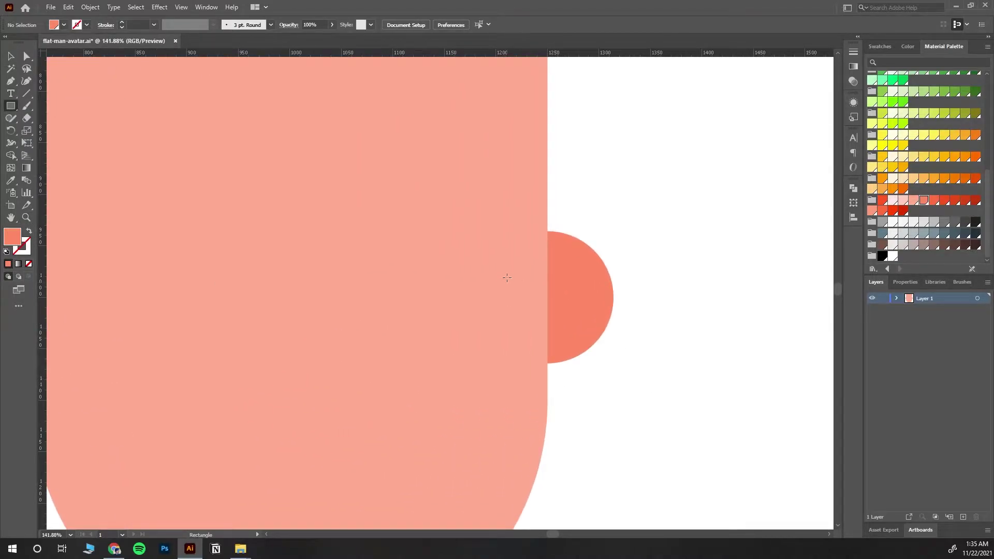
pyautogui.moveTo(507, 278); pyautogui.dragTo(588, 308)
pyautogui.write('v')
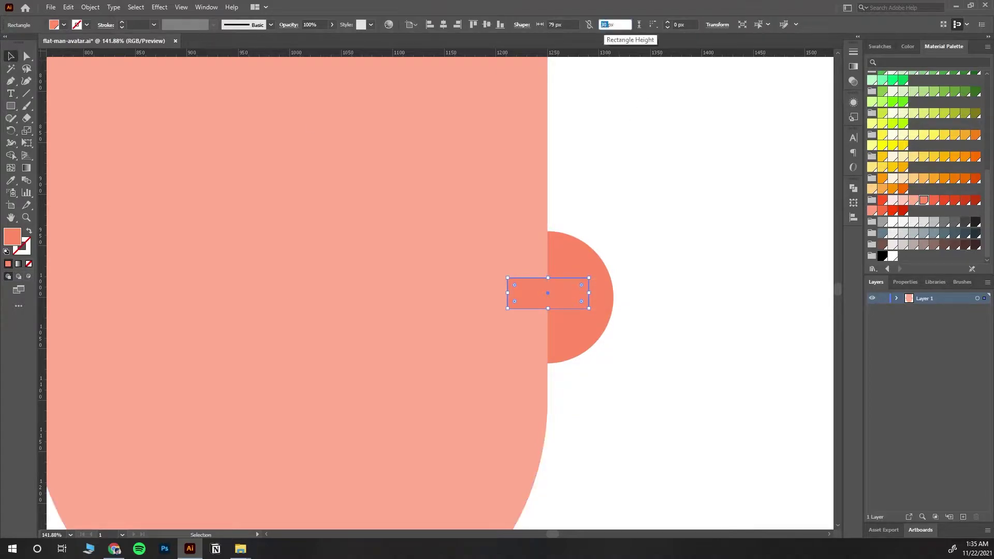
pyautogui.write('40')
pyautogui.press('Tab')
pyautogui.click(553, 24)
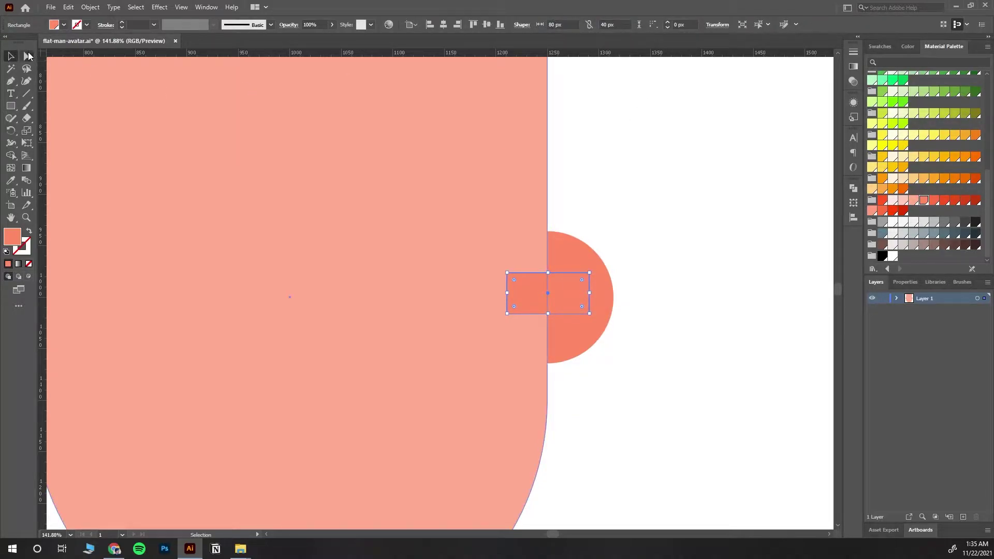
# Step: Round the inner-ear's right corners and centre it vertically in the right ear
pyautogui.press('a')
pyautogui.moveTo(582, 306); pyautogui.dragTo(523, 255)
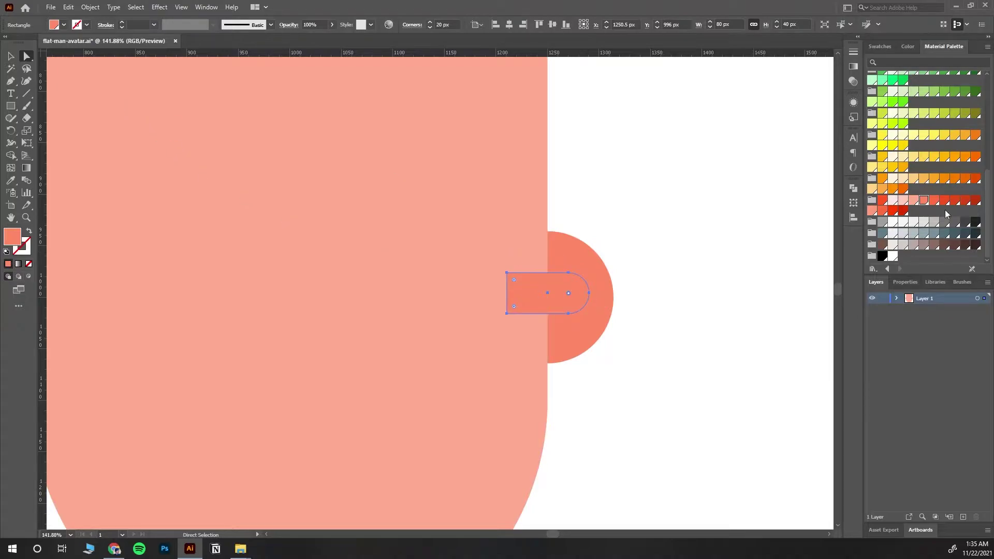
pyautogui.press('v')
pyautogui.click(551, 309)
pyautogui.click(674, 395)
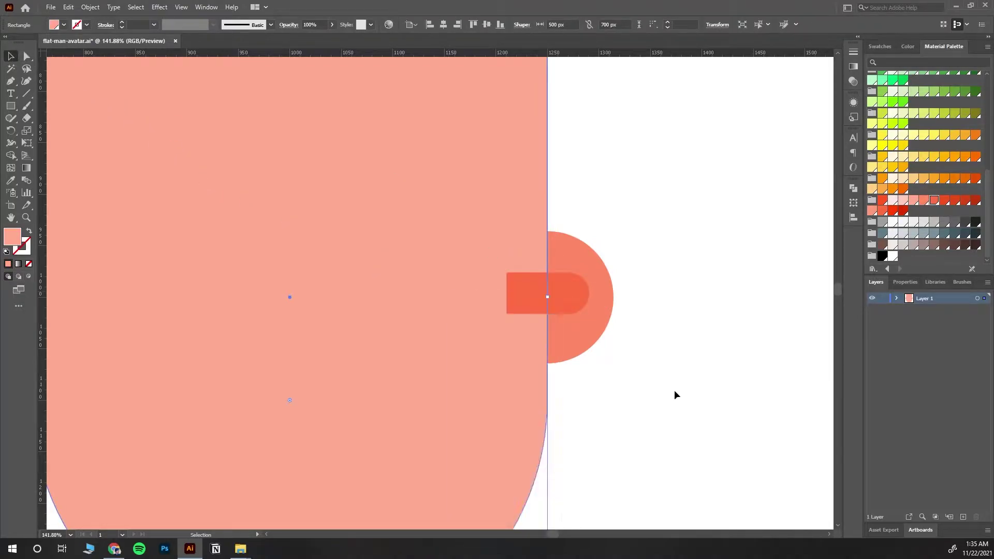
pyautogui.scroll(-2, 257, 339)
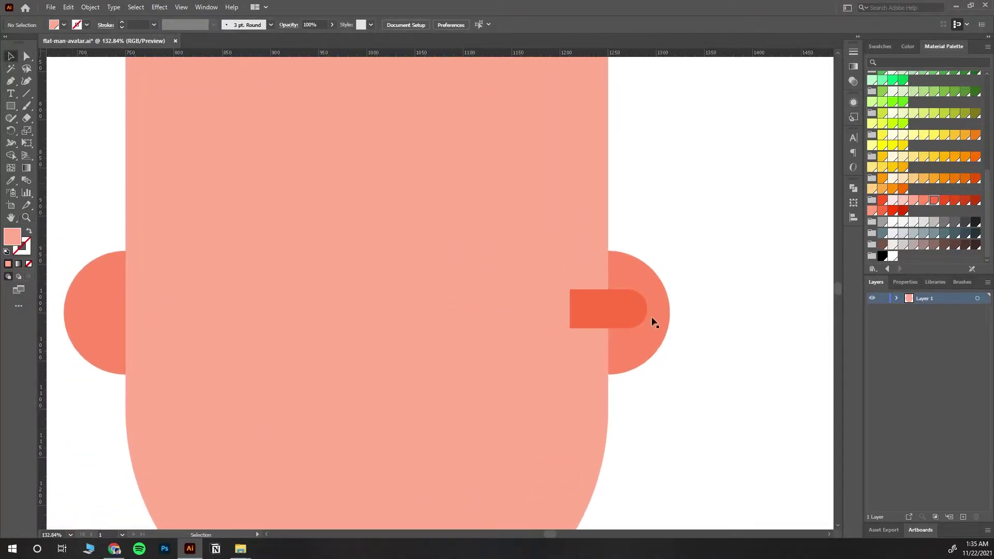
pyautogui.moveTo(626, 231); pyautogui.dragTo(626, 231)
pyautogui.click(480, 24)
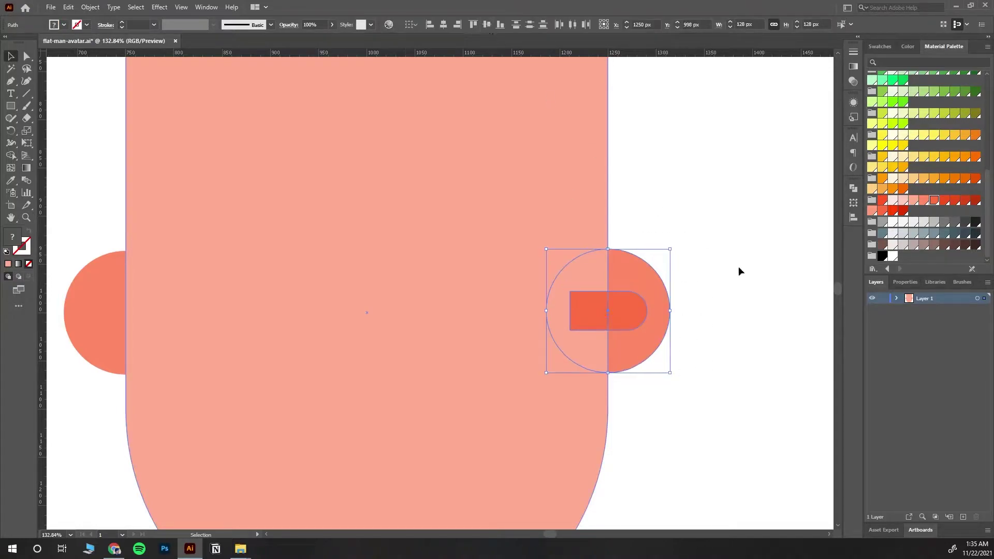
# Step: Replace the left ear with a mirrored copy of the finished right ear
pyautogui.click(726, 316)
pyautogui.click(103, 269)
pyautogui.press('Delete')
pyautogui.moveTo(739, 407); pyautogui.dragTo(632, 217)
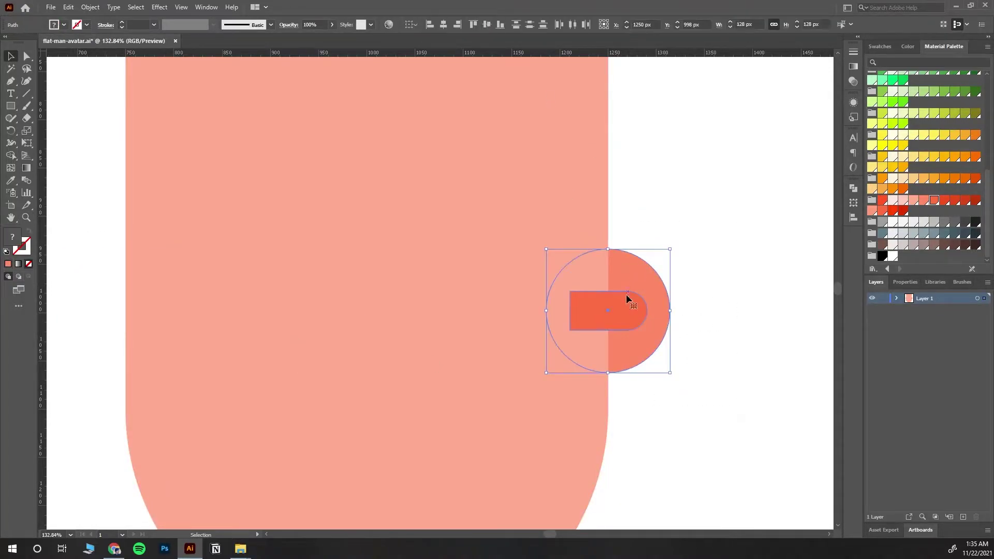
pyautogui.keyDown('alt'); pyautogui.moveTo(586, 297); pyautogui.dragTo(211, 295); pyautogui.keyUp('alt')
pyautogui.rightClick(253, 290)
pyautogui.click(466, 482)
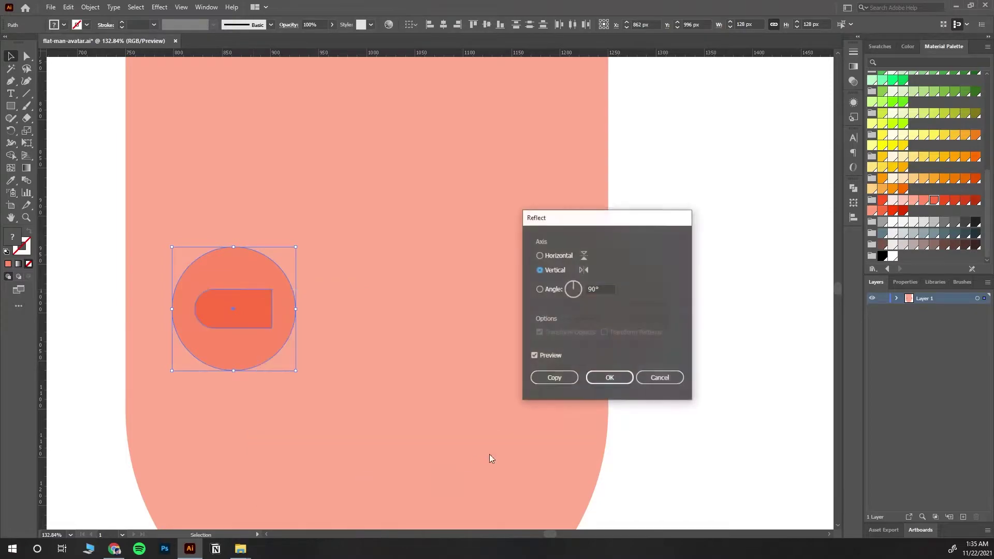
pyautogui.press('Return')
pyautogui.moveTo(227, 328); pyautogui.dragTo(117, 321)
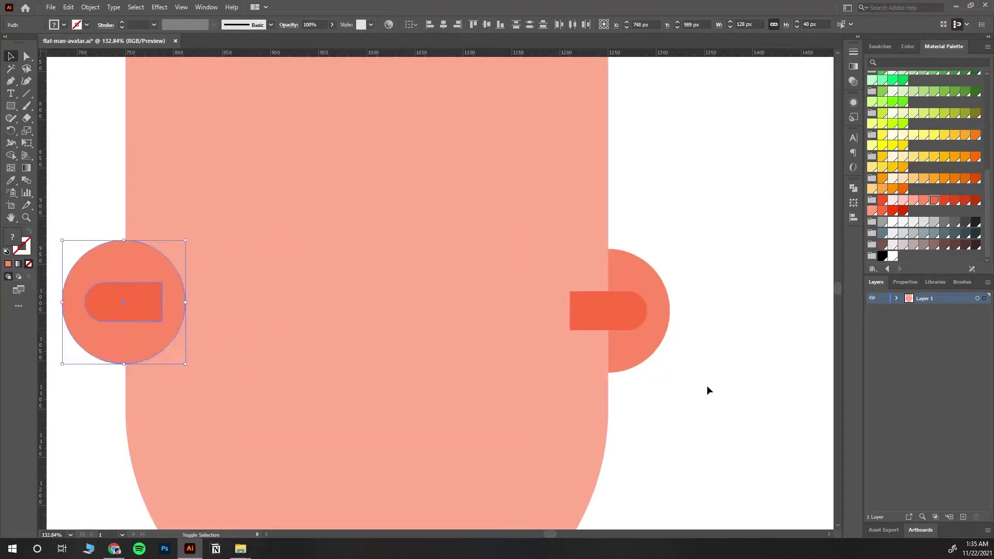
# Step: Lower both ears slightly and bring the face in front of them
pyautogui.keyDown('shift'); pyautogui.moveTo(708, 389); pyautogui.dragTo(629, 226); pyautogui.keyUp('shift')
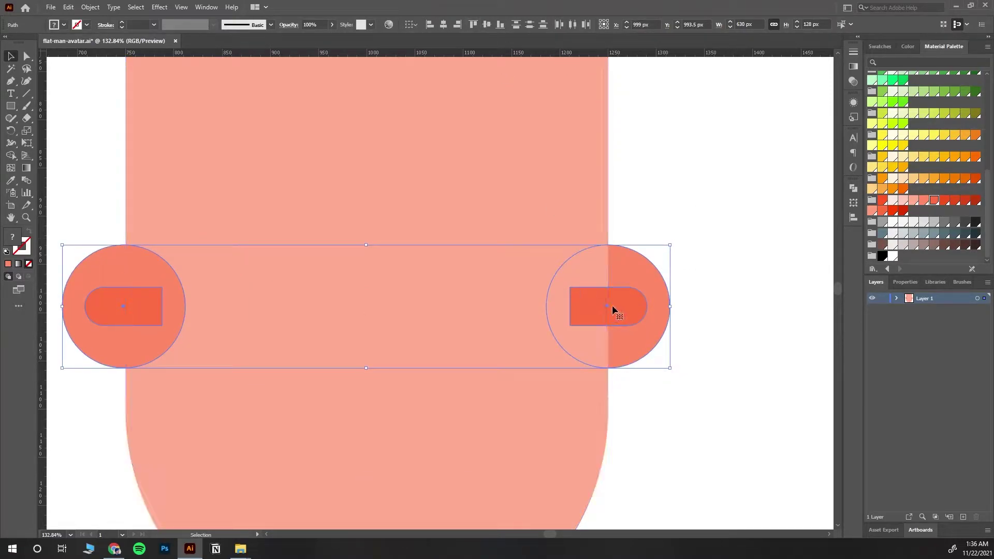
pyautogui.moveTo(611, 305)
pyautogui.mouseDown()
pyautogui.moveTo(608, 322)
pyautogui.moveTo(608, 312)
pyautogui.mouseUp()
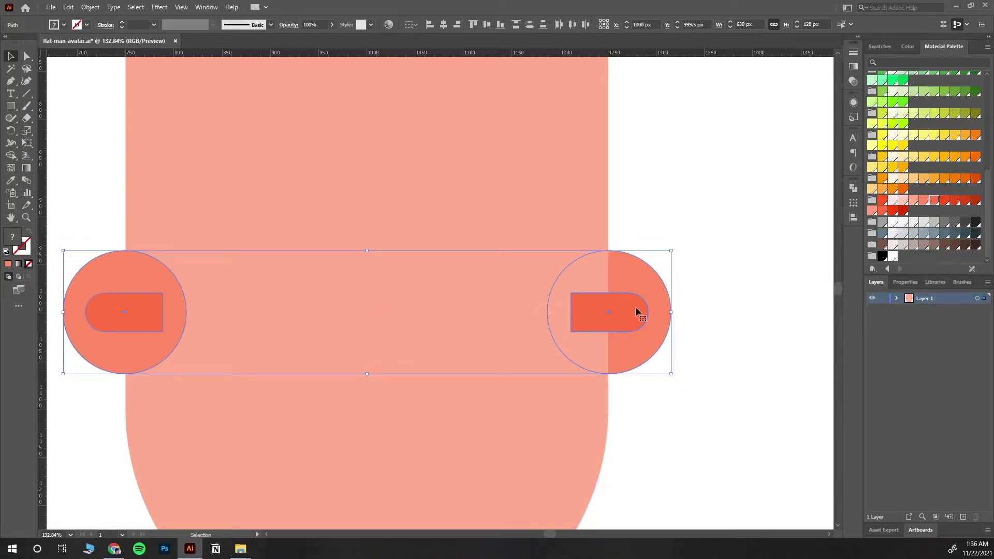
pyautogui.rightClick(473, 204)
pyautogui.click(628, 392)
pyautogui.click(744, 375)
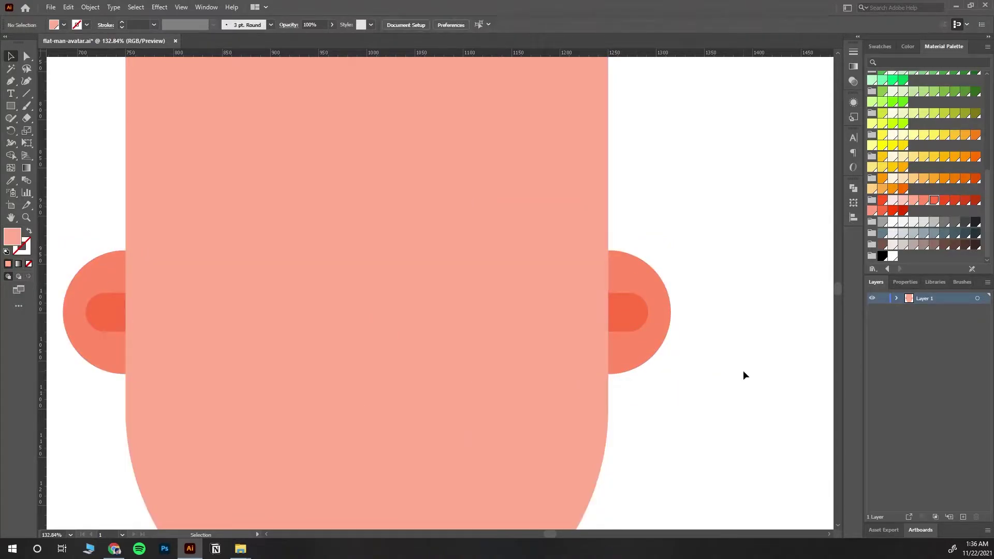
# Step: Zoom out to the whole face and draw a neck rectangle below the chin
pyautogui.click(25, 218)
pyautogui.moveTo(352, 373); pyautogui.dragTo(256, 155)
pyautogui.keyDown('alt'); pyautogui.click(388, 444); pyautogui.keyUp('alt')
pyautogui.scroll(-3, 322, 370)
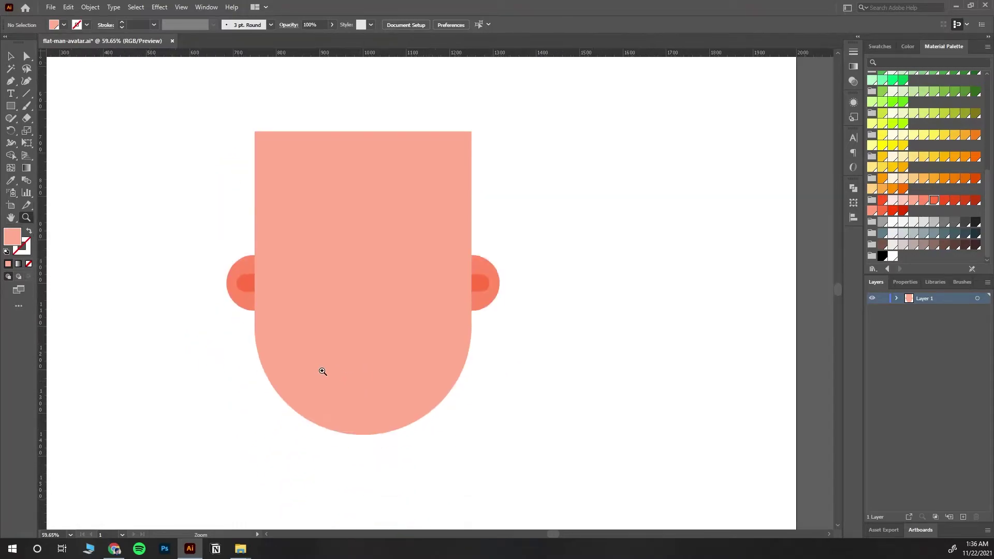
pyautogui.scroll(-3, 373, 275)
pyautogui.scroll(1, 348, 277)
pyautogui.scroll(-3, 349, 277)
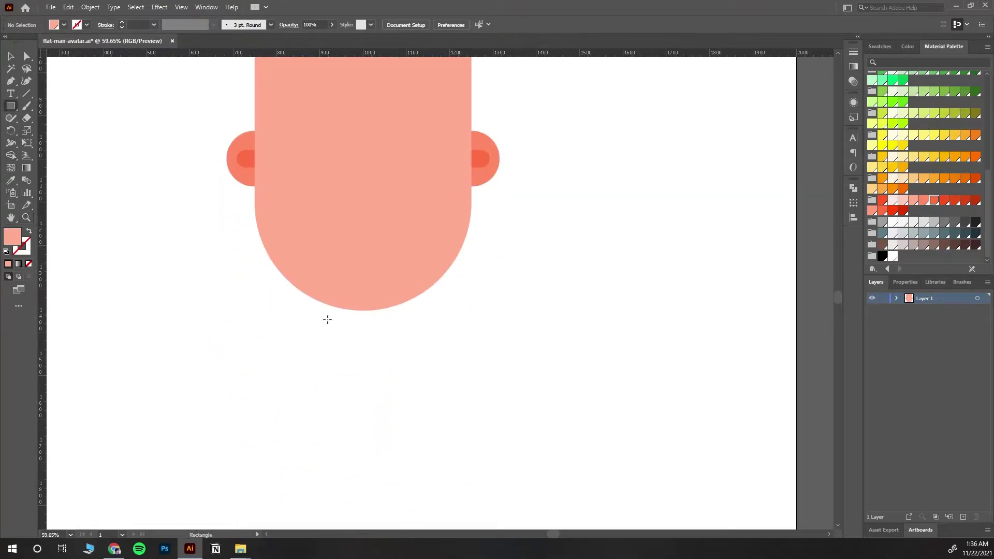
pyautogui.moveTo(297, 244); pyautogui.dragTo(430, 395)
# Step: Set the neck rectangle's width to 320 px
pyautogui.write('300')
pyautogui.press('Return')
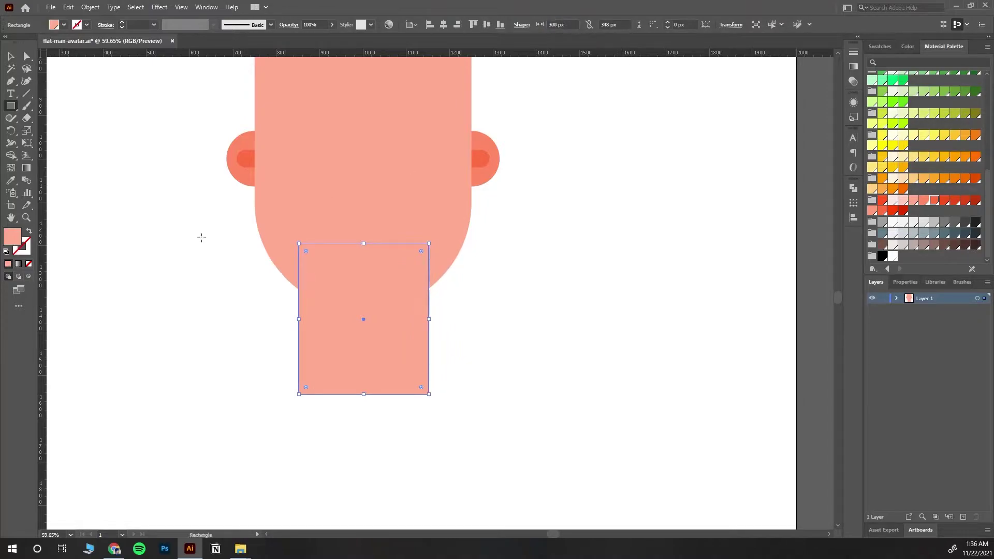
pyautogui.write('350')
pyautogui.press('Return')
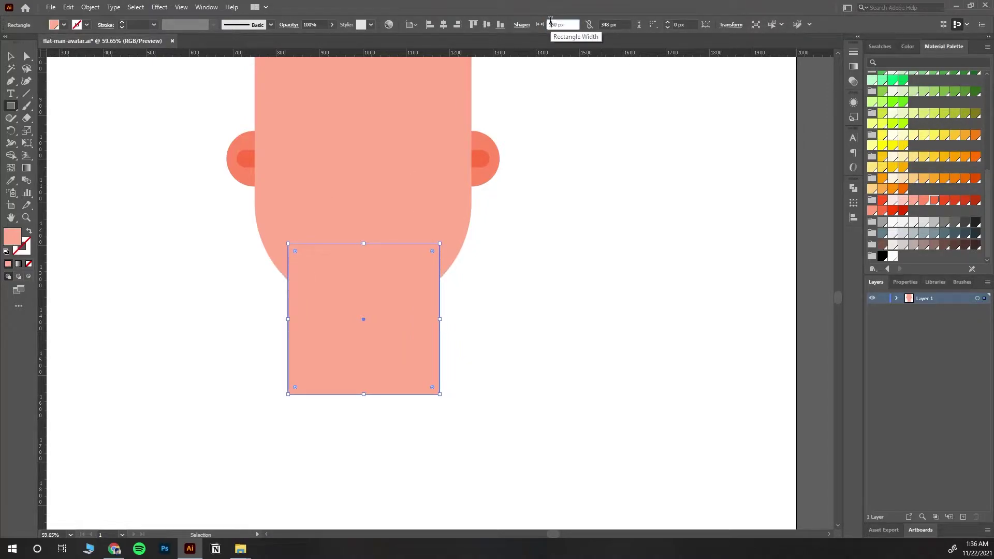
pyautogui.write('0')
pyautogui.press('Return')
# Step: Send the neck behind the head, fill it darker salmon, and nudge it up
pyautogui.rightClick(415, 305)
pyautogui.moveTo(445, 251)
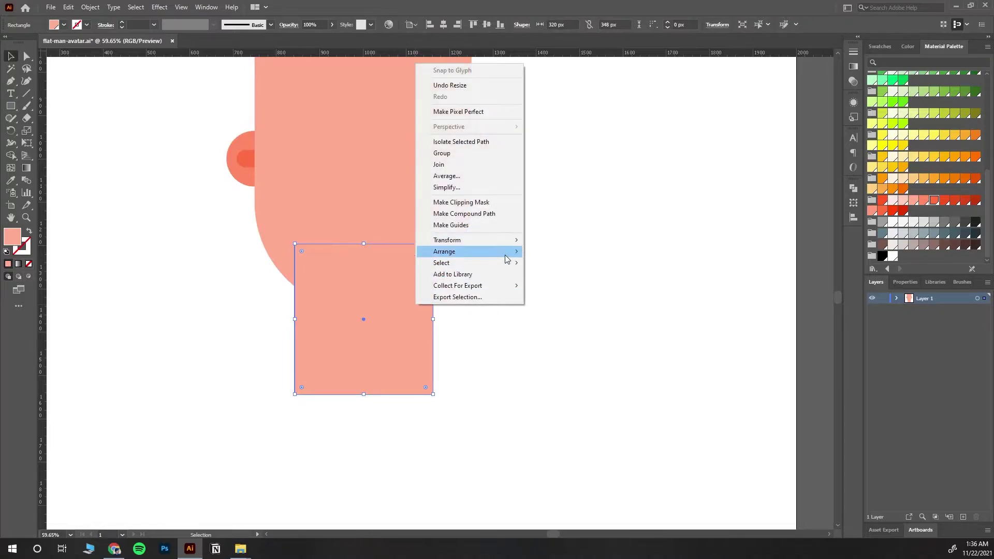
pyautogui.click(558, 286)
pyautogui.click(924, 201)
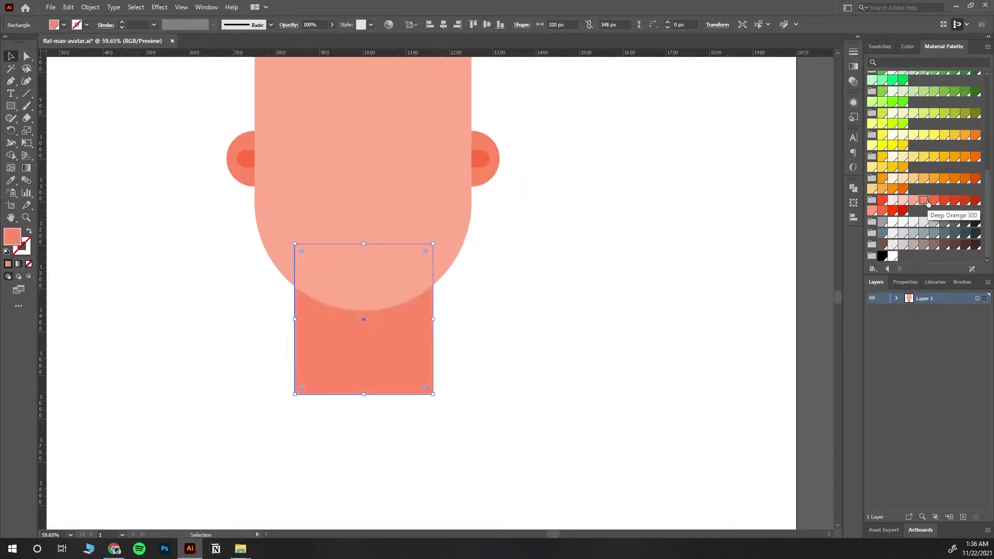
pyautogui.click(480, 386)
pyautogui.moveTo(372, 349); pyautogui.dragTo(372, 340)
# Step: Draw a 60 px-high collar rectangle at the base of the neck
pyautogui.click(526, 407)
pyautogui.scroll(-1, 172, 255)
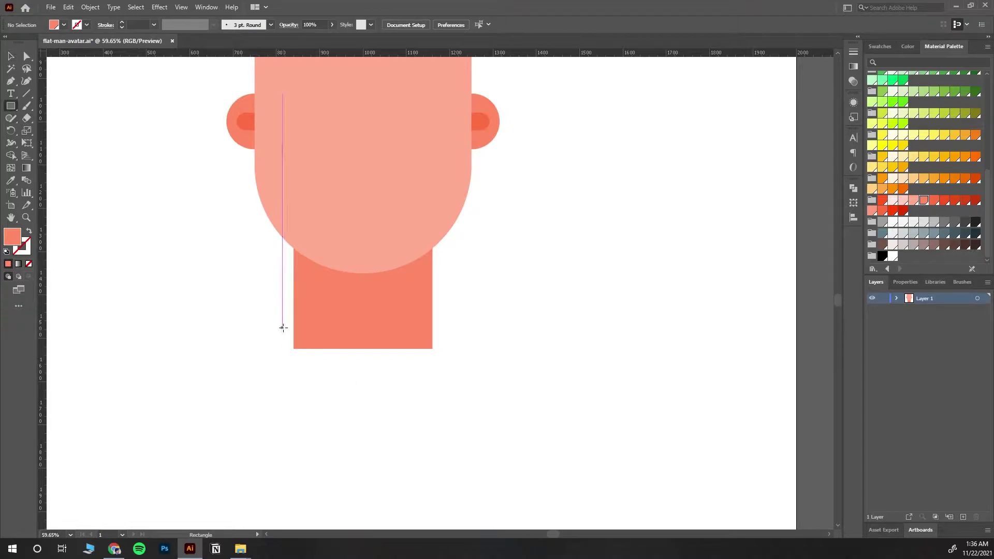
pyautogui.moveTo(282, 327); pyautogui.dragTo(363, 349)
pyautogui.press('v')
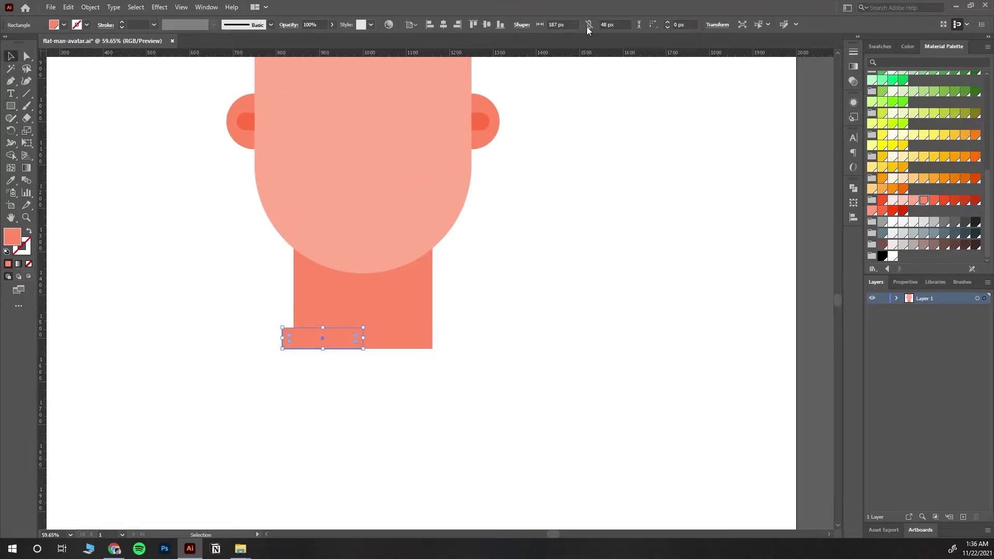
pyautogui.click(602, 24)
pyautogui.write('5')
pyautogui.press('Return')
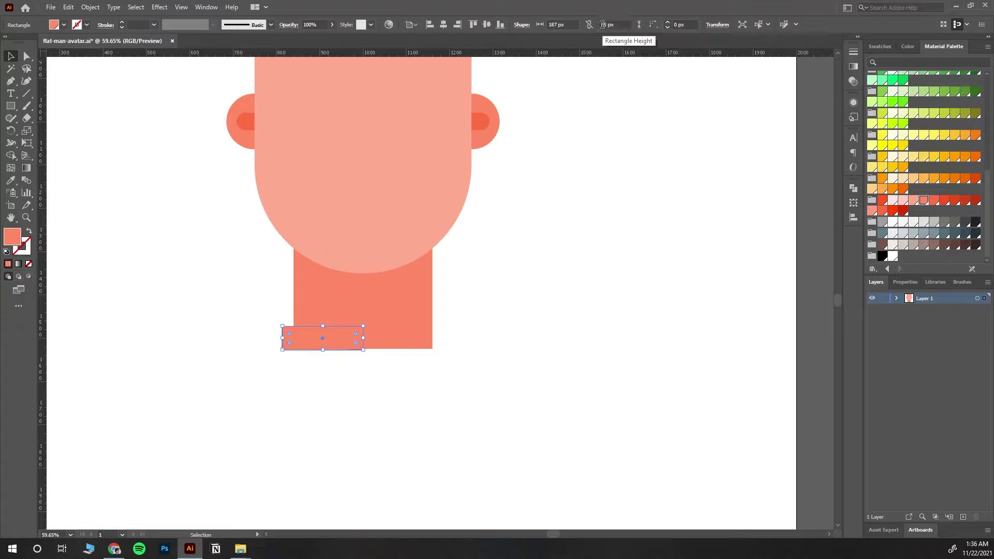
pyautogui.write('60')
pyautogui.press('Return')
# Step: Add a right collar piece; fill the left half light grey, the right darker grey
pyautogui.moveTo(322, 337); pyautogui.dragTo(410, 337)
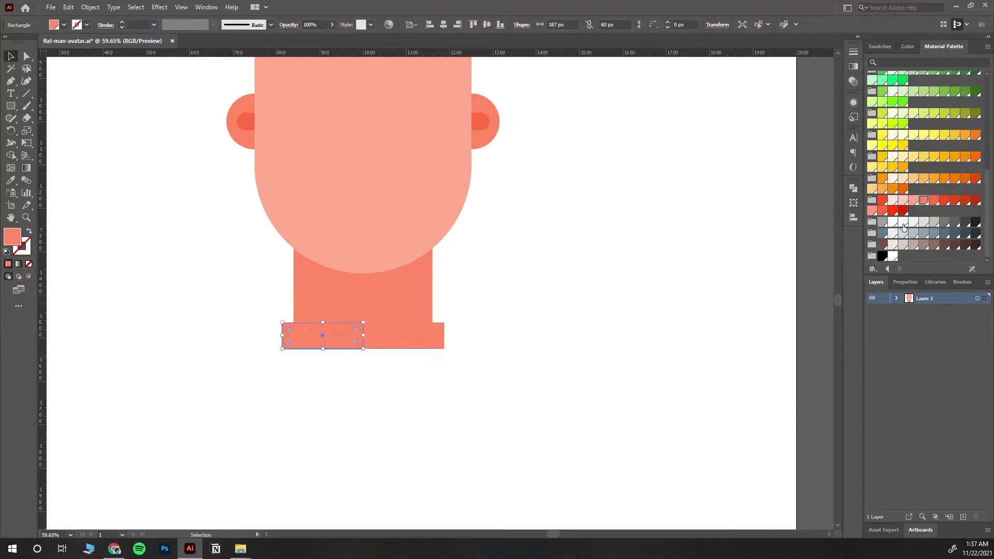
pyautogui.click(921, 224)
pyautogui.click(391, 342)
pyautogui.click(934, 222)
pyautogui.click(558, 426)
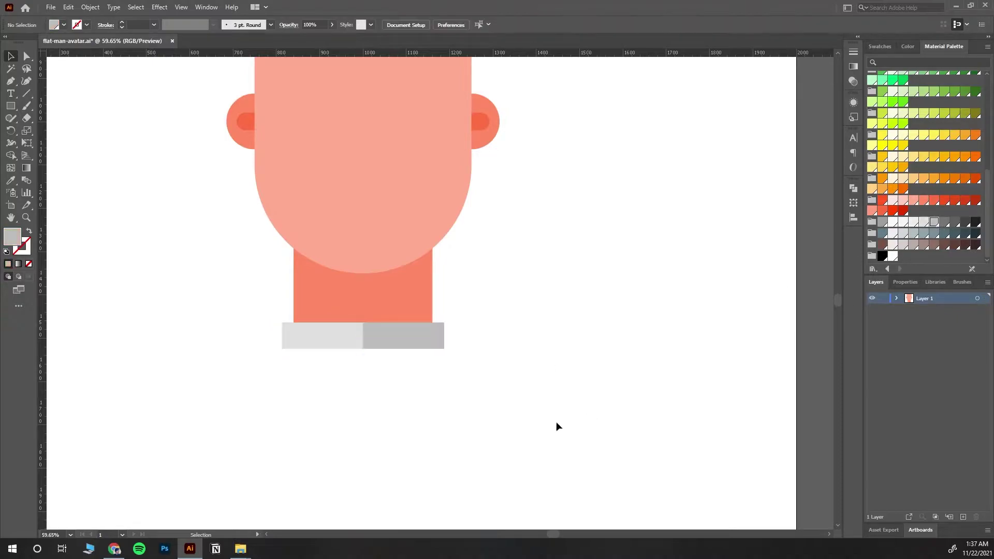
# Step: Add a small very light grey circle button on the collar
pyautogui.scroll(2, 438, 384)
pyautogui.scroll(2, 382, 353)
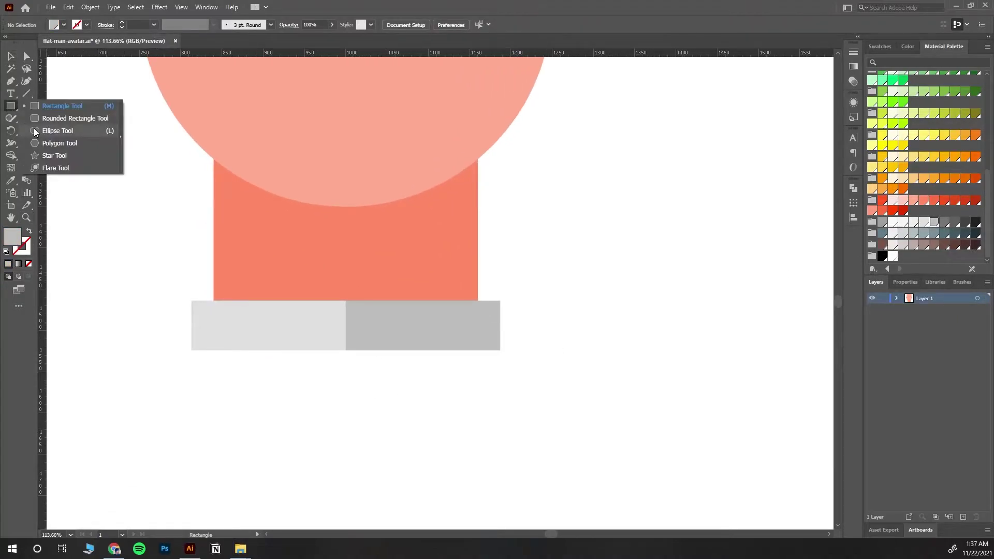
pyautogui.moveTo(11, 106); pyautogui.dragTo(68, 131)
pyautogui.moveTo(320, 325); pyautogui.dragTo(332, 336)
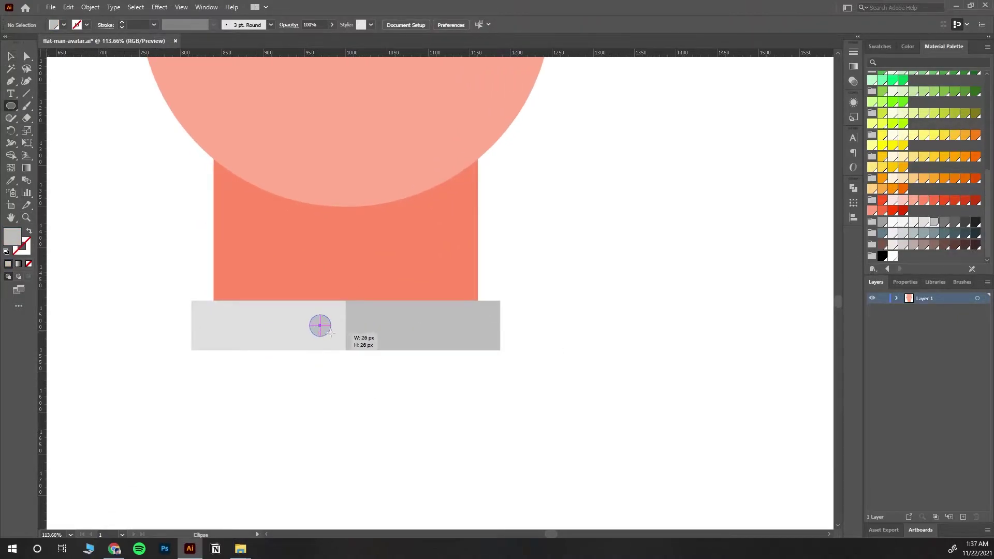
pyautogui.click(899, 224)
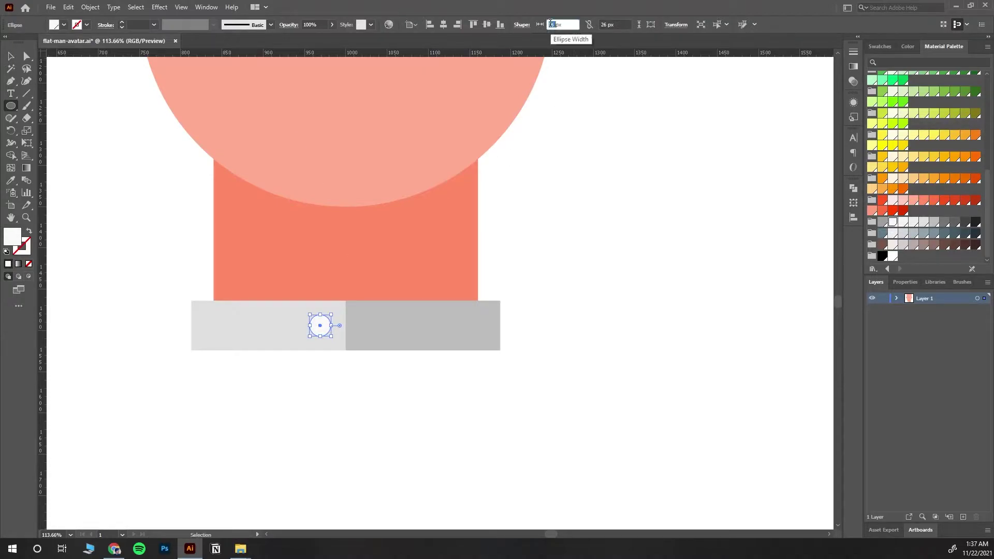
pyautogui.write('25')
pyautogui.click(603, 24)
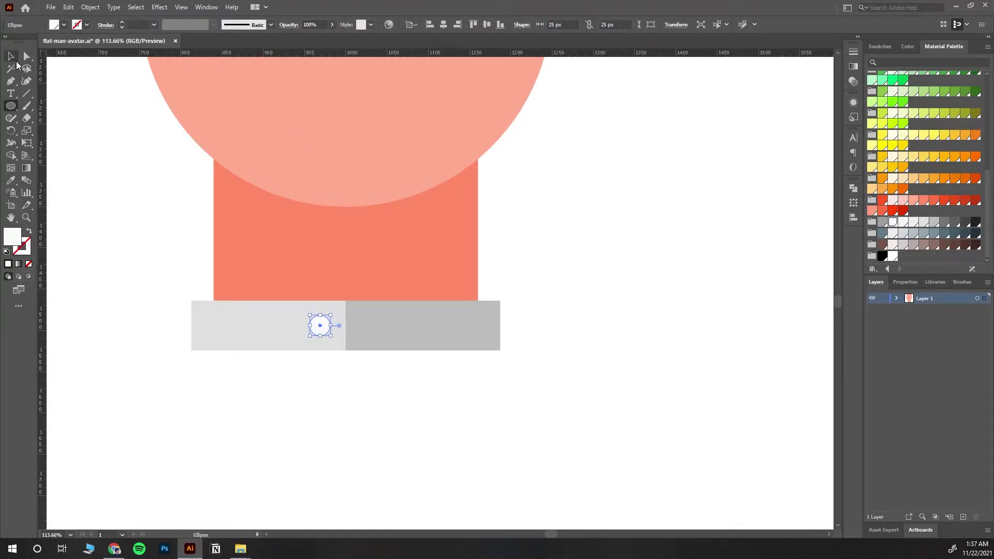
pyautogui.click(13, 57)
pyautogui.click(271, 330)
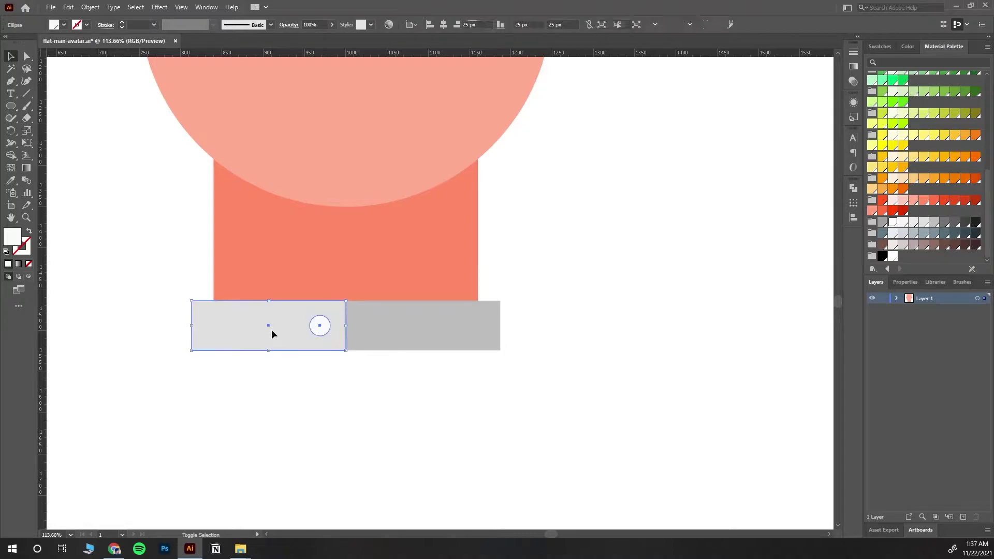
# Step: Zoom out to show the whole head
pyautogui.click(665, 298)
pyautogui.press('z')
pyautogui.scroll(-2, 382, 196)
pyautogui.scroll(-2, 449, 228)
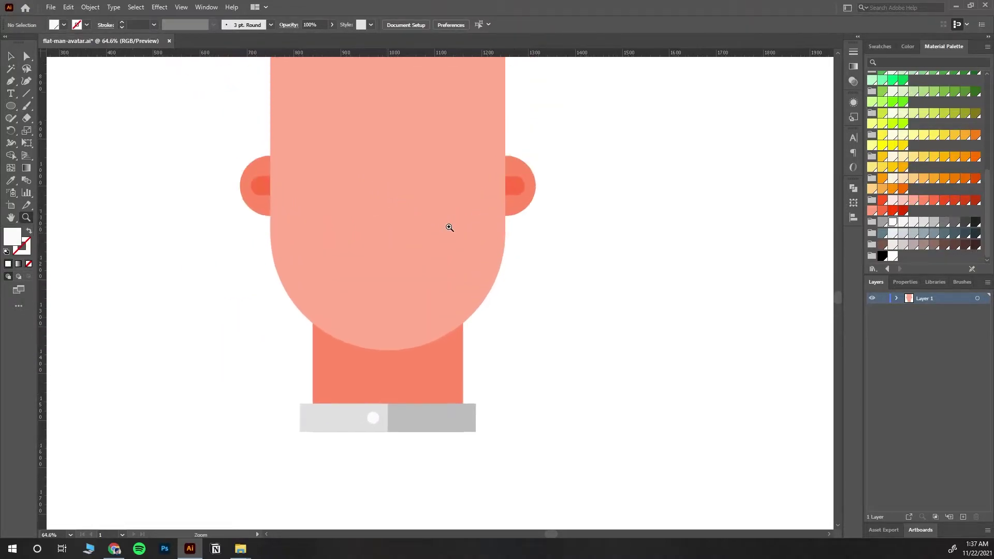
pyautogui.scroll(3, 450, 228)
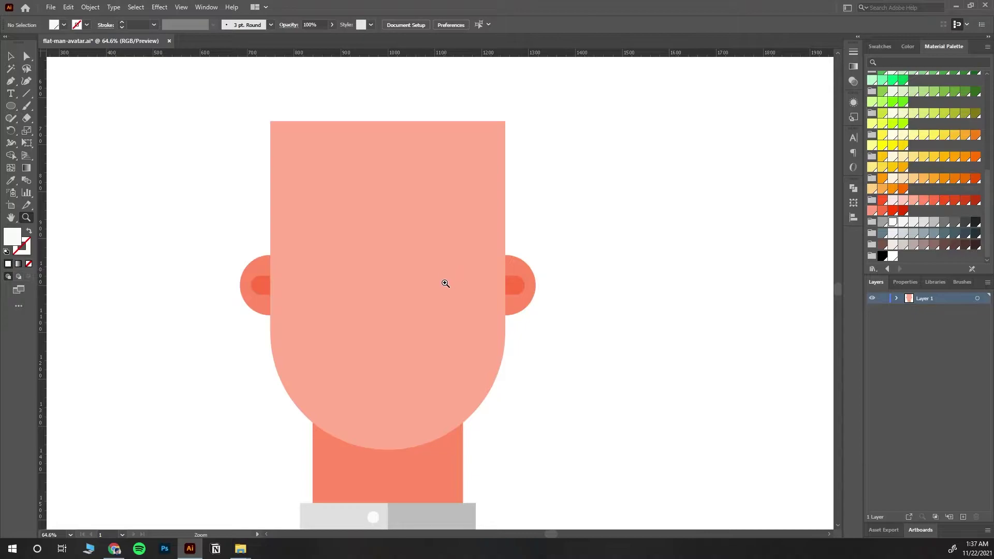
# Step: Draw a small rounded-rectangle left eye and fill it dark
pyautogui.scroll(2, 445, 284)
pyautogui.moveTo(11, 106); pyautogui.dragTo(57, 118)
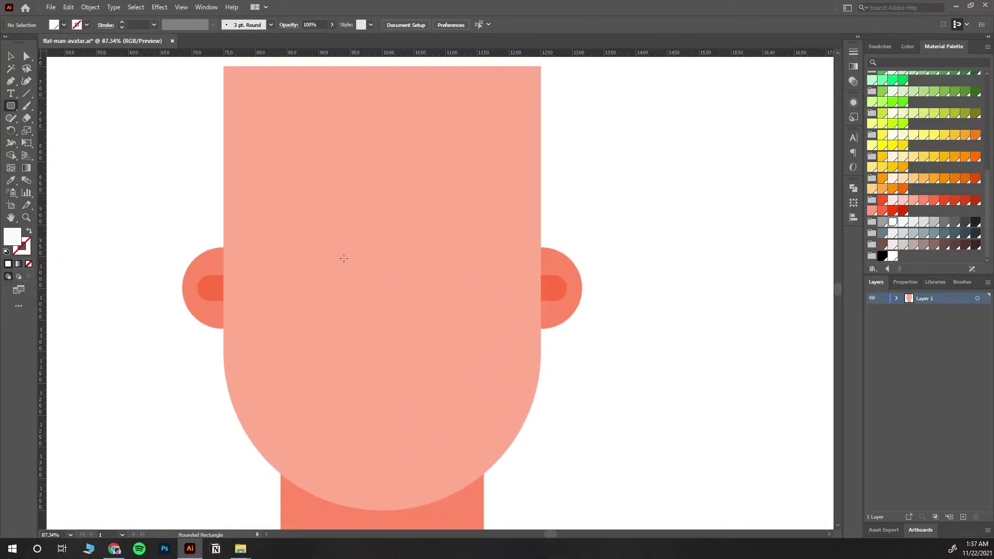
pyautogui.moveTo(302, 243); pyautogui.dragTo(317, 275)
pyautogui.press('v')
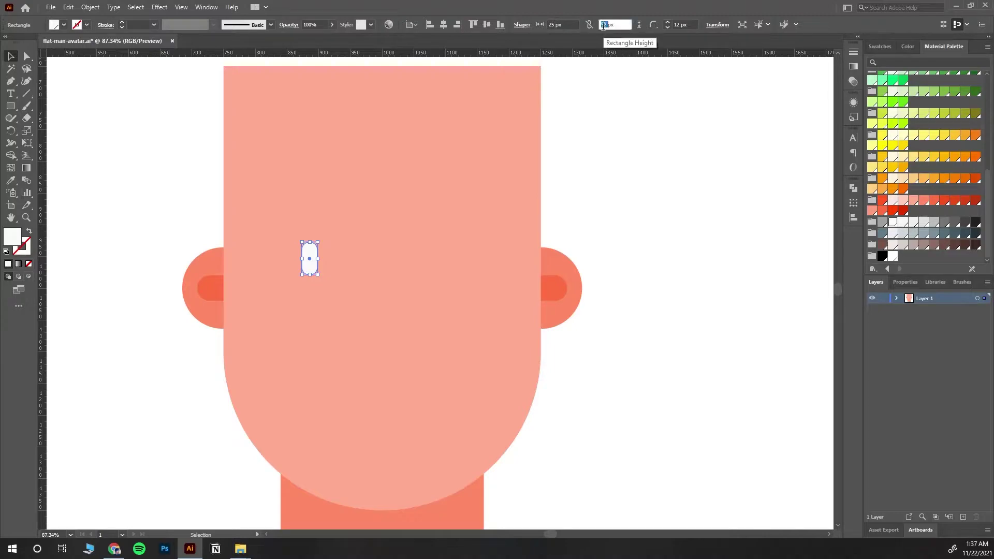
pyautogui.scroll(8, 603, 26)
pyautogui.scroll(10, 553, 23)
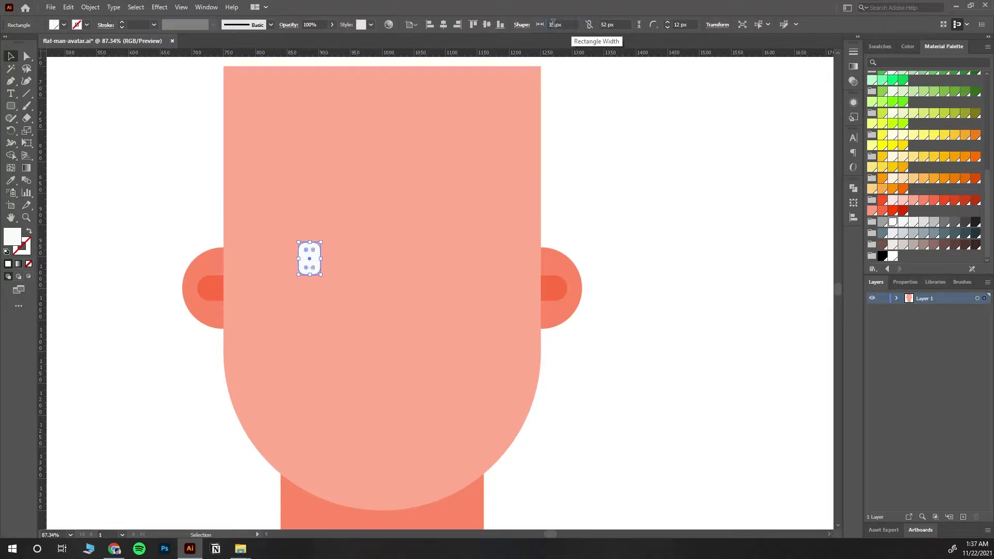
pyautogui.scroll(-5, 553, 24)
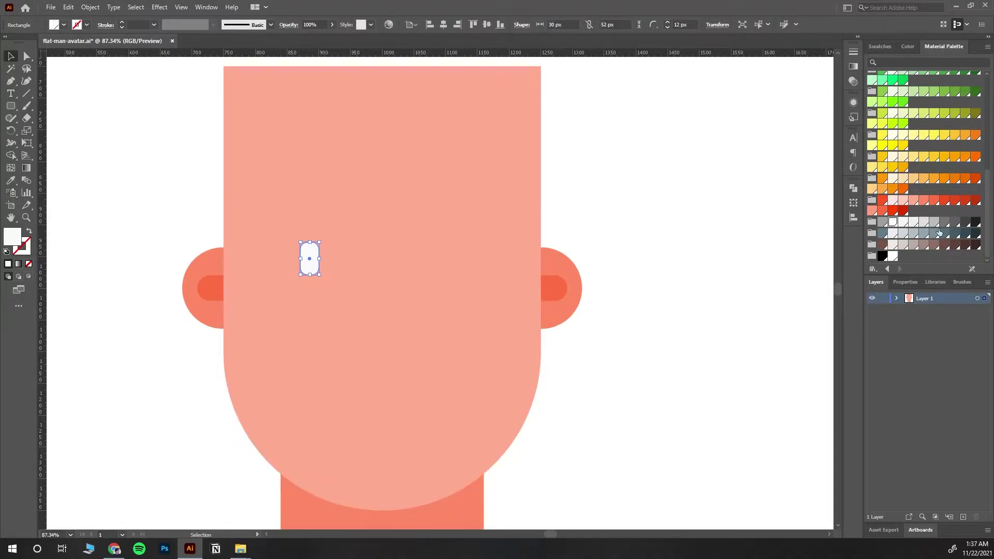
pyautogui.click(966, 226)
pyautogui.click(628, 266)
# Step: Duplicate the eye onto the right side of the face and enlarge both eyes
pyautogui.click(310, 258)
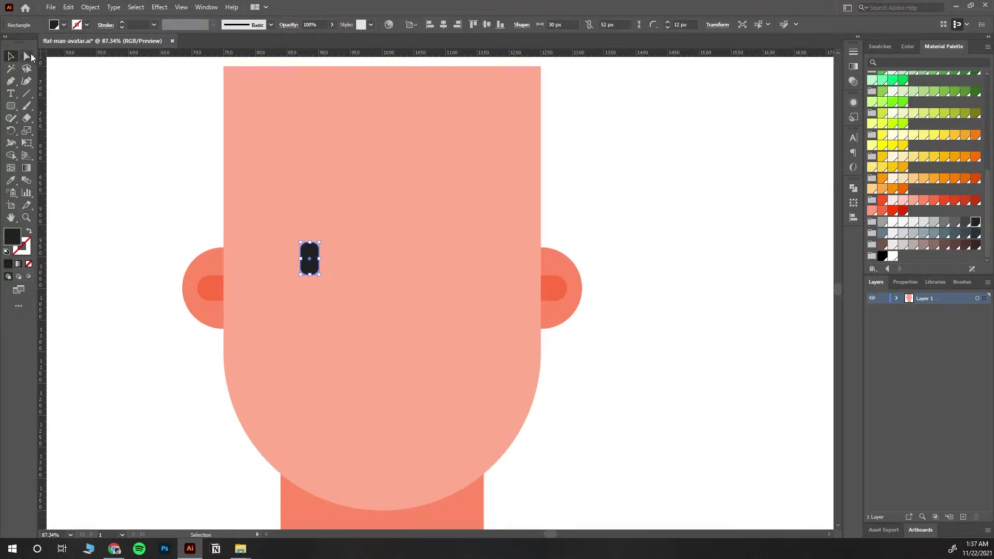
pyautogui.click(30, 56)
pyautogui.press('v')
pyautogui.click(108, 164)
pyautogui.click(310, 265)
pyautogui.moveTo(325, 261); pyautogui.dragTo(452, 261)
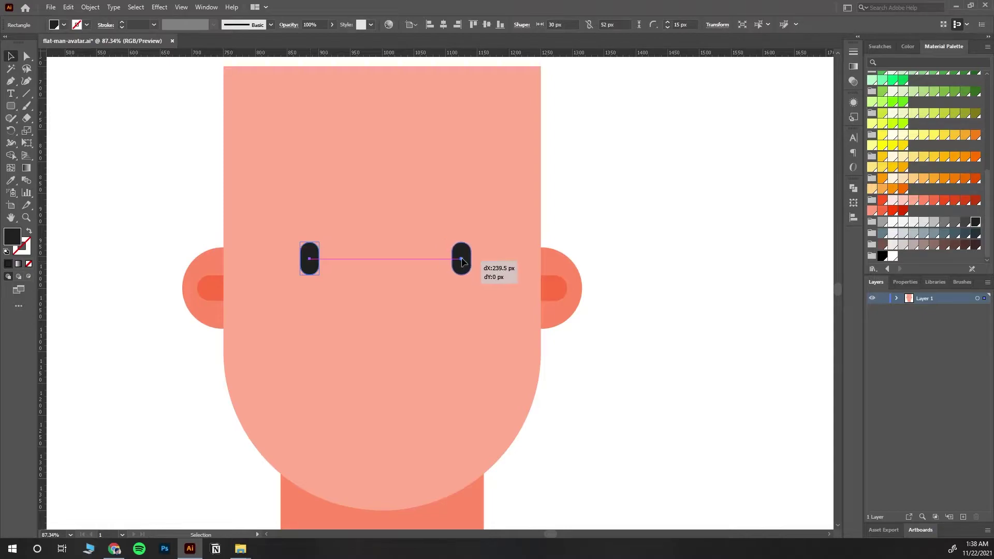
pyautogui.moveTo(452, 261)
pyautogui.mouseDown()
pyautogui.moveTo(480, 293)
pyautogui.moveTo(495, 285)
pyautogui.moveTo(468, 294)
pyautogui.moveTo(468, 255)
pyautogui.mouseUp()
# Step: Move the right eye slightly closer to the left eye
pyautogui.keyDown('shift'); pyautogui.click(310, 259); pyautogui.keyUp('shift')
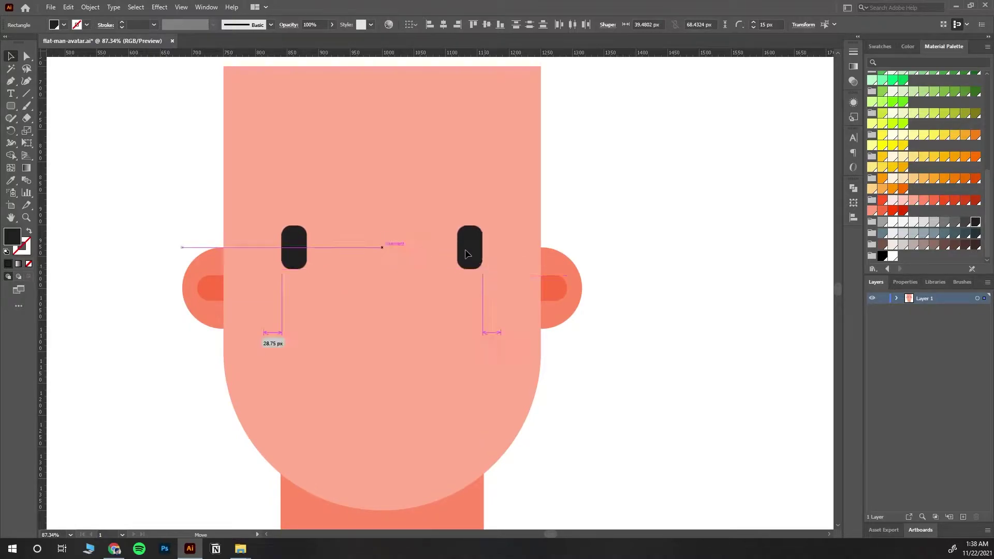
pyautogui.hotkey('ctrl', 'shift', 'a')
pyautogui.click(300, 266)
pyautogui.keyDown('shift'); pyautogui.click(471, 259); pyautogui.keyUp('shift')
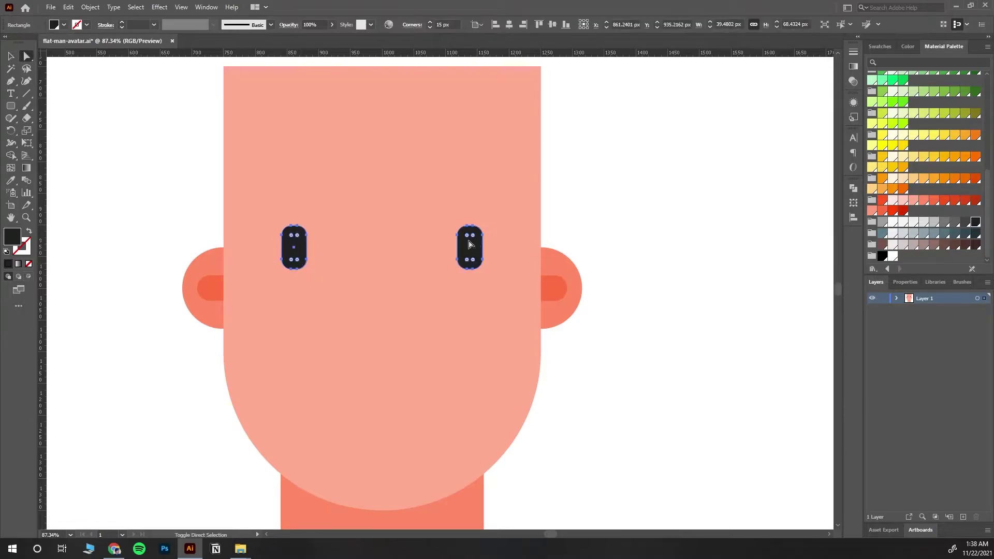
pyautogui.click(185, 245)
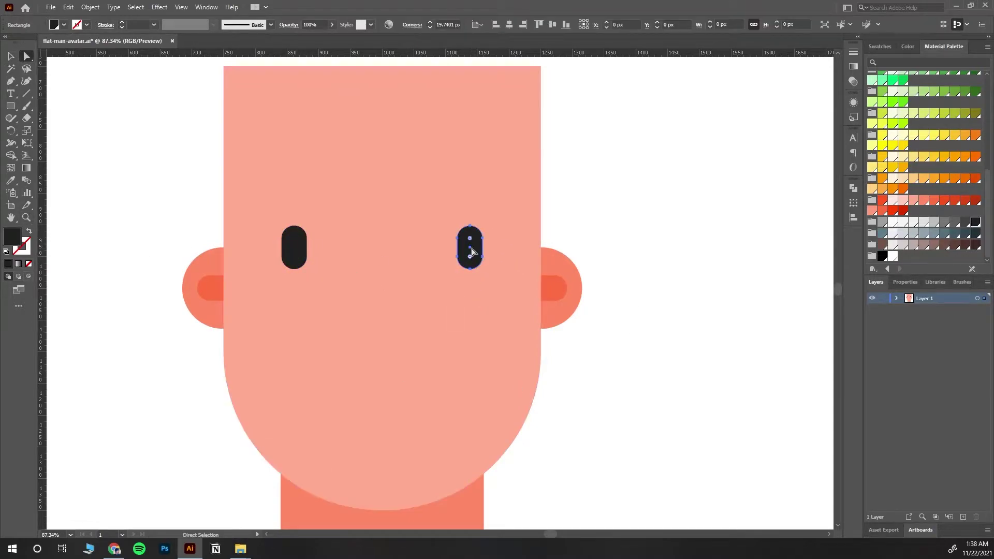
pyautogui.moveTo(470, 246)
pyautogui.mouseDown()
pyautogui.moveTo(449, 247)
pyautogui.moveTo(460, 250)
pyautogui.mouseUp()
# Step: Centre the eye pair on the face and zoom in around them
pyautogui.click(11, 55)
pyautogui.click(294, 247)
pyautogui.keyDown('shift'); pyautogui.click(450, 250); pyautogui.keyUp('shift')
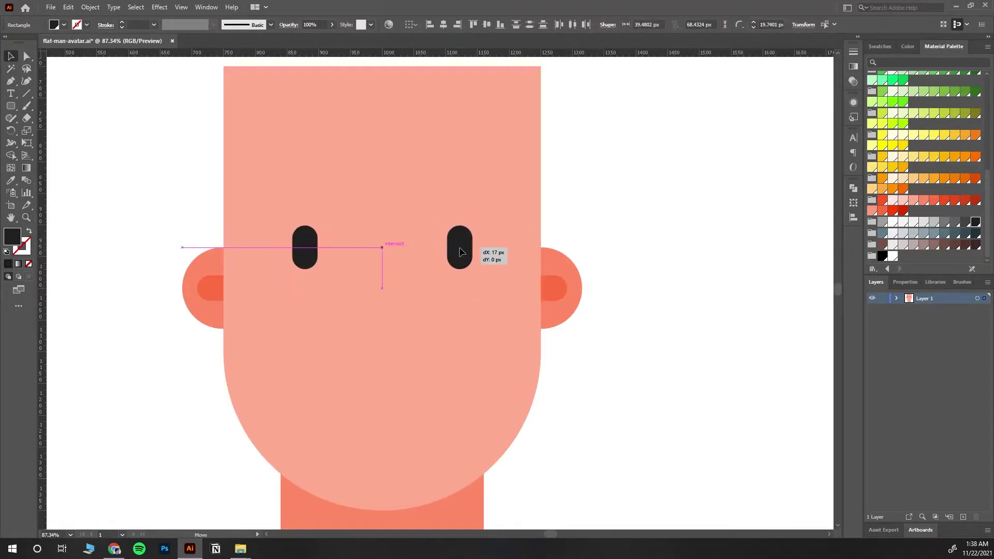
pyautogui.click(618, 336)
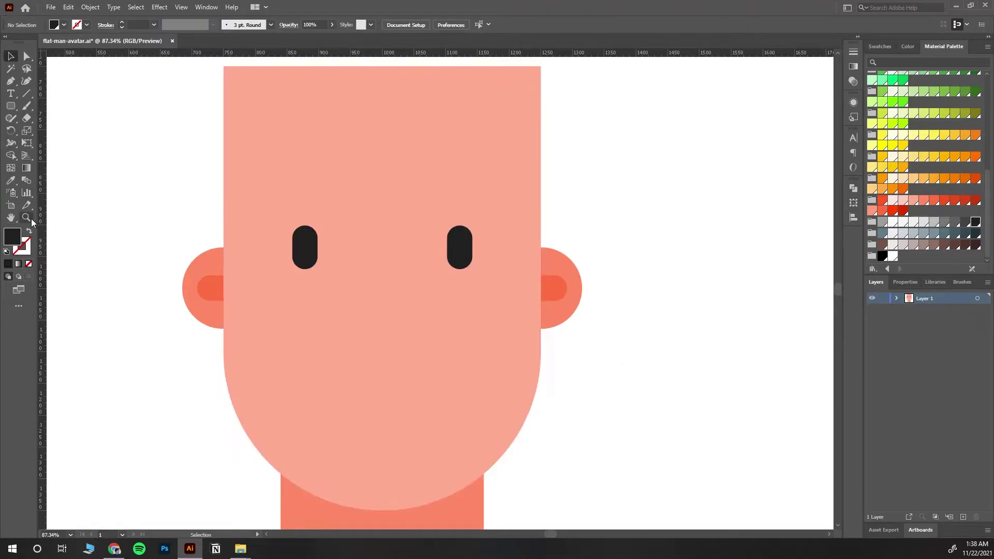
pyautogui.press('z')
pyautogui.moveTo(393, 226); pyautogui.dragTo(432, 262)
# Step: Draw a dark bar above the left eye and round its corners fully into an eyebrow
pyautogui.moveTo(212, 177); pyautogui.dragTo(312, 209)
pyautogui.press('v')
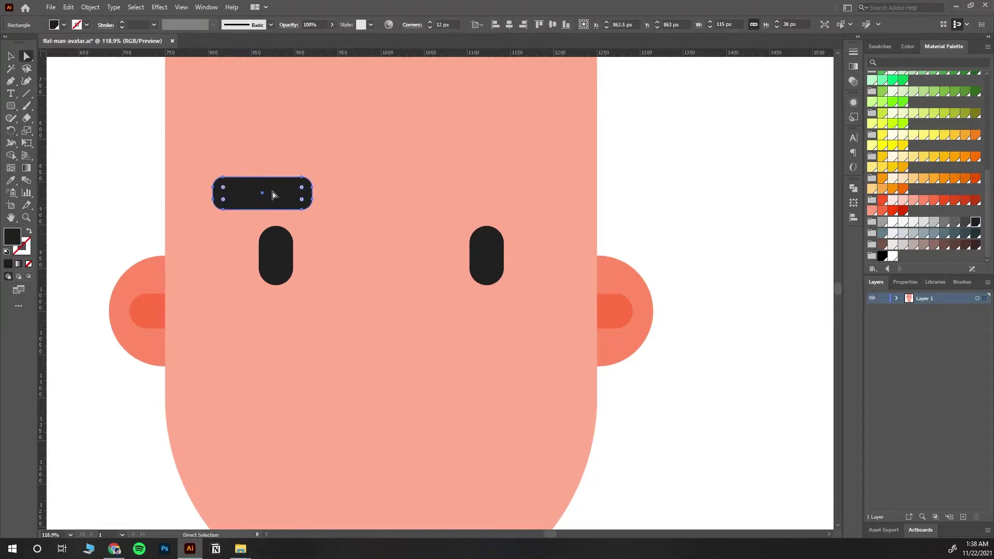
pyautogui.moveTo(224, 193)
pyautogui.mouseDown()
pyautogui.moveTo(236, 199)
pyautogui.moveTo(232, 220)
pyautogui.mouseUp()
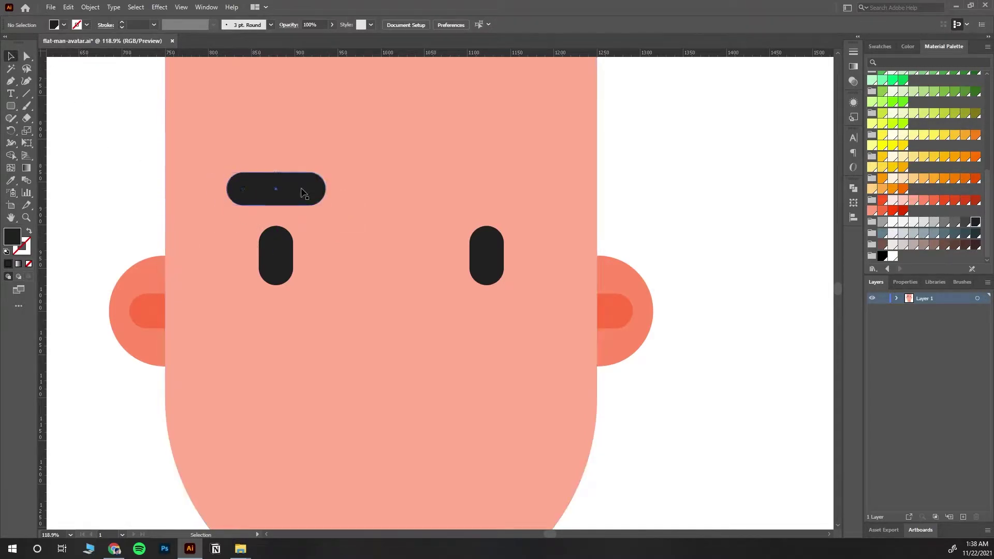
pyautogui.click(952, 236)
pyautogui.click(976, 222)
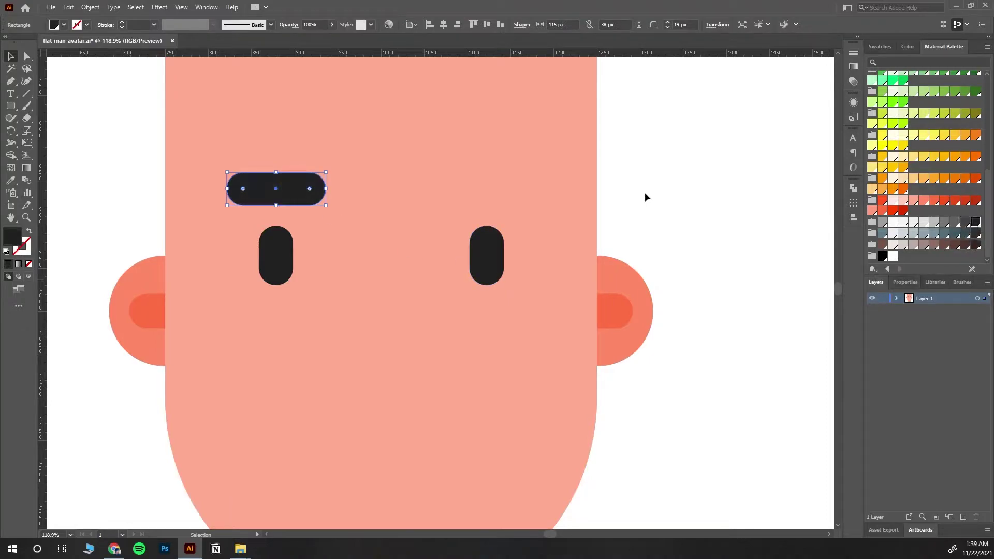
# Step: Subtract an upward-shifted copy from the eyebrow to shape it, then recolour it grey
pyautogui.click(720, 197)
pyautogui.click(276, 192)
pyautogui.moveTo(276, 193); pyautogui.dragTo(276, 184)
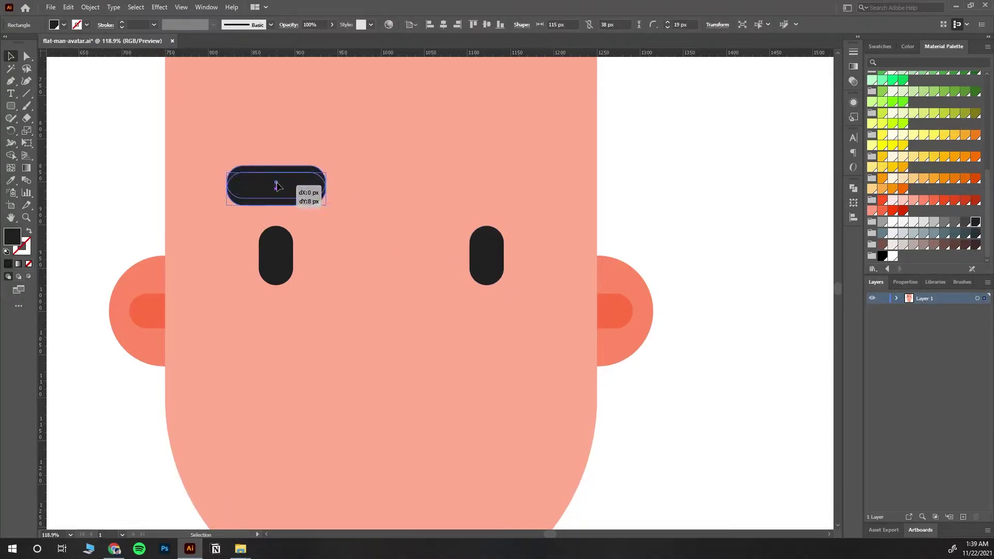
pyautogui.click(852, 190)
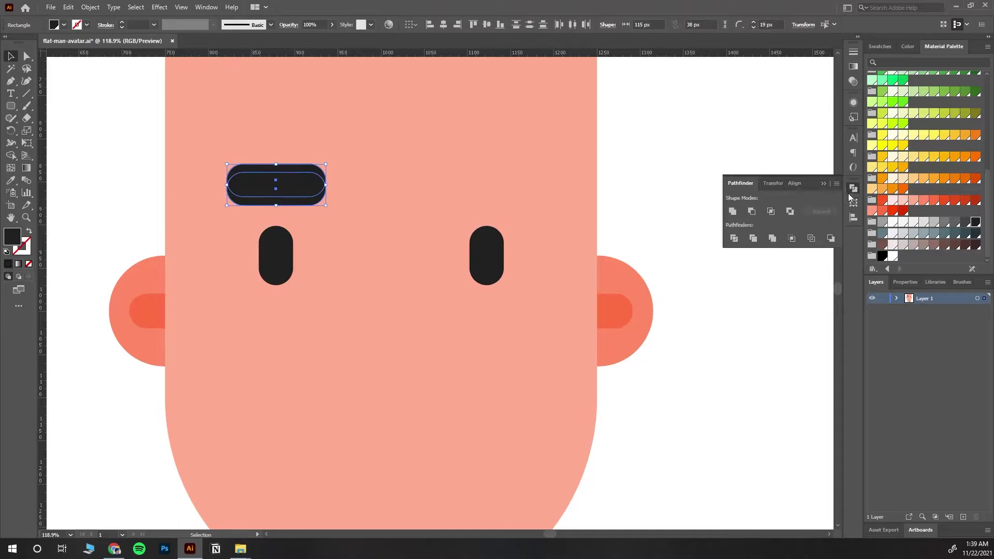
pyautogui.click(752, 211)
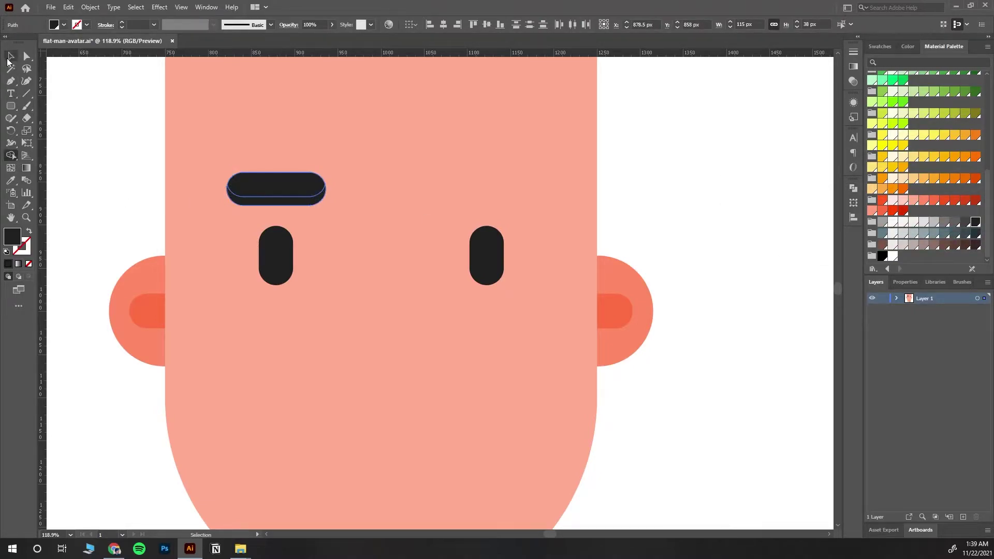
pyautogui.click(9, 60)
pyautogui.click(970, 223)
pyautogui.click(644, 231)
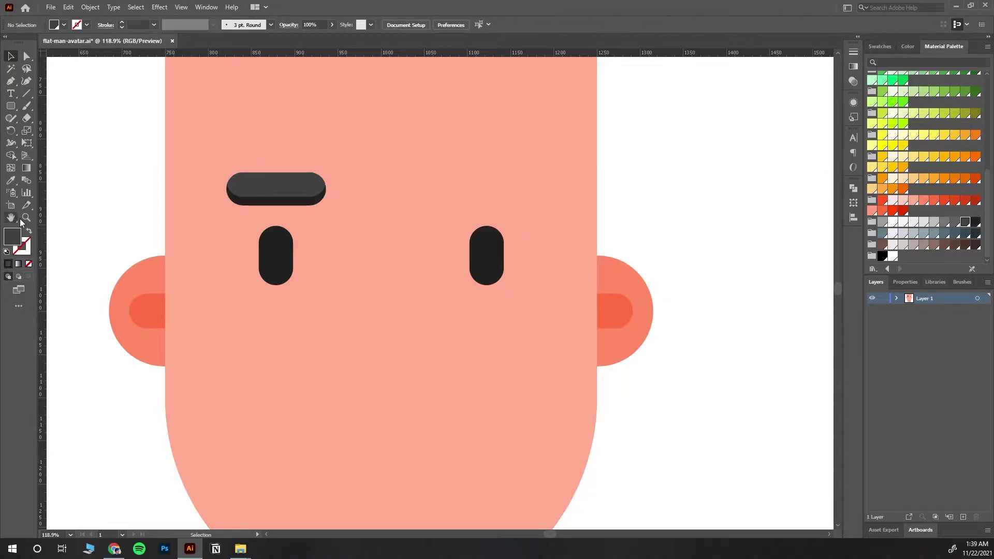
# Step: Draw a thin rounded highlight bar on the left eyebrow with a light fill
pyautogui.scroll(1, 290, 220)
pyautogui.click(10, 106)
pyautogui.moveTo(248, 170); pyautogui.dragTo(291, 178)
pyautogui.press('v')
pyautogui.click(955, 222)
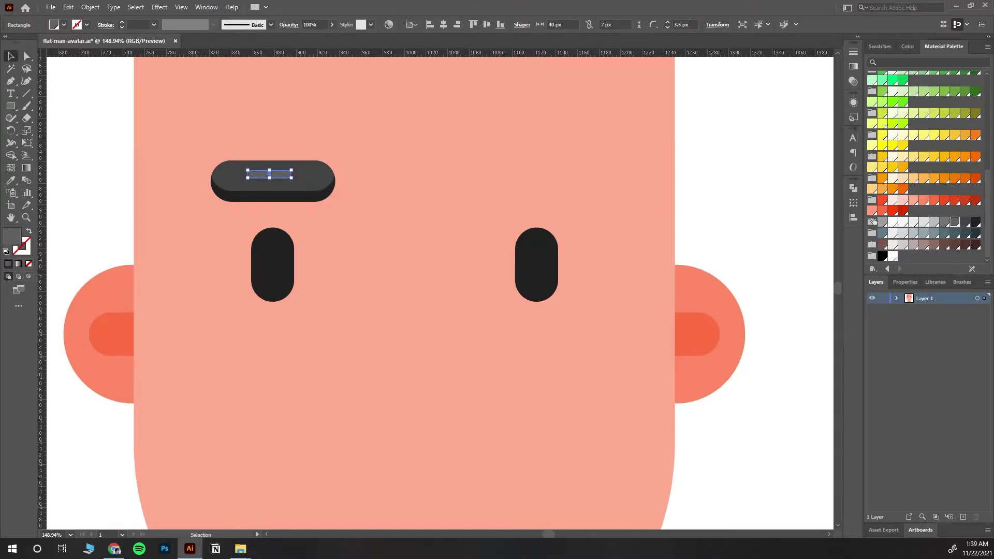
pyautogui.hotkey('ctrl', 'shift', 'a')
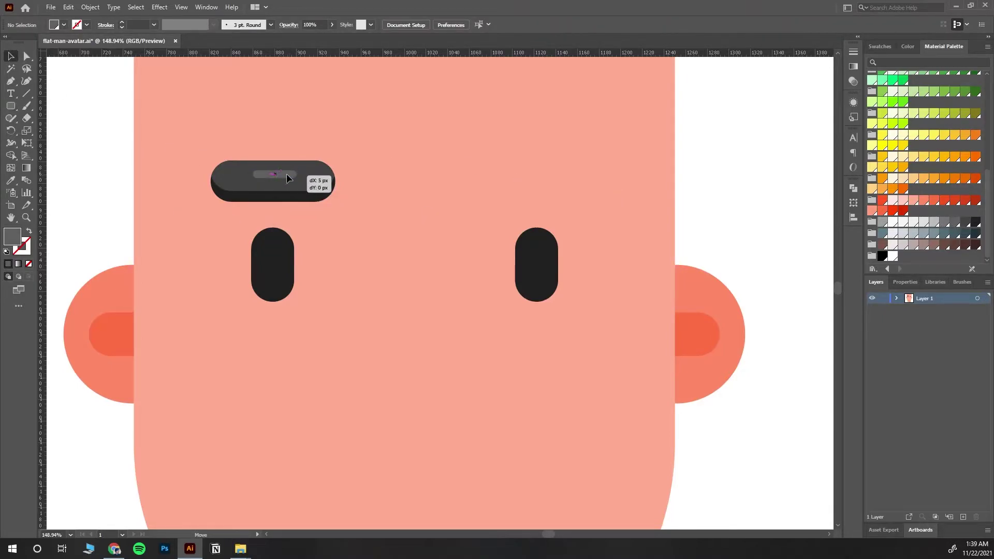
pyautogui.moveTo(286, 177); pyautogui.dragTo(282, 177)
pyautogui.click(893, 222)
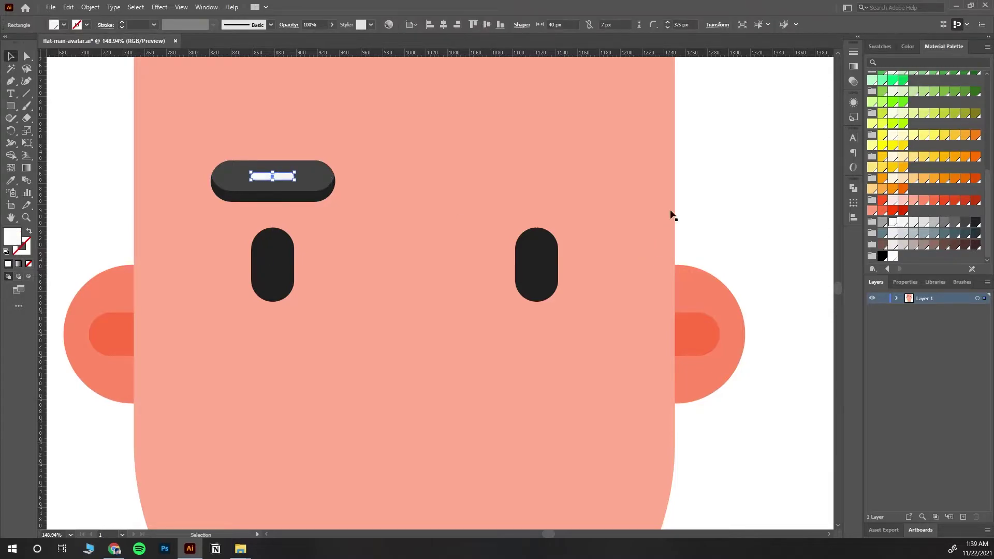
# Step: Recolour the eyebrow highlight bar light grey
pyautogui.hotkey('ctrl', 'shift', 'a')
pyautogui.click(278, 178)
pyautogui.click(934, 223)
pyautogui.click(759, 240)
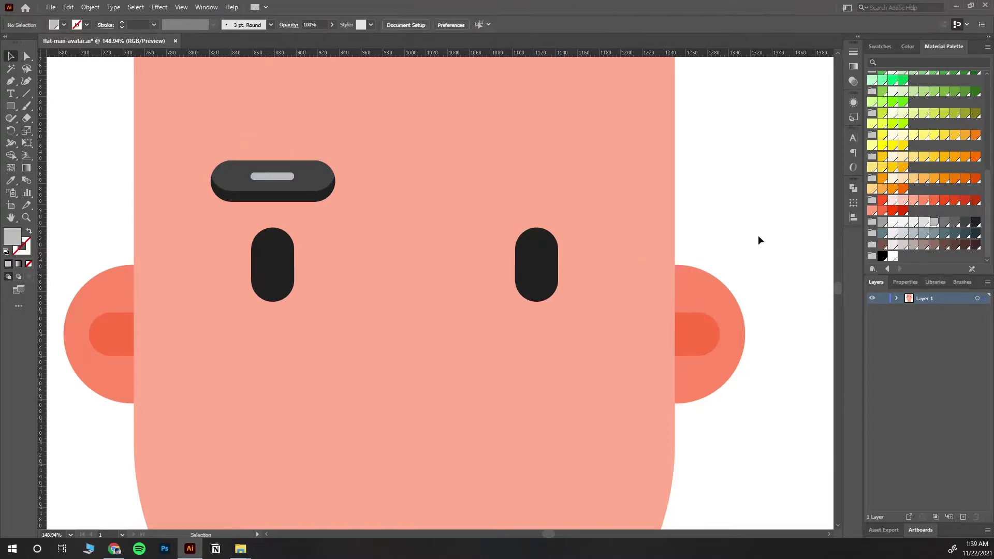
pyautogui.click(276, 177)
pyautogui.click(370, 208)
# Step: Adjust the highlight bar's height slightly and make it near-white
pyautogui.click(273, 176)
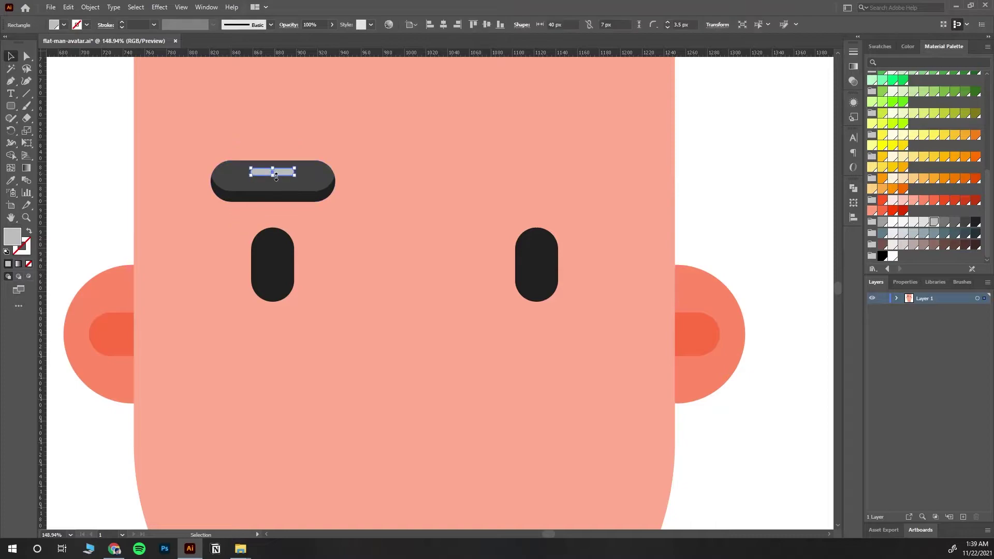
pyautogui.moveTo(273, 179); pyautogui.dragTo(273, 179)
pyautogui.click(52, 135)
pyautogui.click(273, 174)
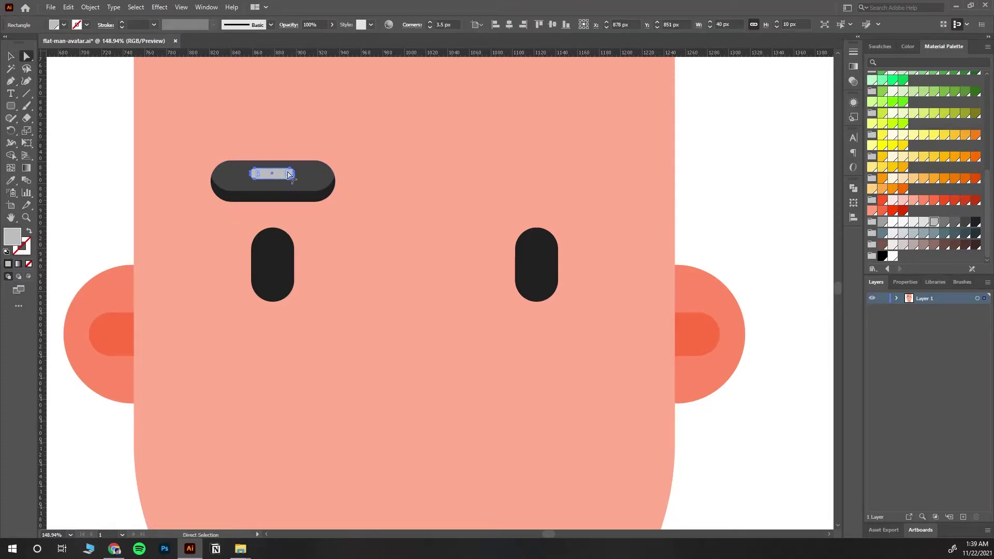
pyautogui.click(913, 222)
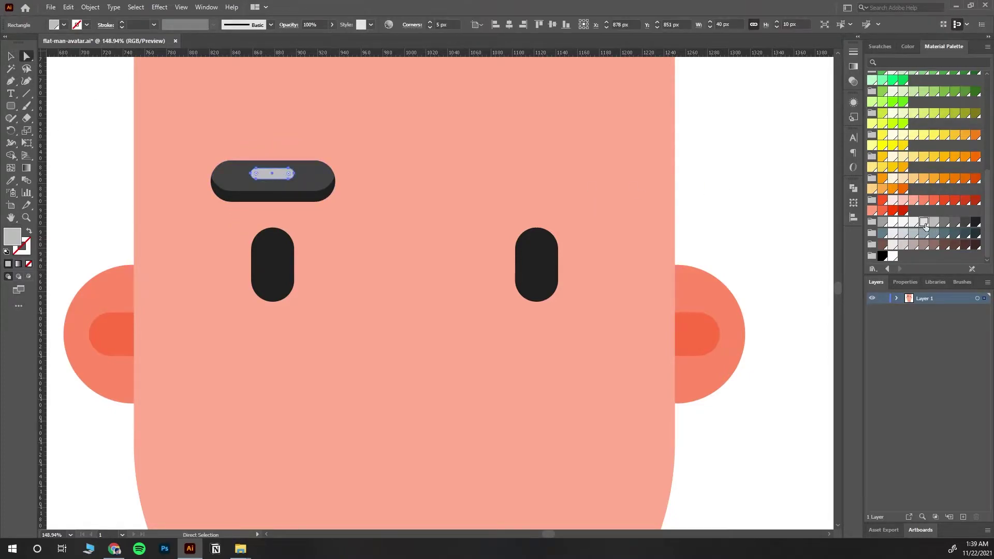
pyautogui.press('v')
pyautogui.click(79, 113)
# Step: Select the eyebrow and its highlight, and Alt-drag a copy over the right eye
pyautogui.click(27, 218)
pyautogui.keyDown('alt'); pyautogui.click(410, 204); pyautogui.keyUp('alt')
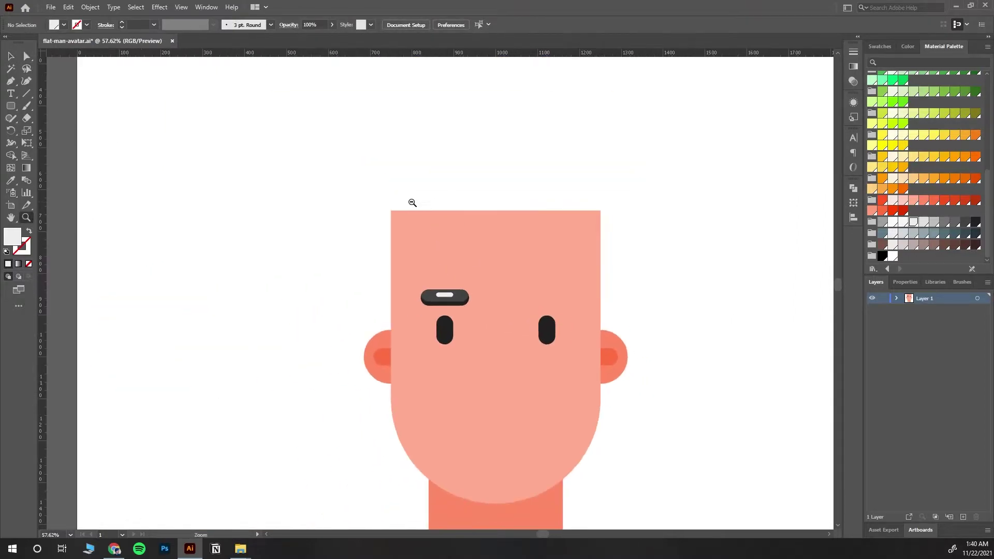
pyautogui.scroll(-3, 607, 360)
pyautogui.moveTo(608, 360); pyautogui.dragTo(672, 383)
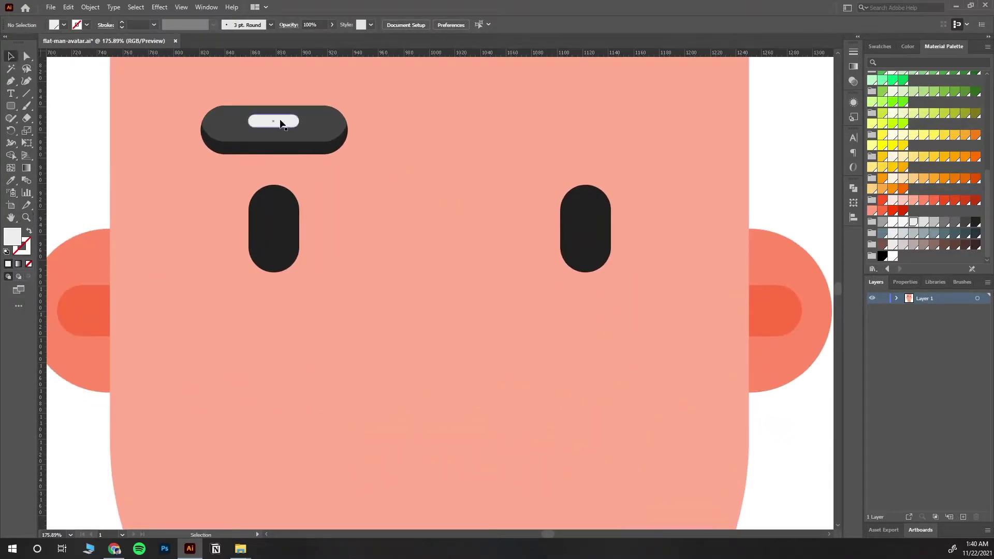
pyautogui.click(280, 124)
pyautogui.click(110, 149)
pyautogui.click(55, 171)
pyautogui.press('z')
pyautogui.keyDown('alt'); pyautogui.click(440, 162); pyautogui.keyUp('alt')
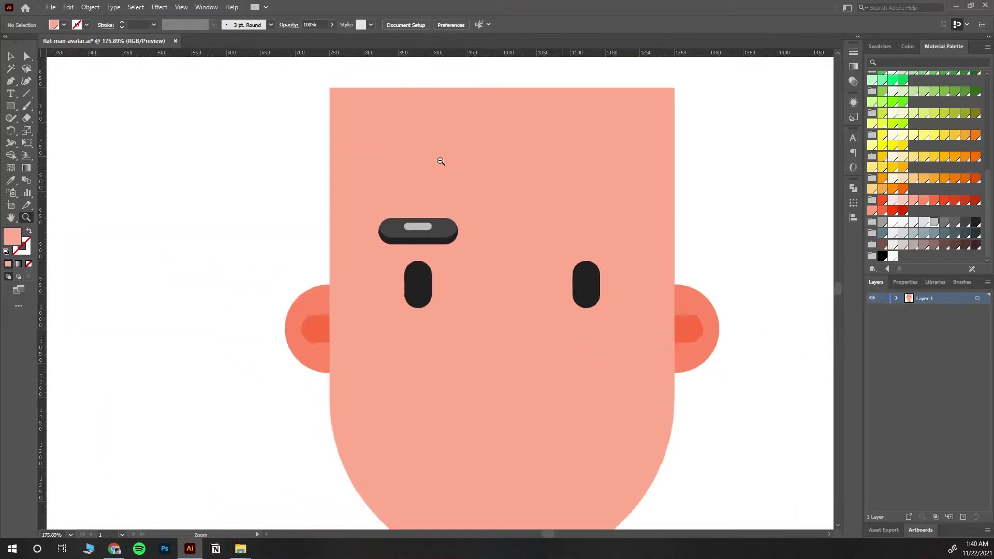
pyautogui.click(794, 477)
pyautogui.click(230, 134)
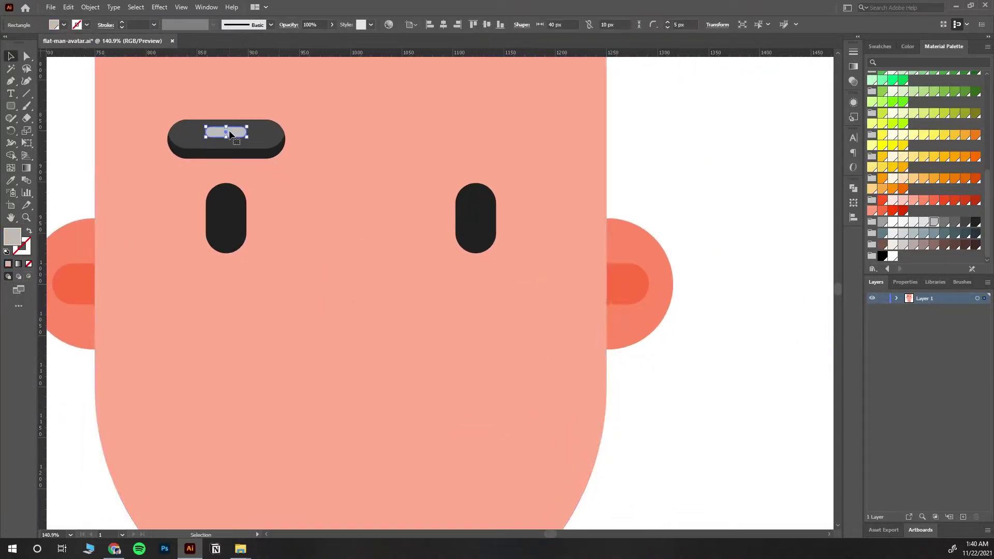
pyautogui.keyDown('shift'); pyautogui.click(257, 156); pyautogui.keyUp('shift')
pyautogui.moveTo(228, 133); pyautogui.dragTo(477, 135)
pyautogui.click(661, 163)
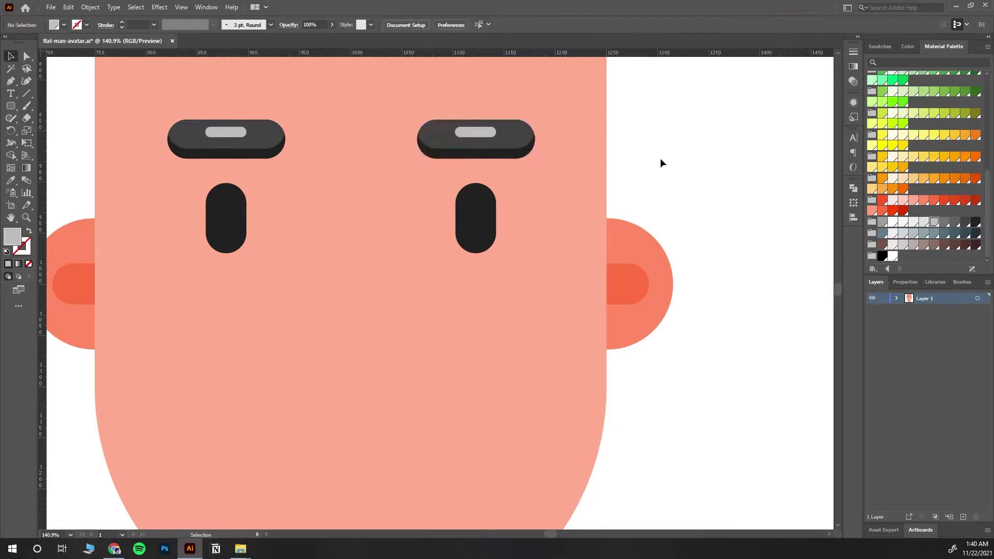
# Step: Draw a wide rectangle across the lower face sized 400×95 px
pyautogui.press('z')
pyautogui.moveTo(473, 411); pyautogui.dragTo(347, 430)
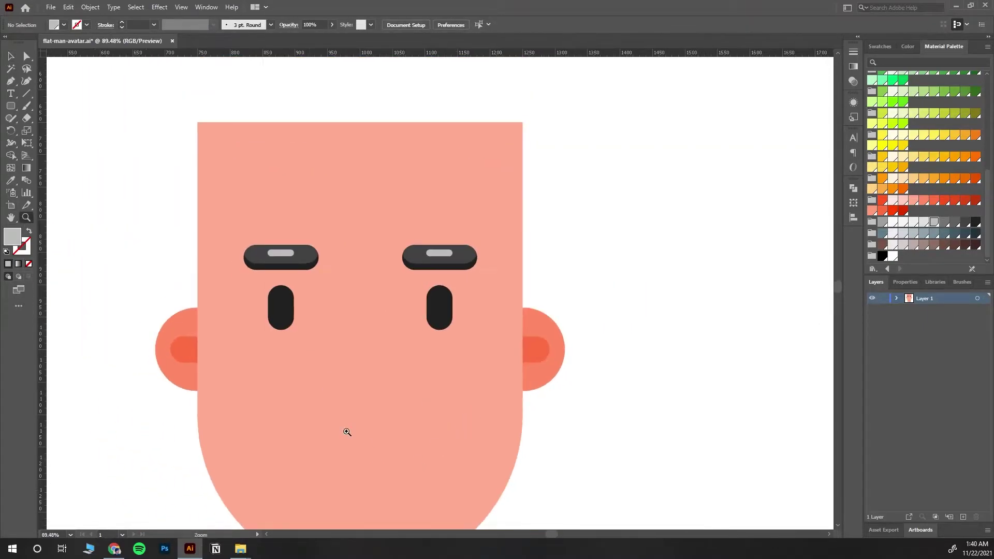
pyautogui.scroll(-3, 341, 321)
pyautogui.scroll(1, 341, 321)
pyautogui.moveTo(16, 111); pyautogui.dragTo(52, 103)
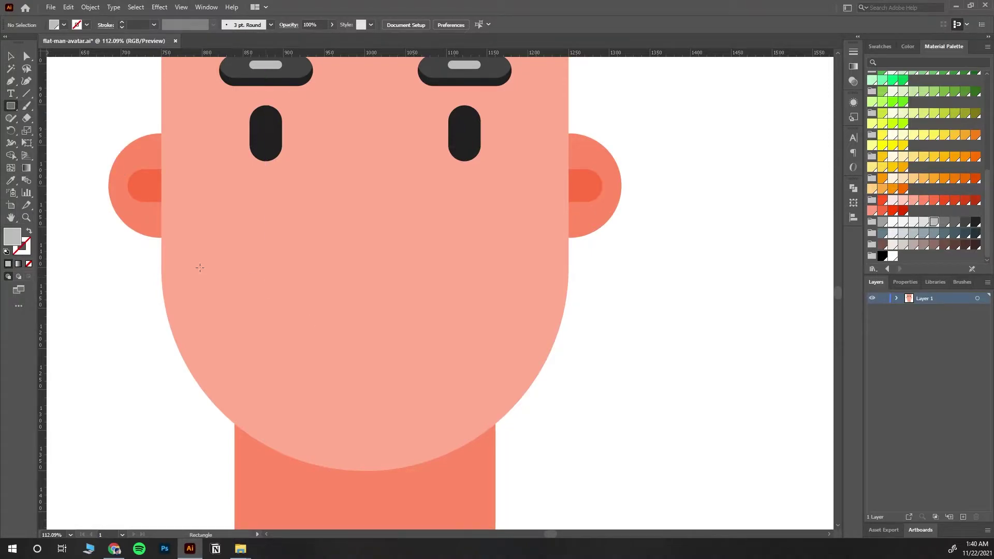
pyautogui.moveTo(201, 304); pyautogui.dragTo(537, 226)
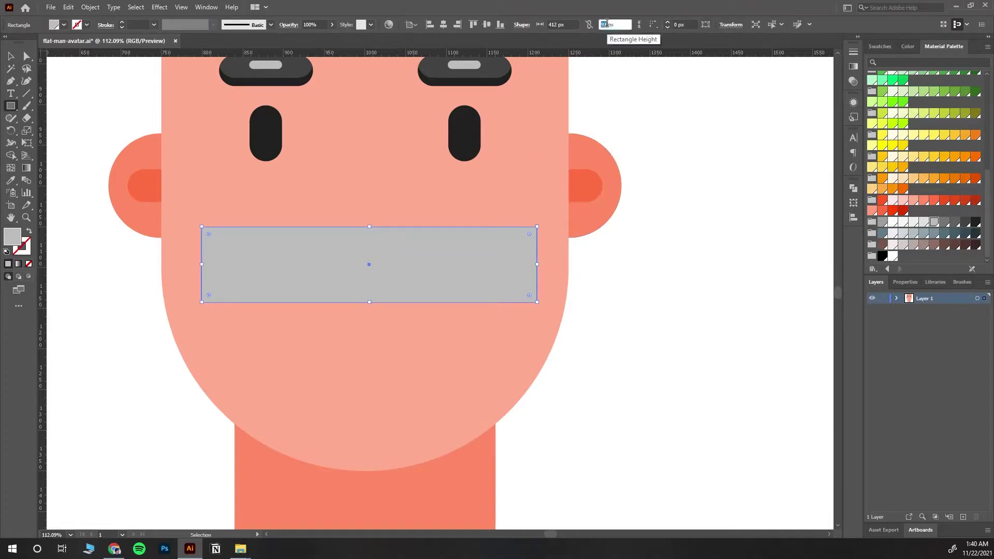
pyautogui.click(552, 25)
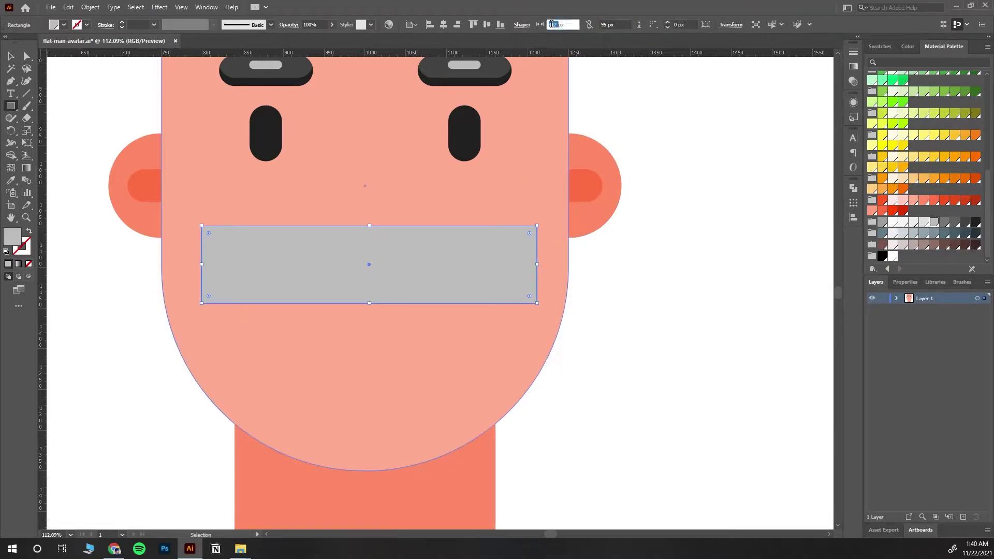
pyautogui.write('400')
# Step: Centre the rectangle horizontally on the face and move it just below the eyes
pyautogui.press('v')
pyautogui.keyDown('shift'); pyautogui.click(479, 312); pyautogui.keyUp('shift')
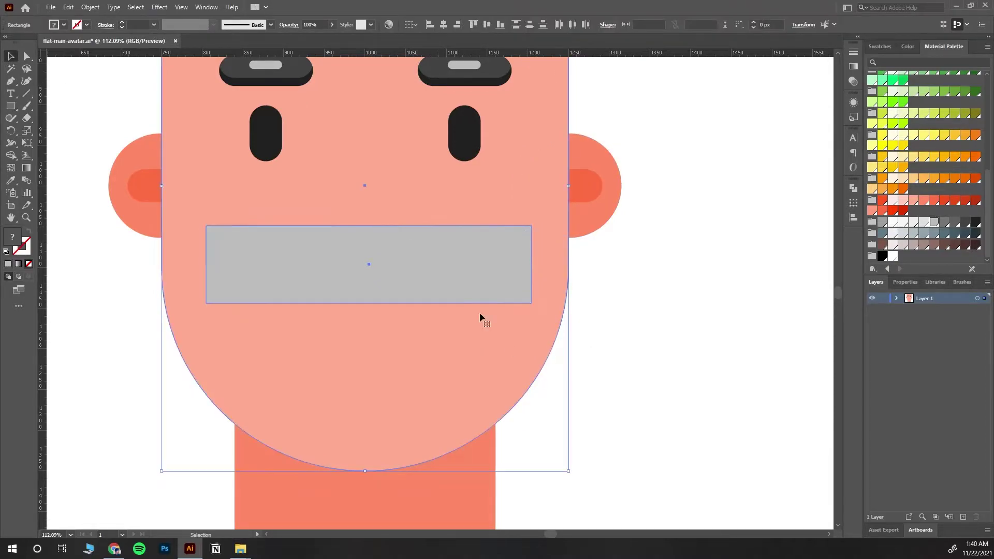
pyautogui.click(443, 24)
pyautogui.click(368, 272)
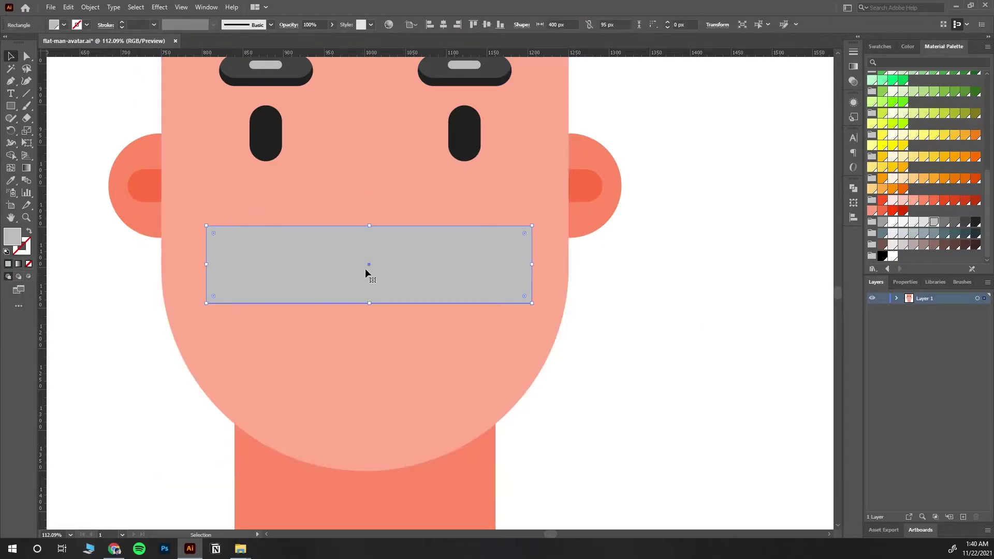
pyautogui.moveTo(367, 272); pyautogui.dragTo(367, 228)
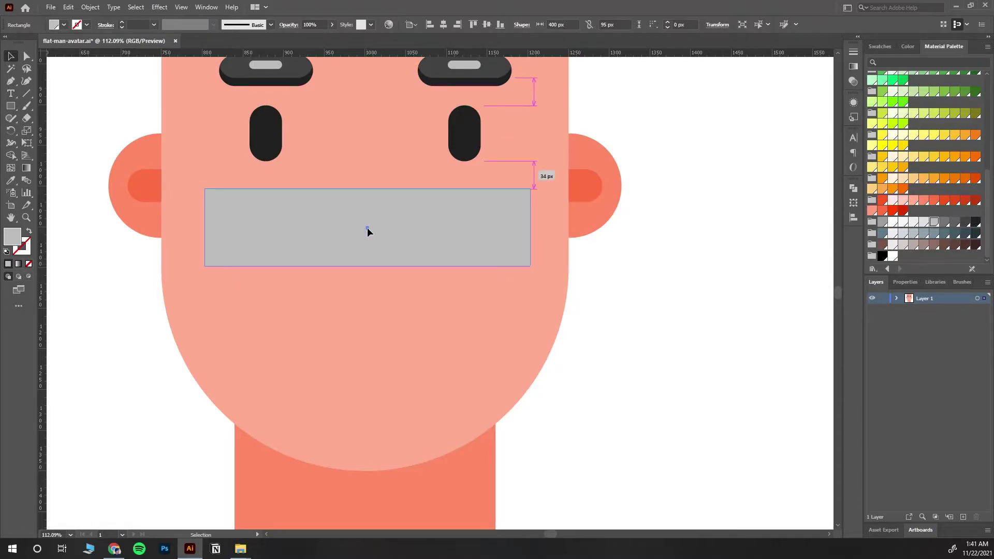
# Step: Fill the moustache Grey 900 near-black and round its top corners fully
pyautogui.click(914, 222)
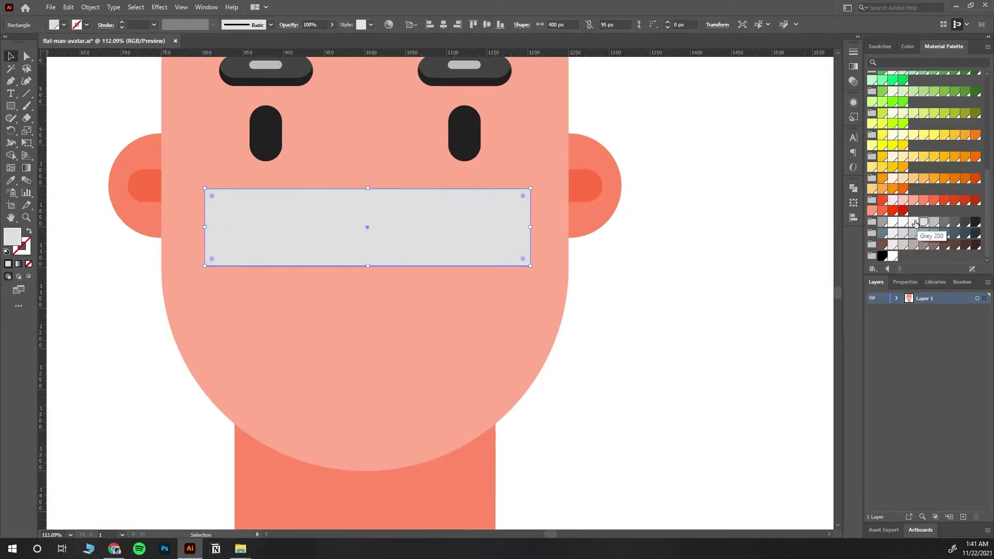
pyautogui.click(971, 224)
pyautogui.press('a')
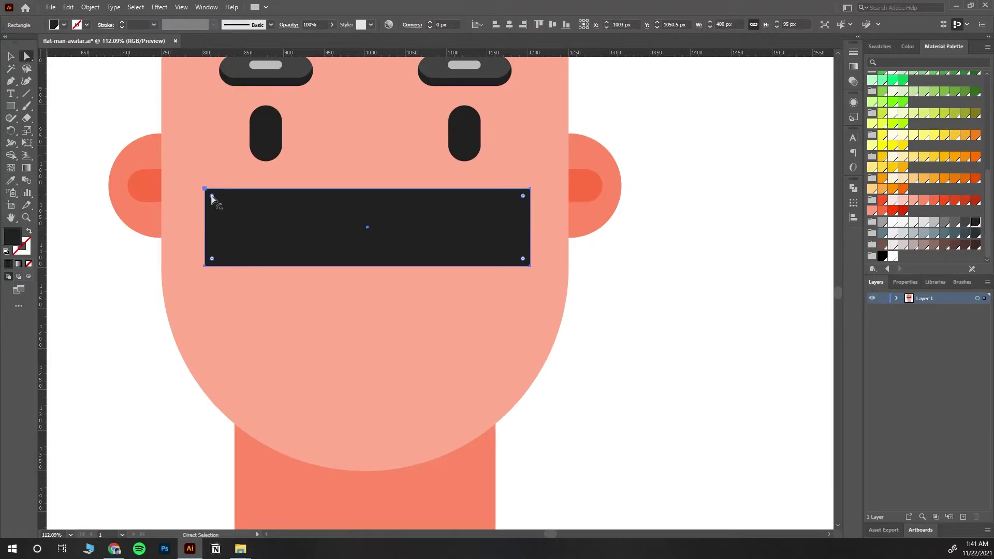
pyautogui.moveTo(523, 197); pyautogui.dragTo(422, 311)
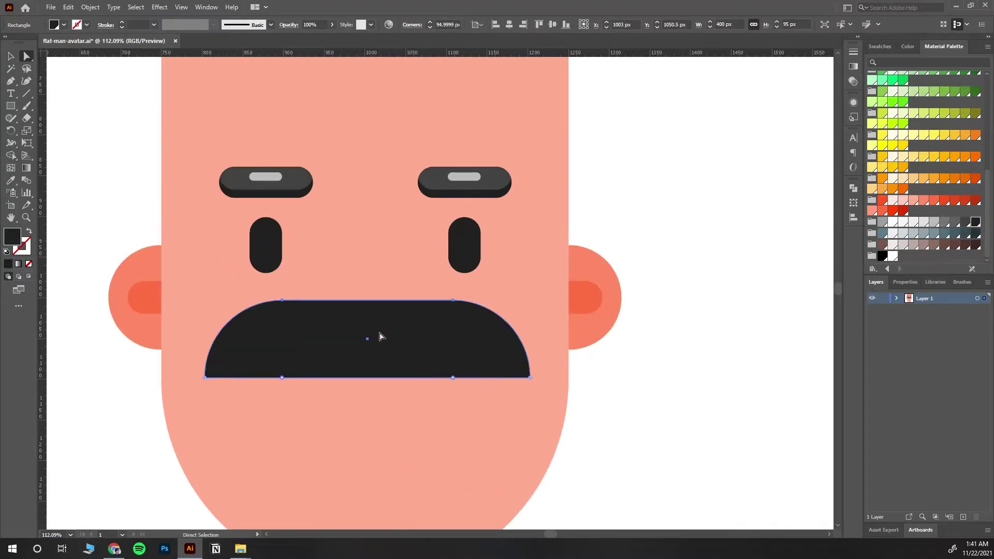
# Step: Draw a circle under the moustache for the open mouth
pyautogui.scroll(2, 366, 306)
pyautogui.press('v')
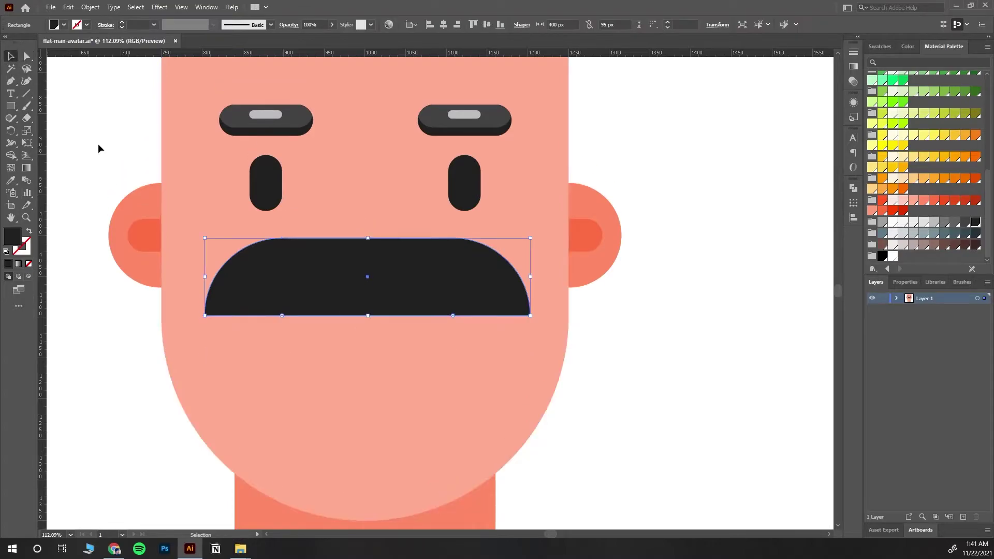
pyautogui.click(98, 144)
pyautogui.scroll(-4, 435, 352)
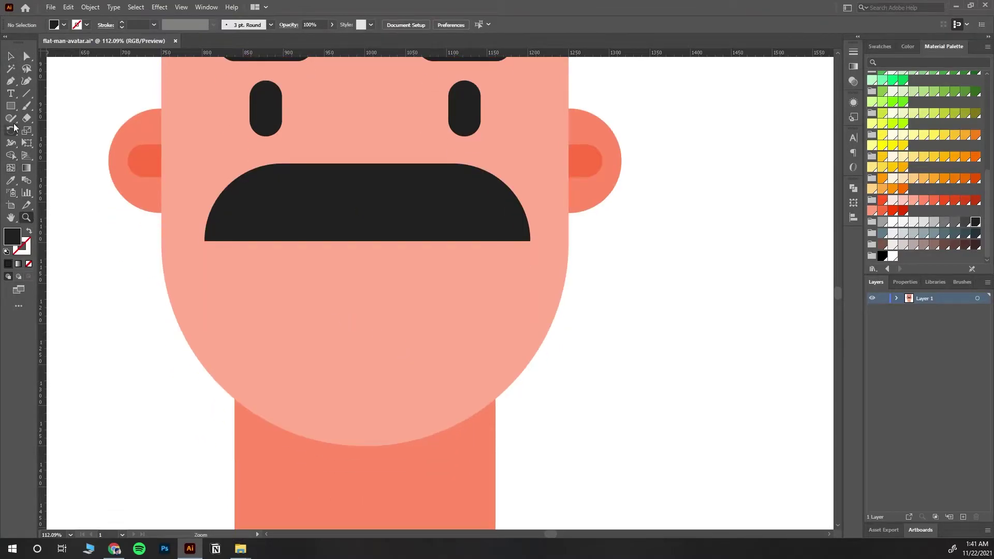
pyautogui.moveTo(10, 106); pyautogui.dragTo(52, 131)
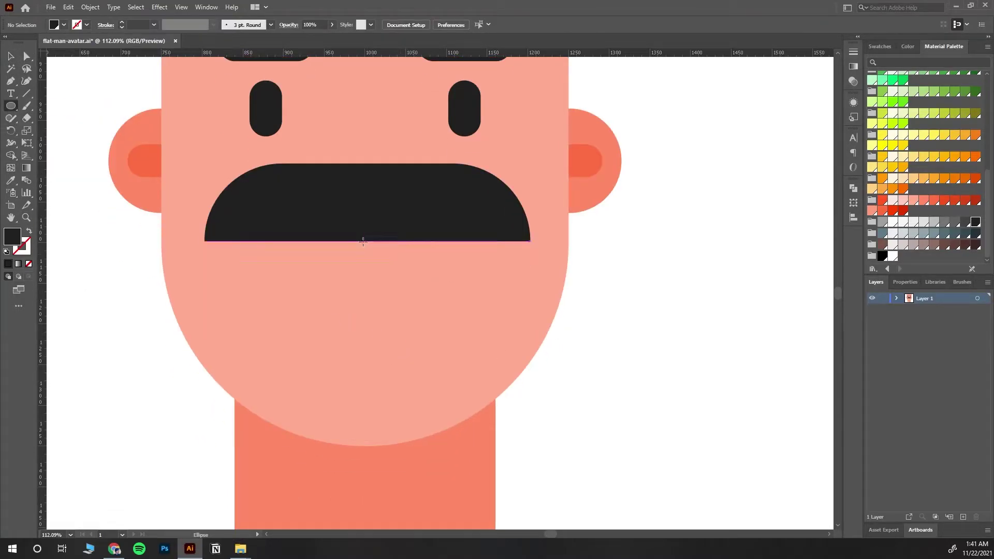
pyautogui.moveTo(366, 241); pyautogui.dragTo(474, 297)
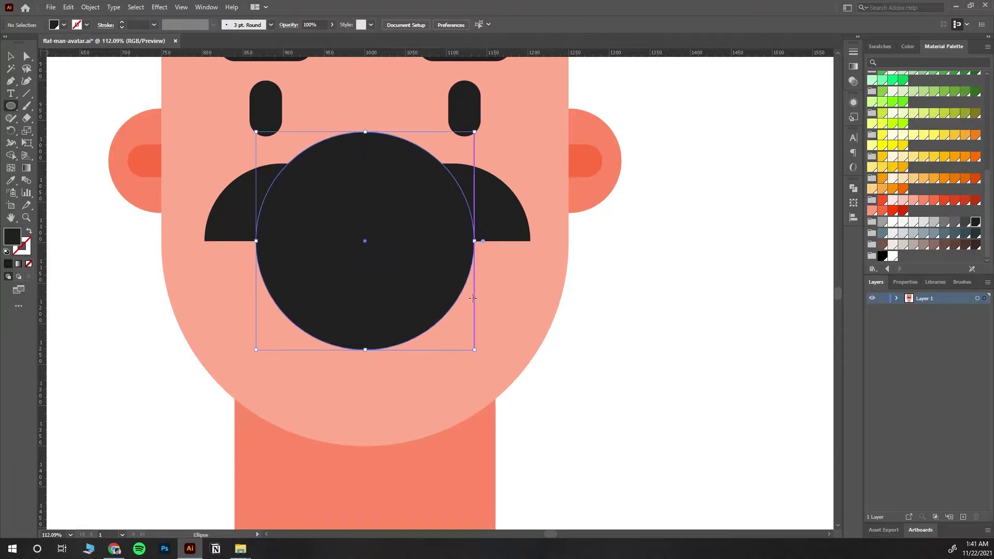
# Step: Try trimming the circle's top with Shape Builder, undo it, and inspect the object menu
pyautogui.click(11, 56)
pyautogui.keyDown('shift'); pyautogui.click(229, 222); pyautogui.keyUp('shift')
pyautogui.hotkey('shift', 'm')
pyautogui.keyDown('alt'); pyautogui.click(365, 148); pyautogui.keyUp('alt')
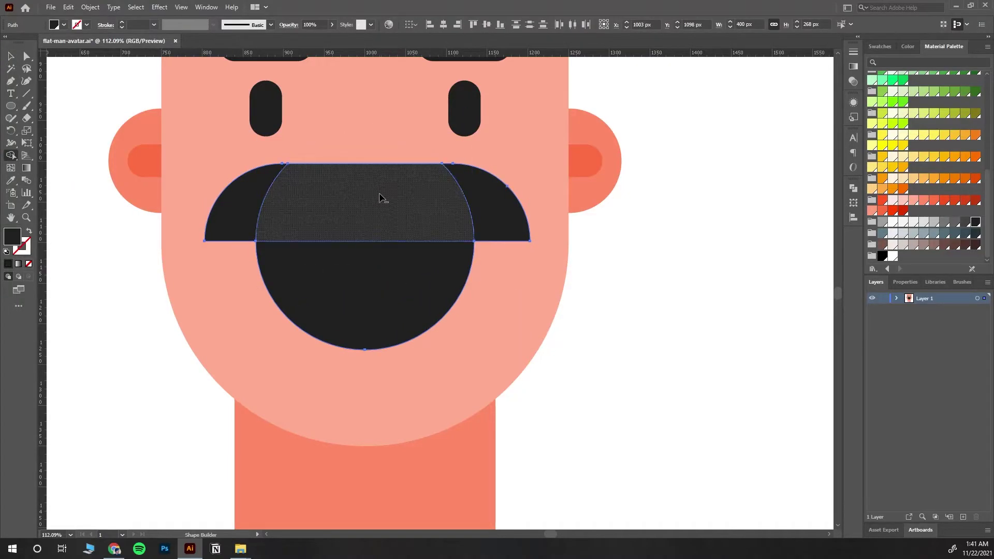
pyautogui.hotkey('ctrl', 'z')
pyautogui.rightClick(247, 196)
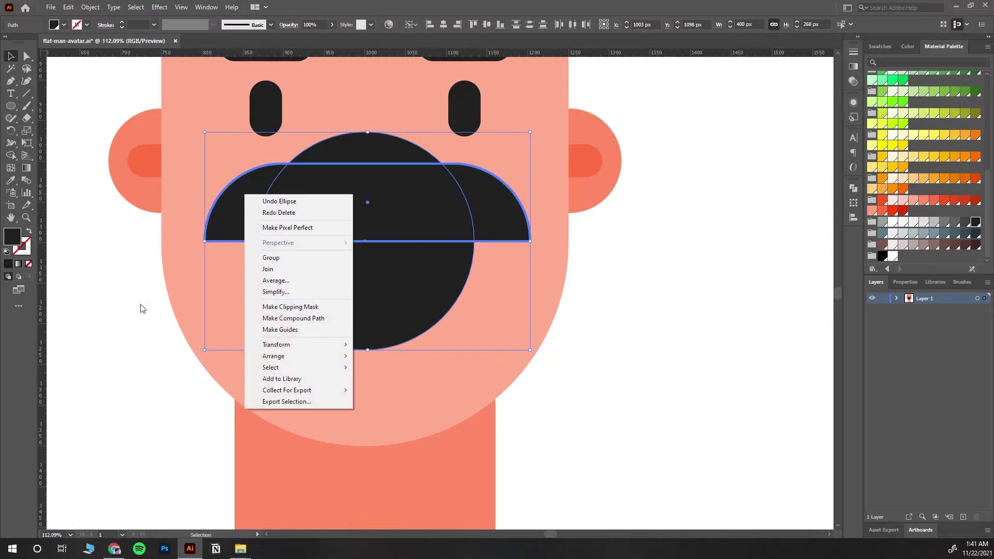
pyautogui.press('Escape')
pyautogui.rightClick(247, 195)
pyautogui.press('Escape')
# Step: Reselect the mouth circle, testing a move and a grey fill before restoring it
pyautogui.click(391, 257)
pyautogui.keyDown('shift'); pyautogui.click(489, 202); pyautogui.keyUp('shift')
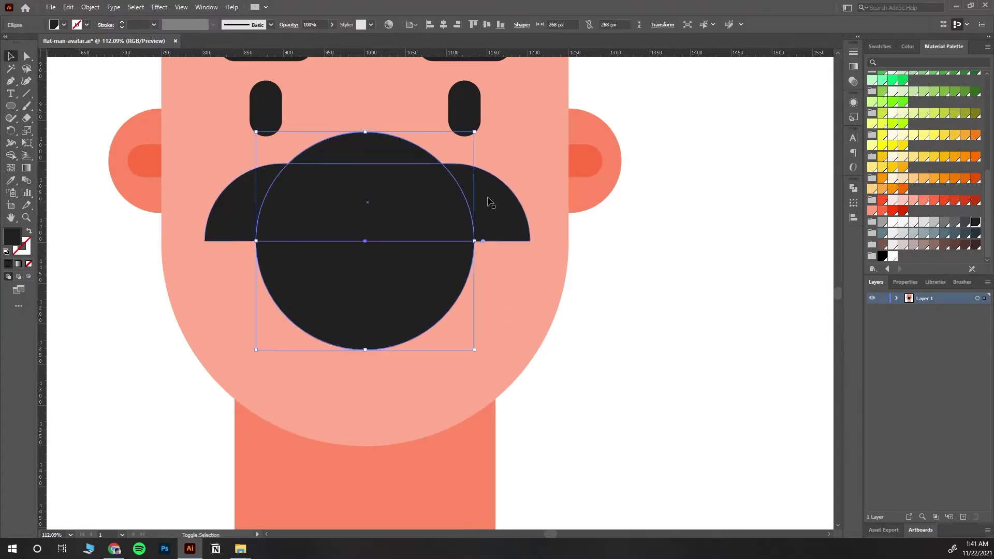
pyautogui.moveTo(420, 198); pyautogui.dragTo(477, 304)
pyautogui.hotkey('ctrl', 'z')
pyautogui.click(460, 204)
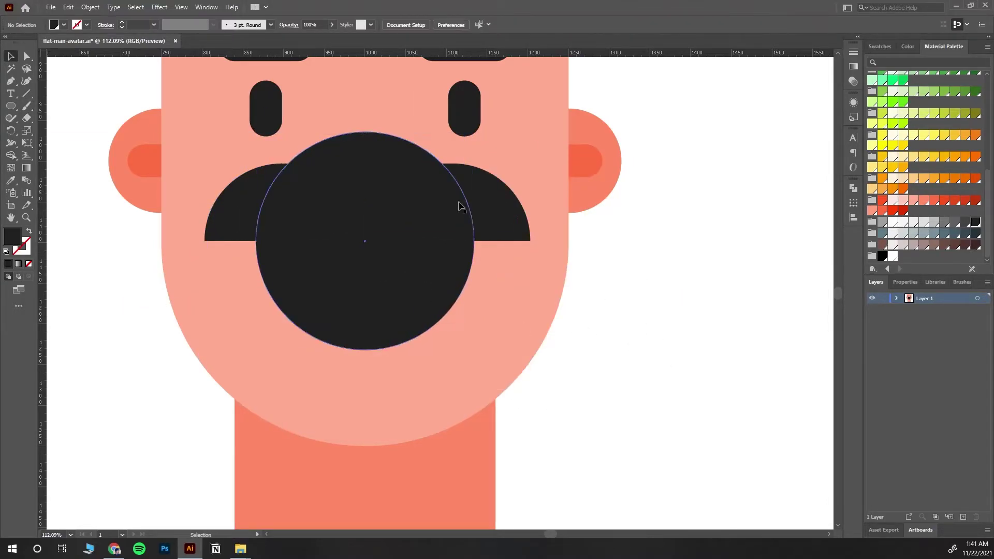
pyautogui.click(966, 224)
pyautogui.click(490, 213)
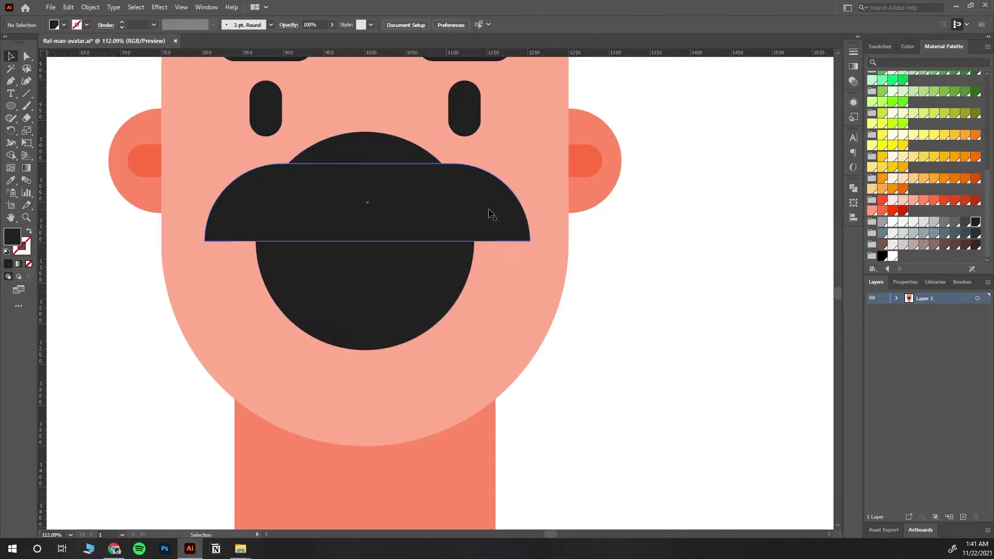
# Step: Remove the part of the mouth circle above the moustache using Shape Builder
pyautogui.keyDown('shift'); pyautogui.click(390, 274); pyautogui.keyUp('shift')
pyautogui.hotkey('shift', 'm')
pyautogui.keyDown('alt'); pyautogui.click(371, 150); pyautogui.keyUp('alt')
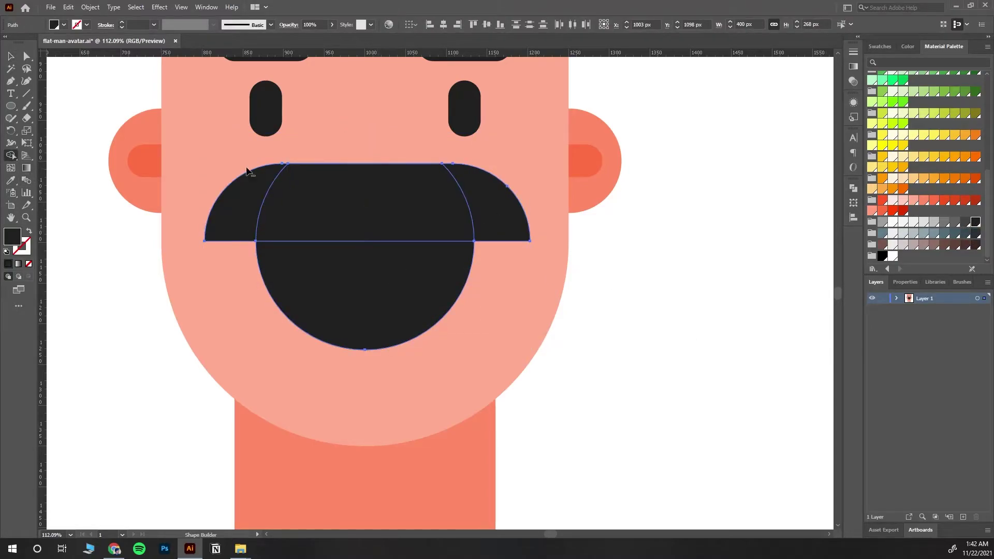
pyautogui.press('v')
pyautogui.click(389, 294)
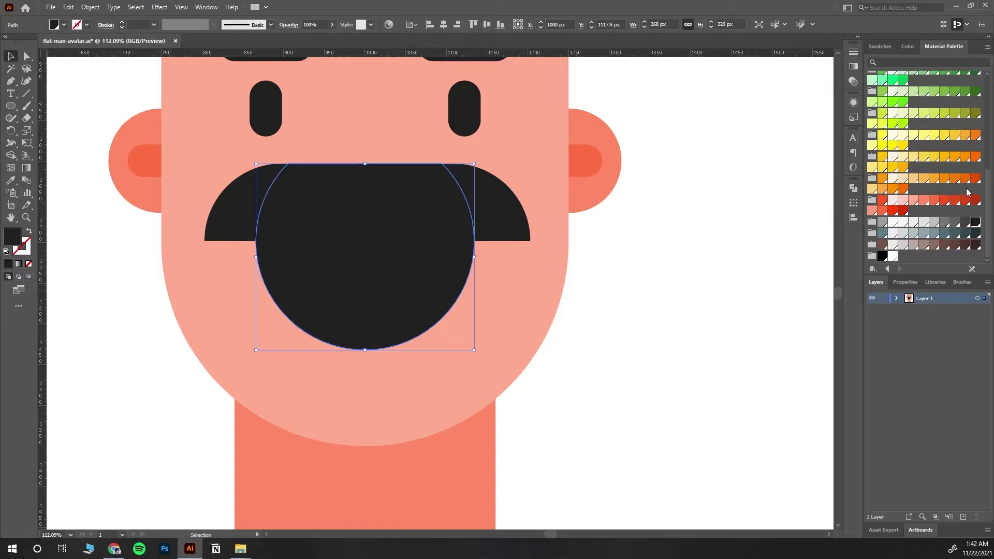
# Step: Colour the mouth circle red and send it backward behind the moustache
pyautogui.scroll(5, 953, 156)
pyautogui.click(934, 76)
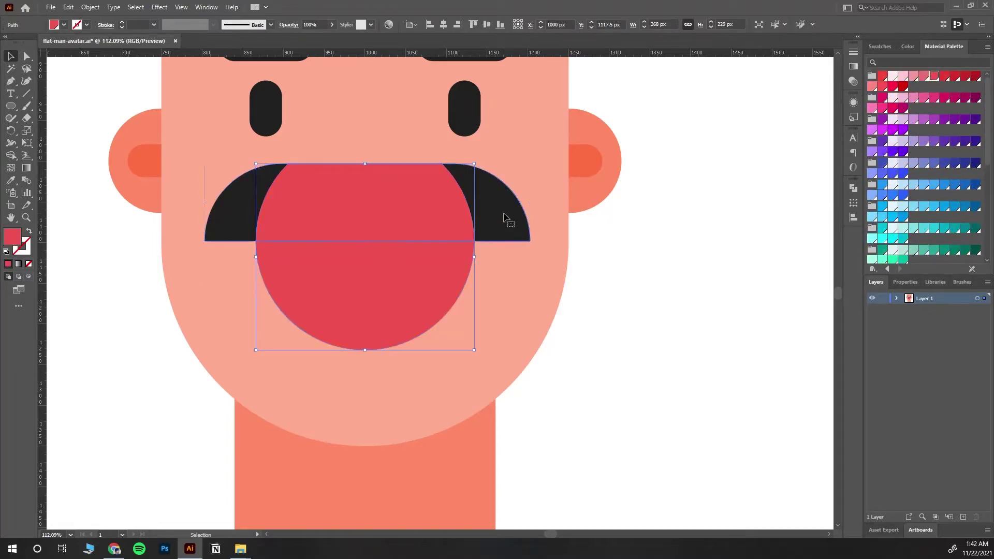
pyautogui.rightClick(505, 218)
pyautogui.click(647, 430)
pyautogui.click(340, 293)
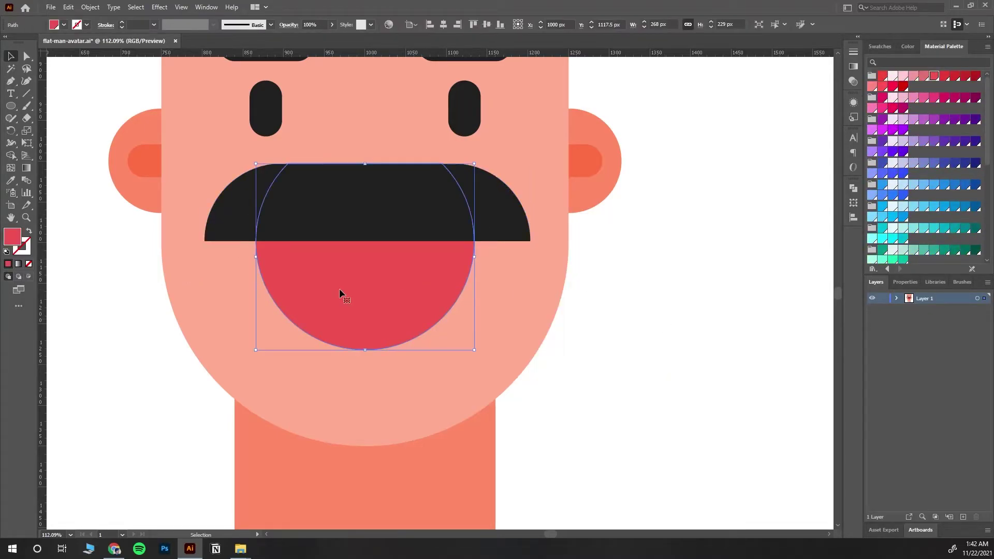
# Step: Try several darker reds and settle on a deep crimson for the mouth
pyautogui.click(954, 77)
pyautogui.click(903, 86)
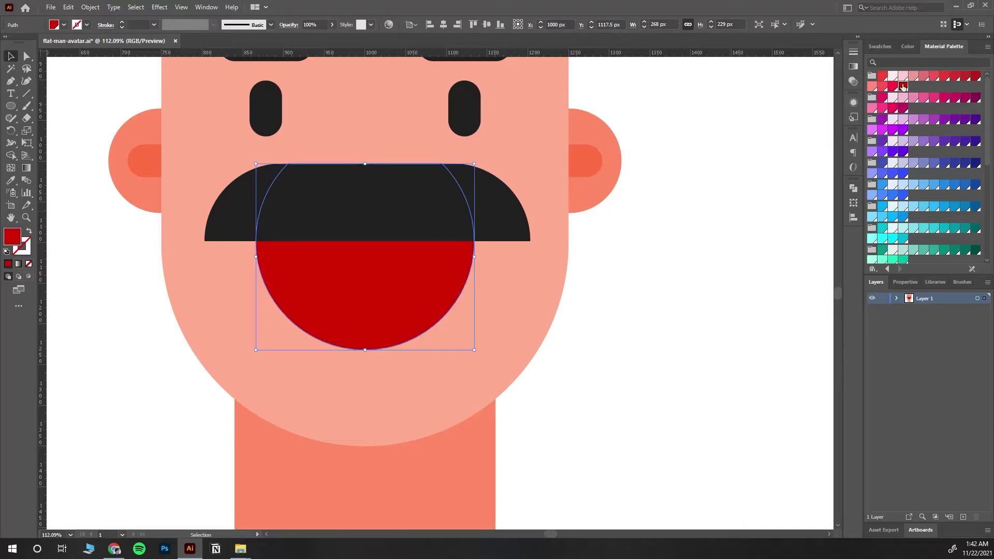
pyautogui.click(966, 77)
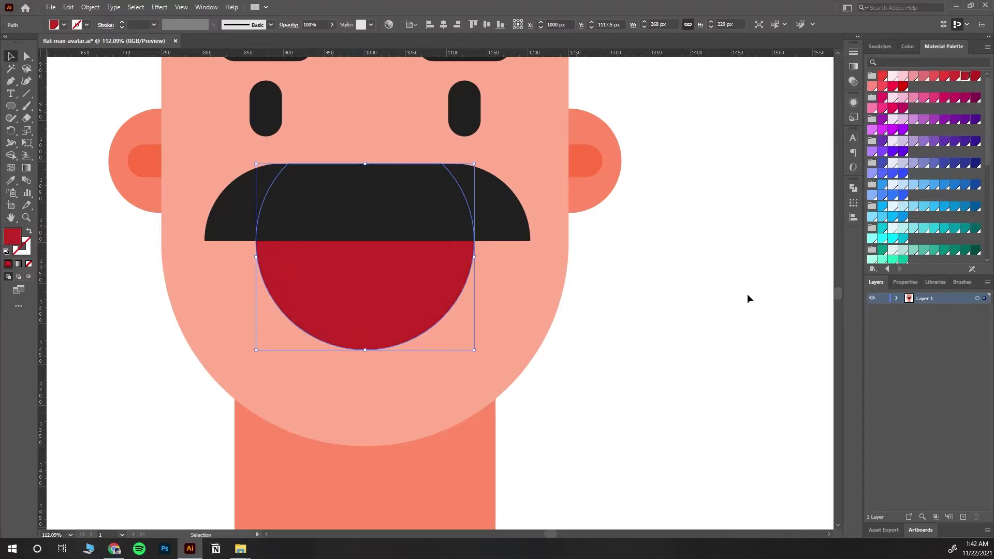
pyautogui.click(636, 331)
pyautogui.click(27, 218)
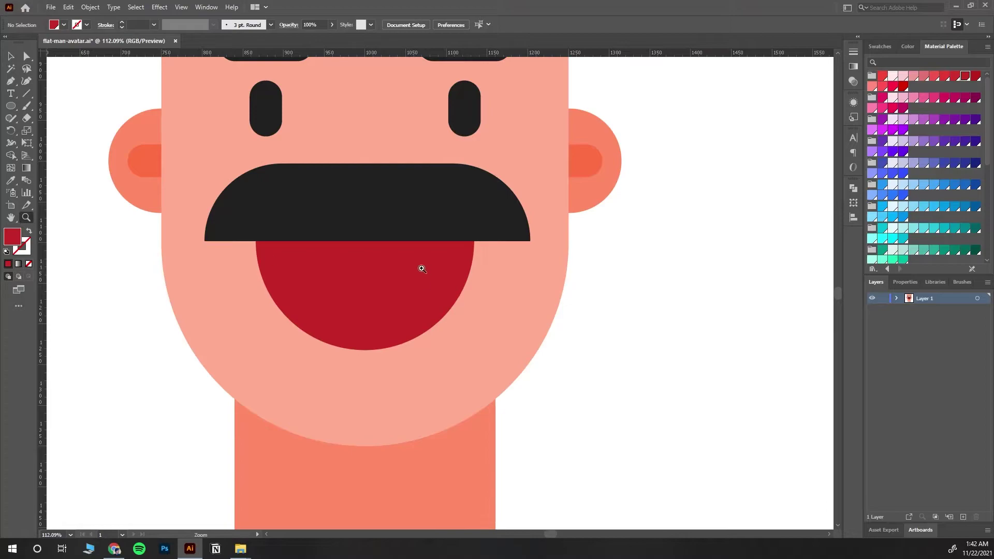
pyautogui.click(394, 265)
# Step: Draw a thin rounded teeth bar across the top of the mouth, filled Grey 50
pyautogui.click(301, 226)
pyautogui.press('v')
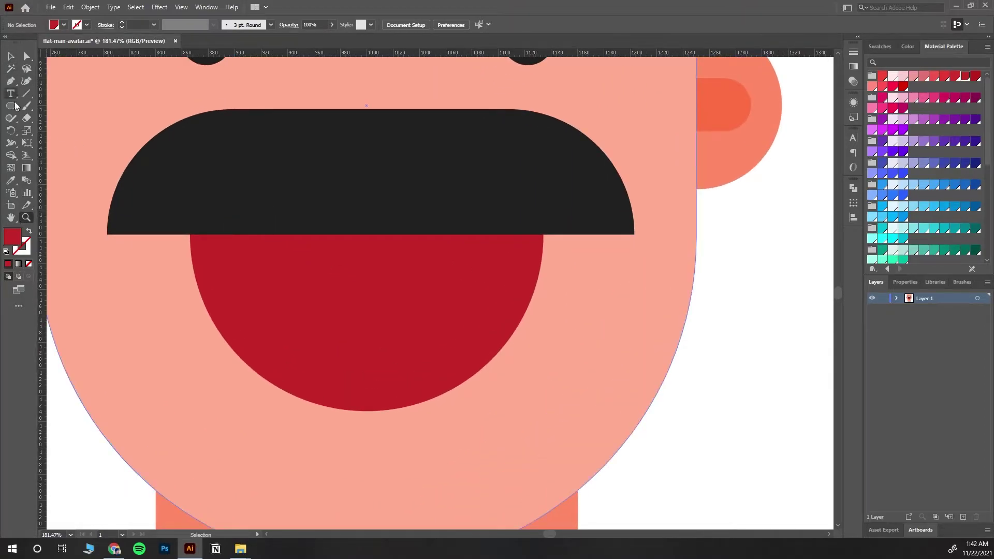
pyautogui.moveTo(12, 108); pyautogui.dragTo(49, 119)
pyautogui.moveTo(222, 216)
pyautogui.mouseDown()
pyautogui.moveTo(515, 251)
pyautogui.moveTo(507, 256)
pyautogui.mouseUp()
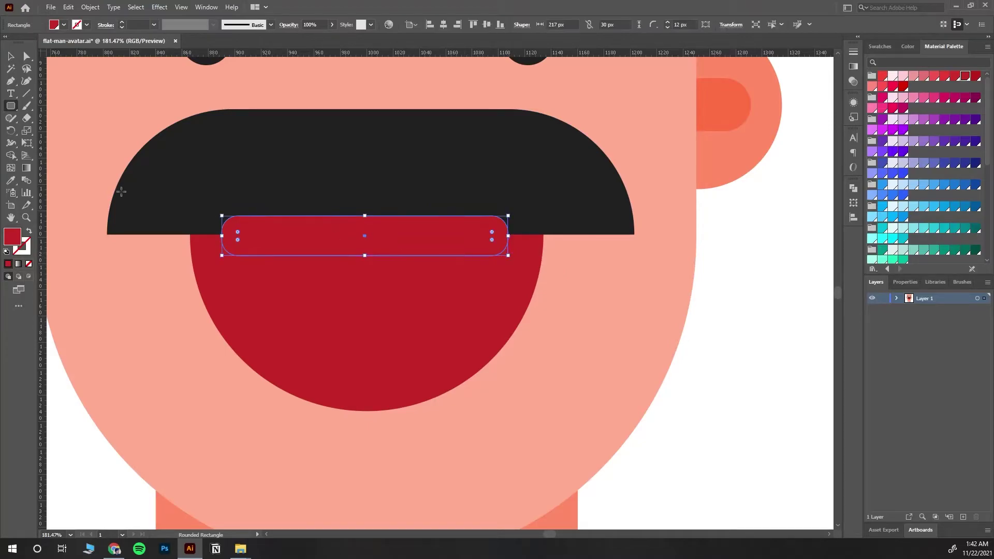
pyautogui.scroll(-5, 924, 166)
pyautogui.click(893, 222)
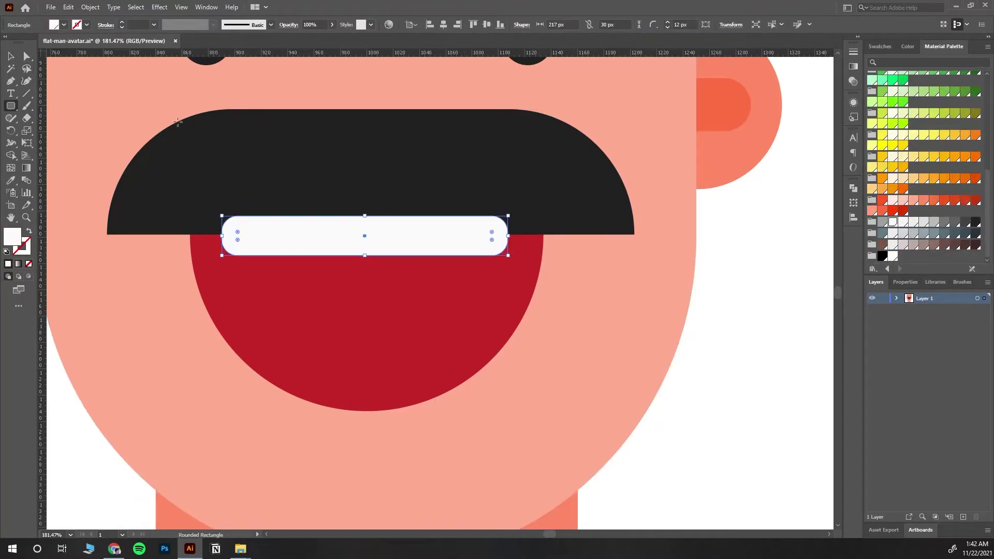
pyautogui.click(911, 222)
# Step: Bring the moustache to the front so it overlaps the upper teeth bar
pyautogui.press('v')
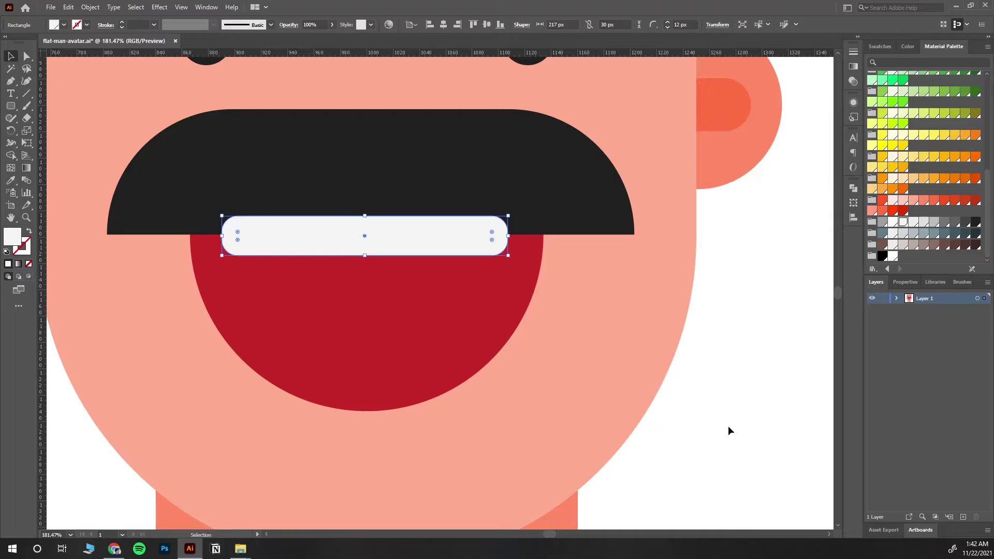
pyautogui.click(493, 169)
pyautogui.rightClick(492, 167)
pyautogui.click(648, 357)
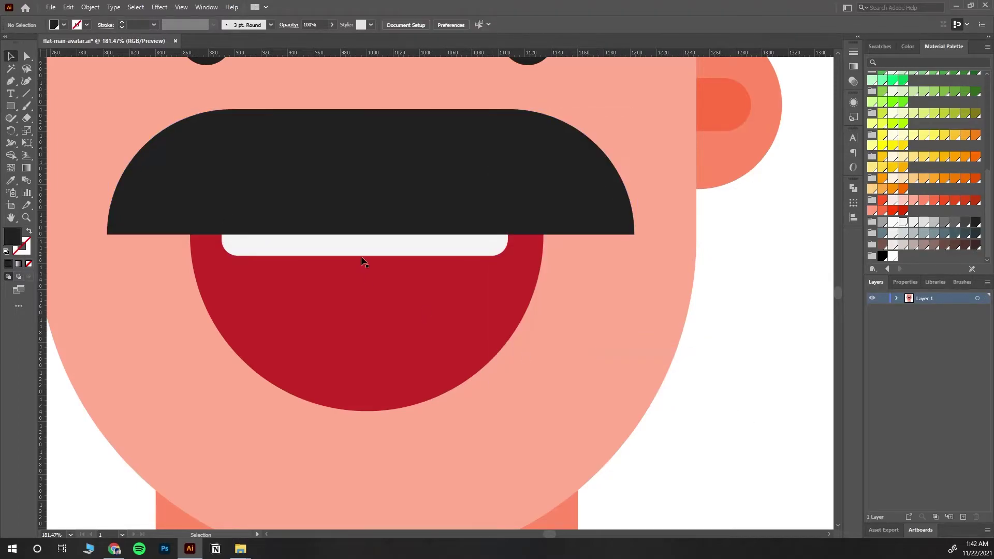
pyautogui.click(369, 256)
pyautogui.click(659, 395)
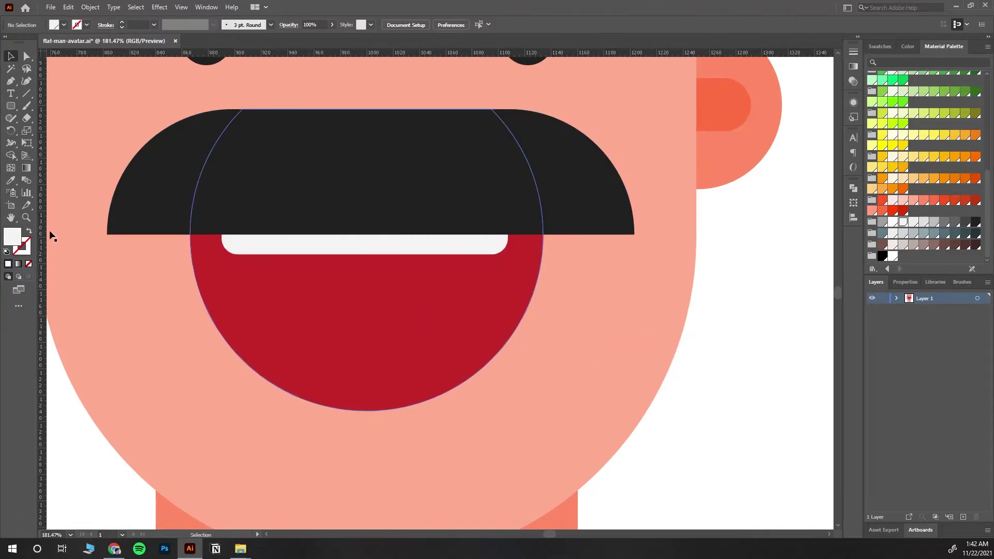
pyautogui.press('z')
pyautogui.keyDown('alt'); pyautogui.click(535, 400); pyautogui.keyUp('alt')
pyautogui.moveTo(535, 399); pyautogui.dragTo(632, 378)
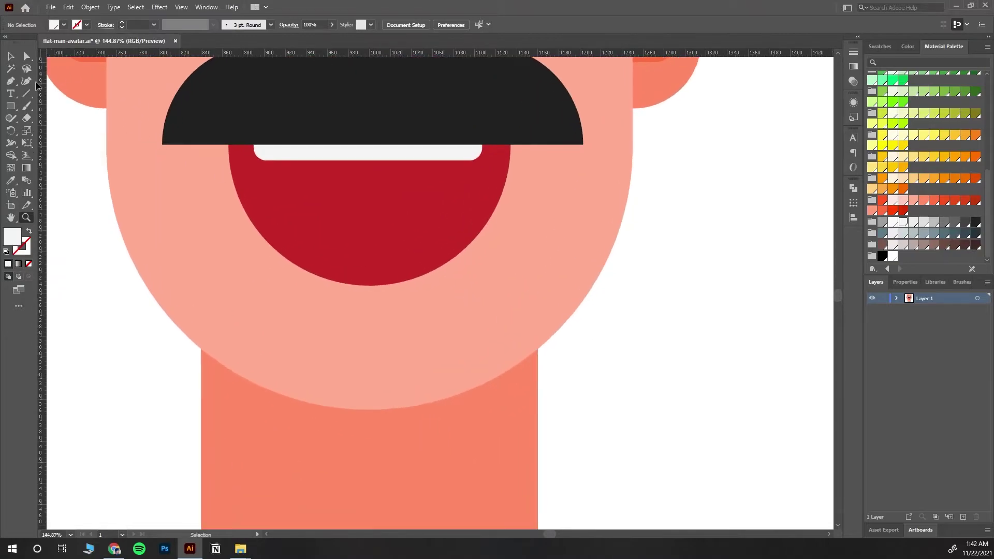
# Step: Copy the teeth bar downward, stretch it, and trim it to the mouth's lower curve
pyautogui.moveTo(363, 150); pyautogui.dragTo(367, 227)
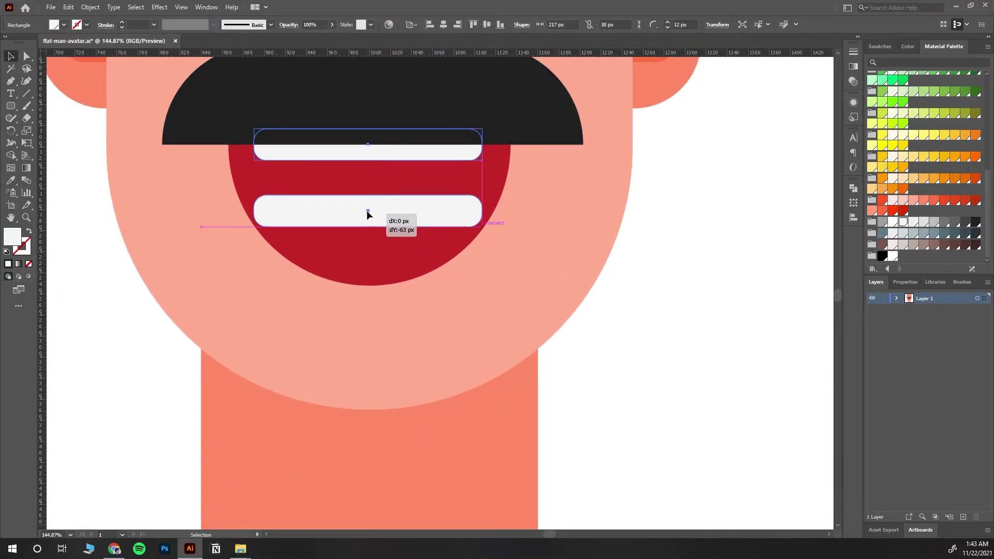
pyautogui.moveTo(366, 228); pyautogui.dragTo(369, 298)
pyautogui.keyDown('shift'); pyautogui.click(478, 189); pyautogui.keyUp('shift')
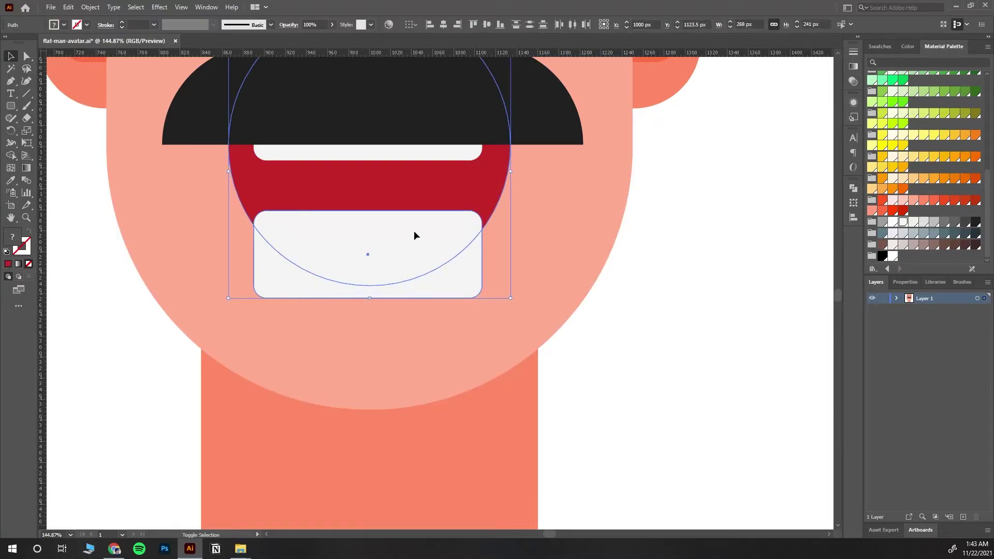
pyautogui.hotkey('shift', 'm')
pyautogui.keyDown('alt'); pyautogui.click(259, 292); pyautogui.keyUp('alt')
pyautogui.keyDown('alt'); pyautogui.click(477, 293); pyautogui.keyUp('alt')
pyautogui.press('v')
pyautogui.click(91, 211)
# Step: Add a light grey band along the lower teeth's base, trimmed to the teeth shape
pyautogui.scroll(3, 155, 261)
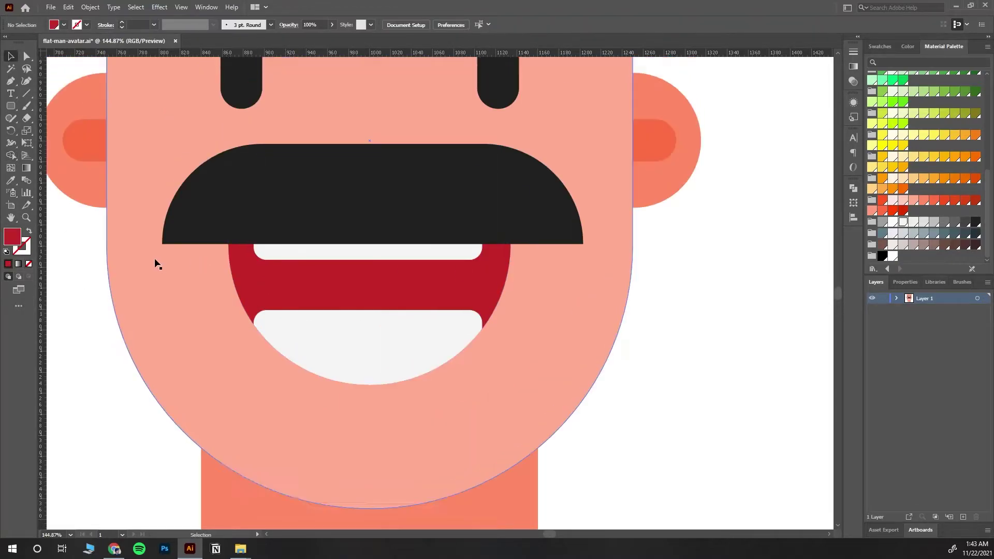
pyautogui.scroll(2, 197, 339)
pyautogui.scroll(-5, 196, 339)
pyautogui.moveTo(12, 108); pyautogui.dragTo(52, 109)
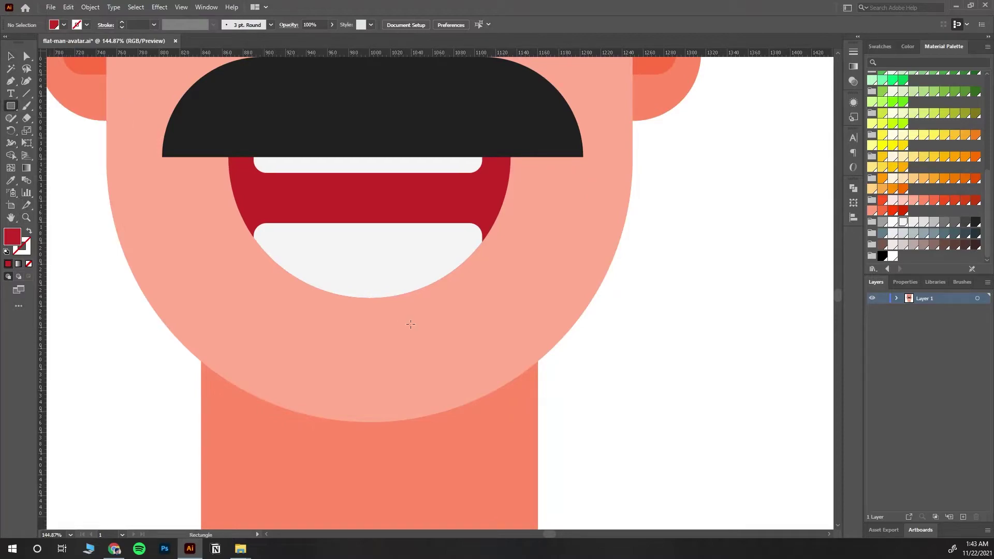
pyautogui.moveTo(273, 271); pyautogui.dragTo(477, 334)
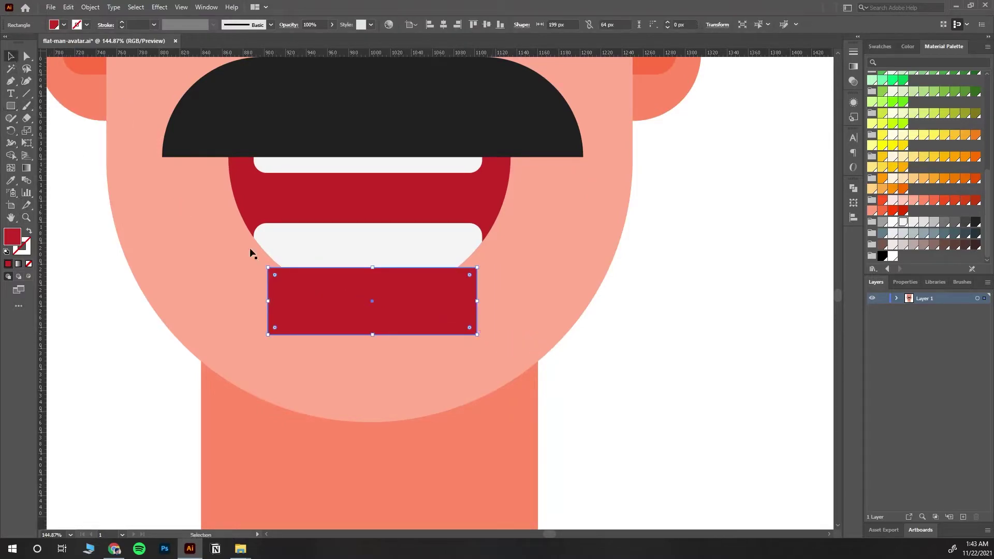
pyautogui.click(922, 223)
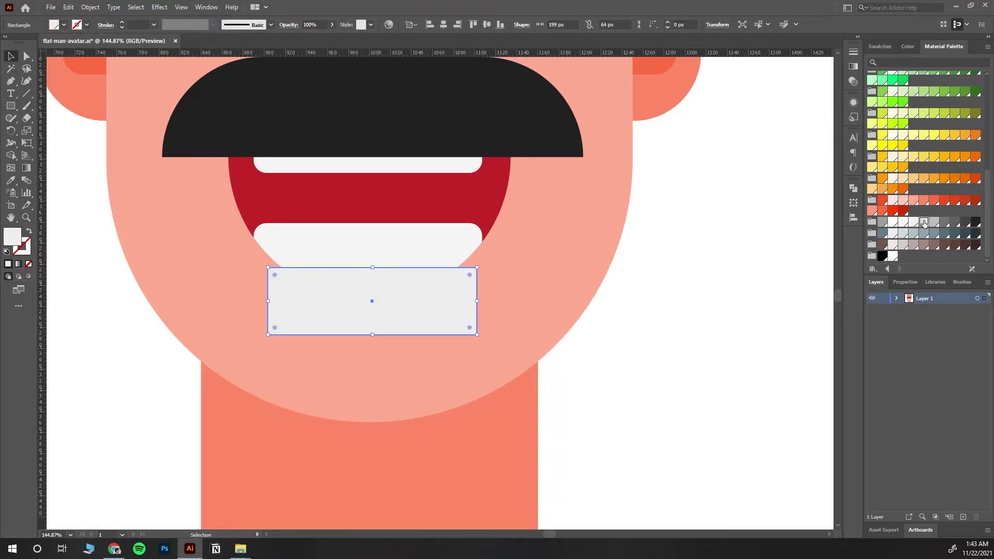
pyautogui.keyDown('shift'); pyautogui.click(395, 249); pyautogui.keyUp('shift')
pyautogui.hotkey('shift', 'm')
pyautogui.keyDown('alt'); pyautogui.click(309, 306); pyautogui.keyUp('alt')
pyautogui.press('v')
pyautogui.click(76, 209)
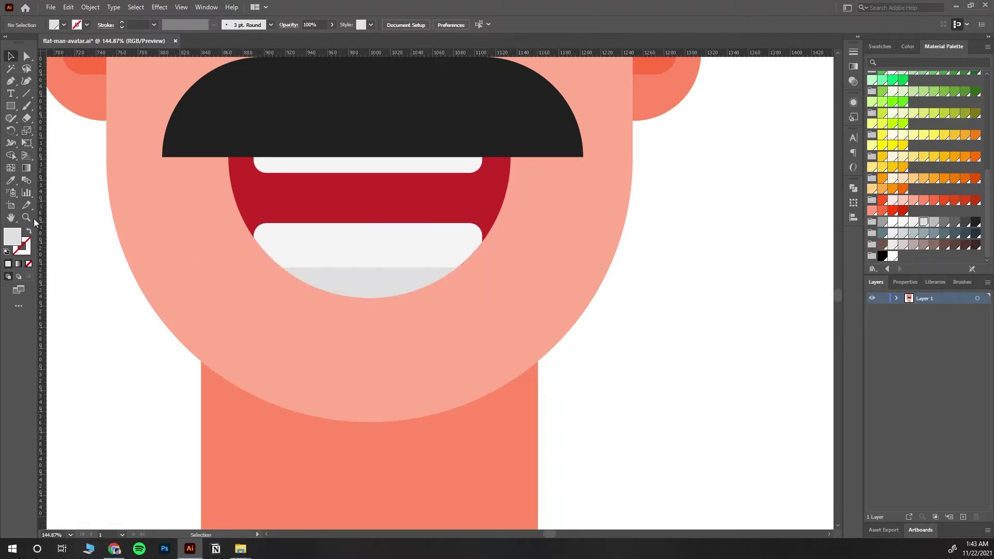
pyautogui.click(27, 217)
pyautogui.keyDown('alt'); pyautogui.click(484, 291); pyautogui.keyUp('alt')
# Step: Draw an ellipse inside the mouth and fill it dark red #890000
pyautogui.click(10, 106)
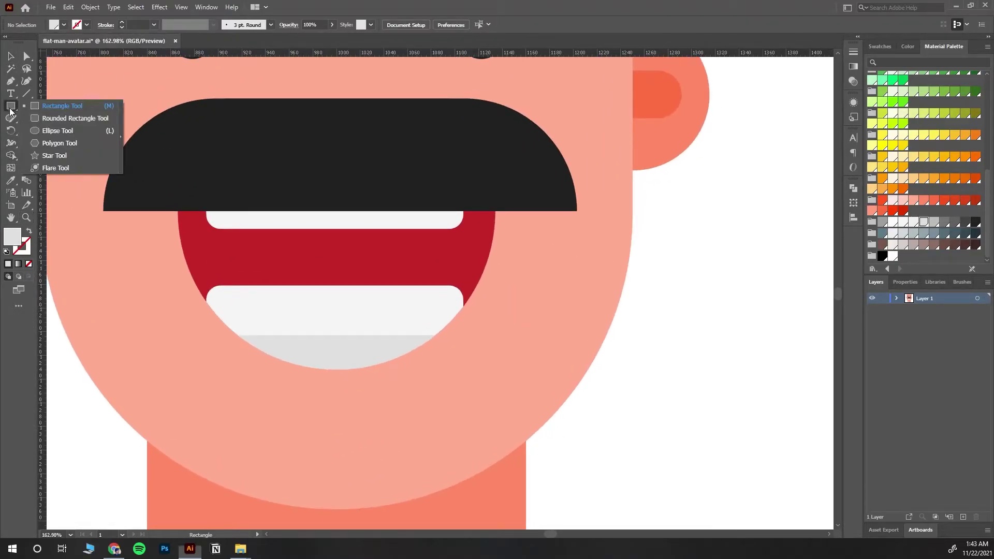
pyautogui.click(57, 131)
pyautogui.moveTo(334, 285); pyautogui.dragTo(407, 308)
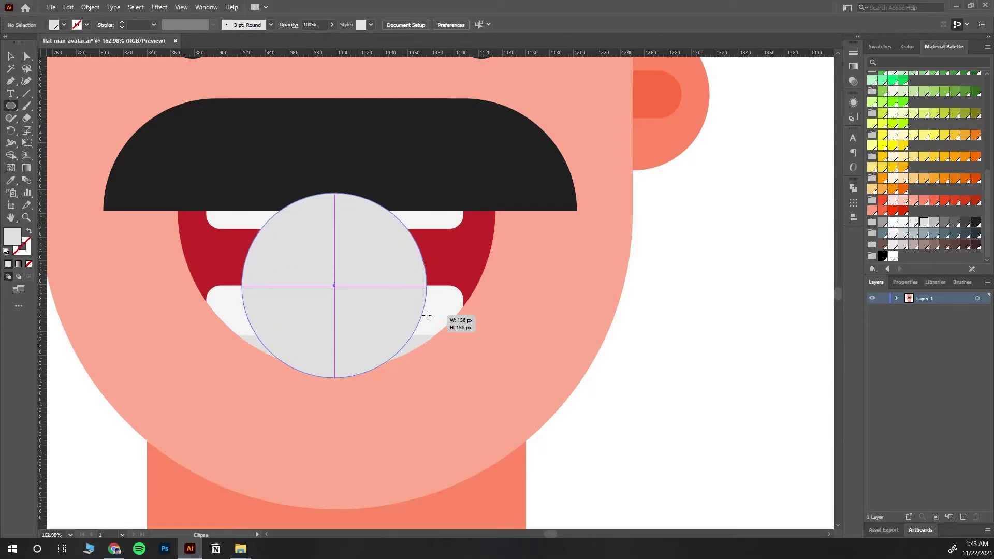
pyautogui.moveTo(407, 308); pyautogui.dragTo(424, 315)
pyautogui.scroll(5, 935, 158)
pyautogui.click(904, 86)
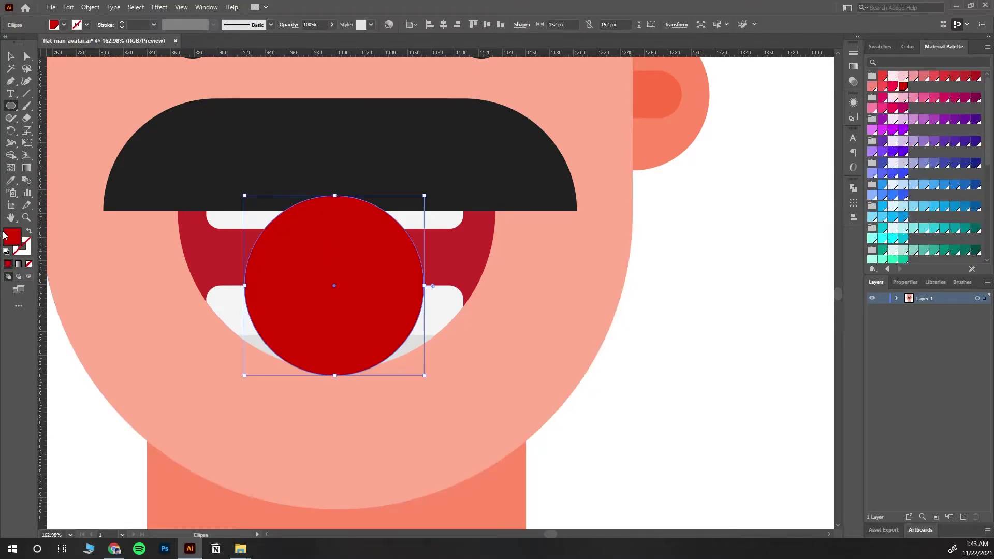
pyautogui.doubleClick(11, 237)
pyautogui.click(886, 233)
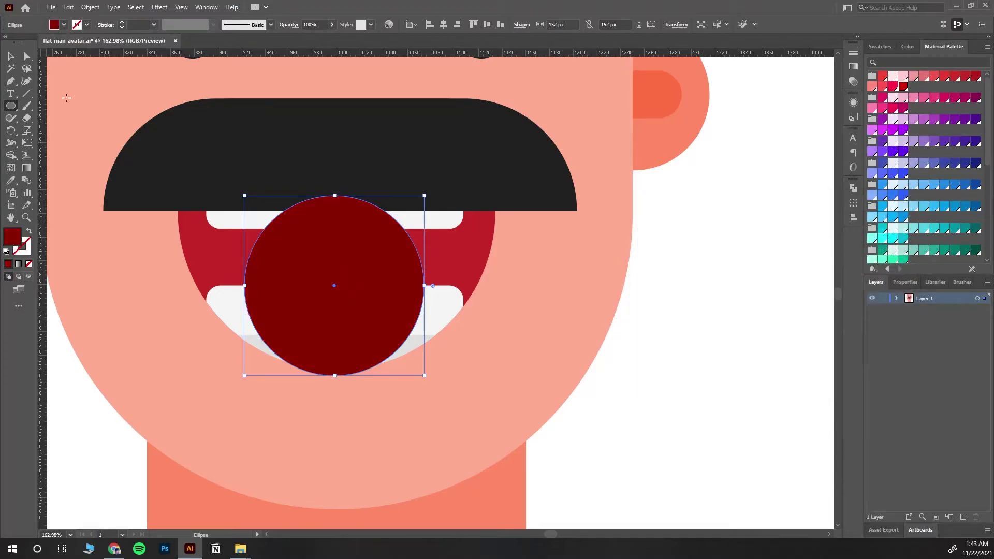
# Step: Bring the upper teeth, moustache and lower teeth in front of the dark-red circle
pyautogui.press('v')
pyautogui.click(445, 221)
pyautogui.keyDown('shift'); pyautogui.click(492, 193); pyautogui.keyUp('shift')
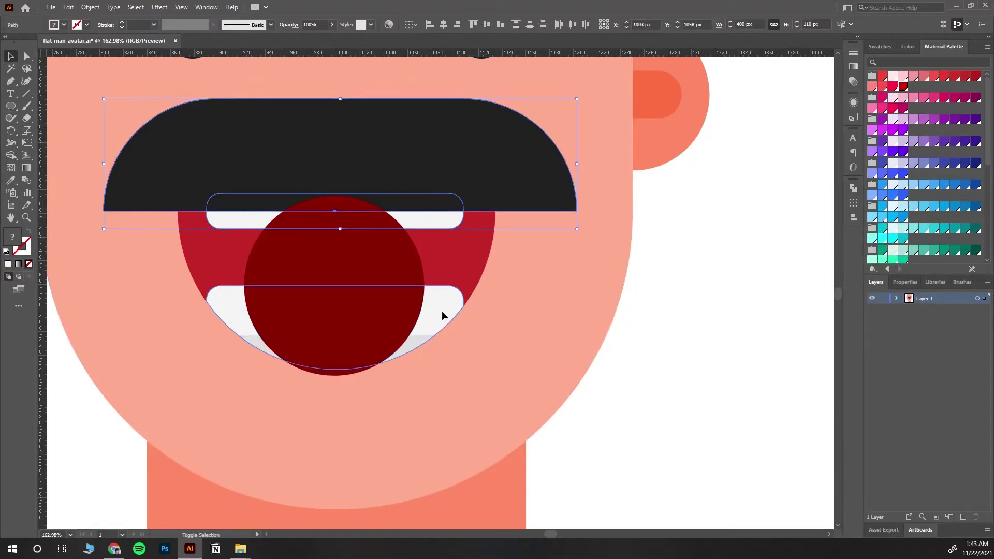
pyautogui.keyDown('shift'); pyautogui.click(425, 332); pyautogui.keyUp('shift')
pyautogui.rightClick(414, 340)
pyautogui.click(549, 288)
# Step: Reposition the dark-red circle and trim away its sliver below the mouth with Shape Builder
pyautogui.click(362, 276)
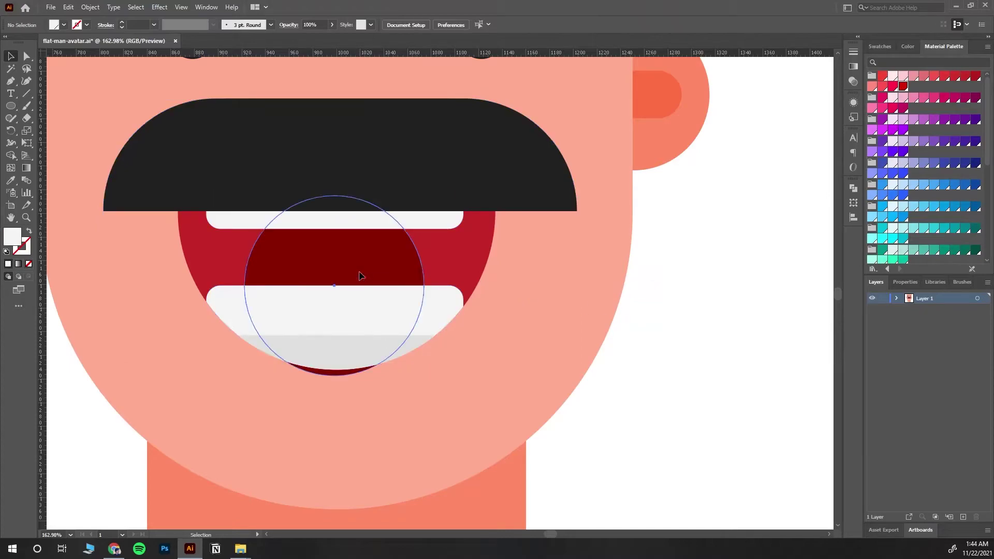
pyautogui.keyDown('shift'); pyautogui.click(451, 267); pyautogui.keyUp('shift')
pyautogui.keyDown('shift'); pyautogui.click(357, 399); pyautogui.keyUp('shift')
pyautogui.hotkey('shift', 'm')
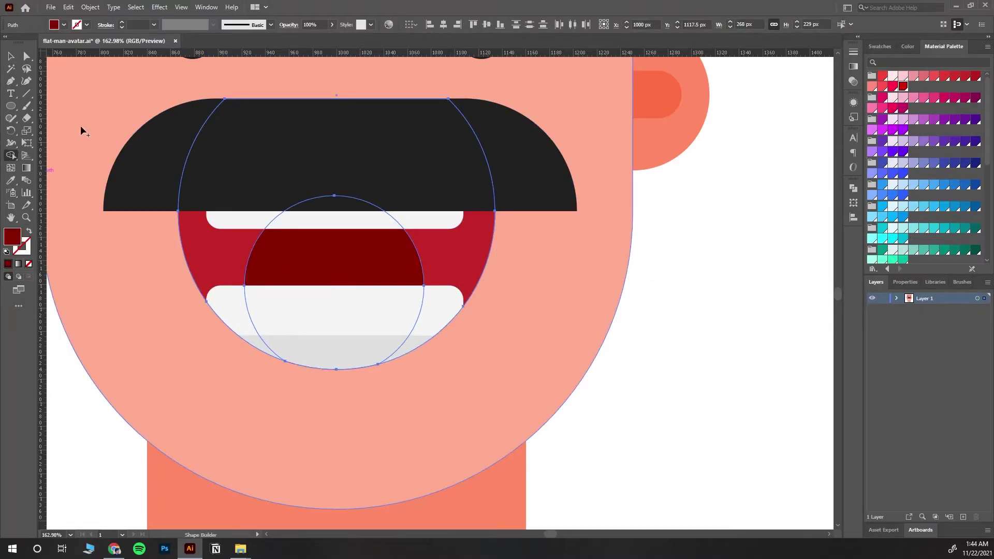
pyautogui.hotkey('ctrl', 'z')
pyautogui.hotkey('ctrl', 'z')
pyautogui.hotkey('ctrl', 'z')
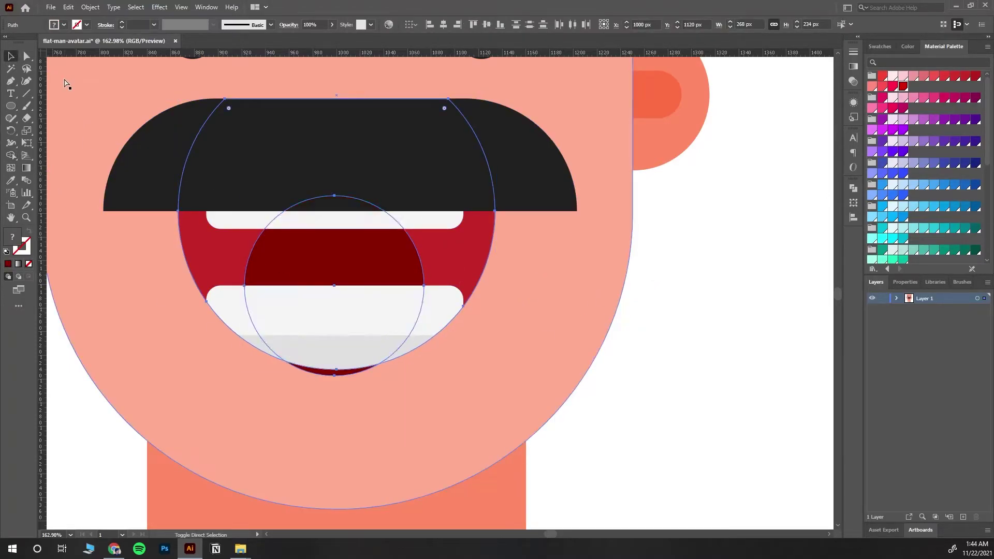
pyautogui.moveTo(362, 266); pyautogui.dragTo(366, 266)
pyautogui.keyDown('shift'); pyautogui.click(464, 266); pyautogui.keyUp('shift')
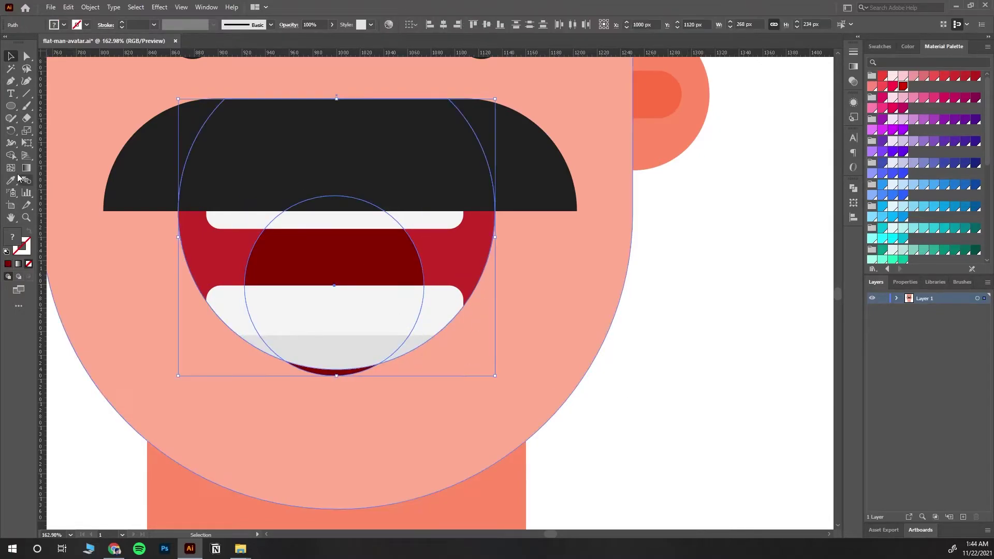
pyautogui.hotkey('shift', 'm')
pyautogui.keyDown('alt'); pyautogui.click(337, 371); pyautogui.keyUp('alt')
pyautogui.click(710, 417)
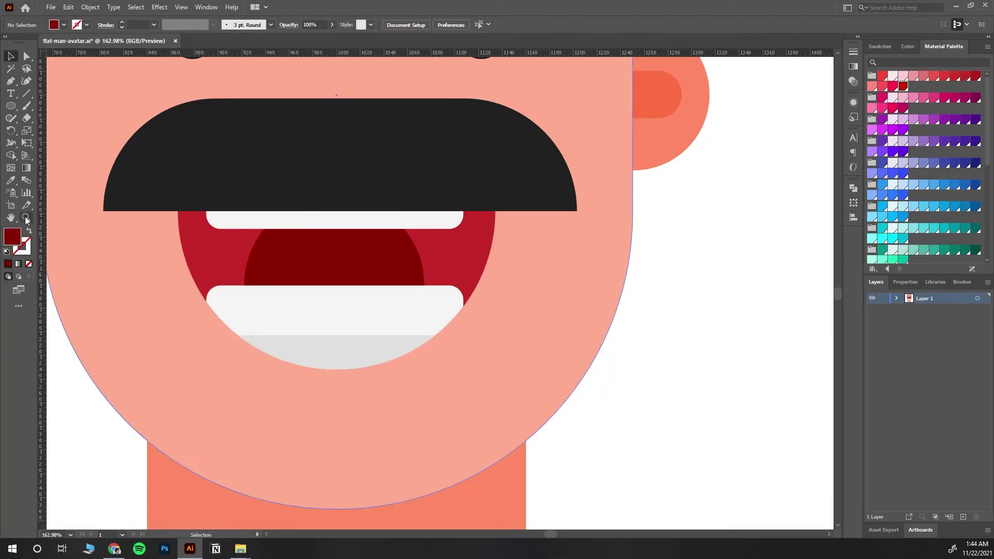
# Step: Recolour the mouth circle a darker red
pyautogui.scroll(-5, 391, 293)
pyautogui.scroll(-3, 568, 406)
pyautogui.scroll(3, 606, 372)
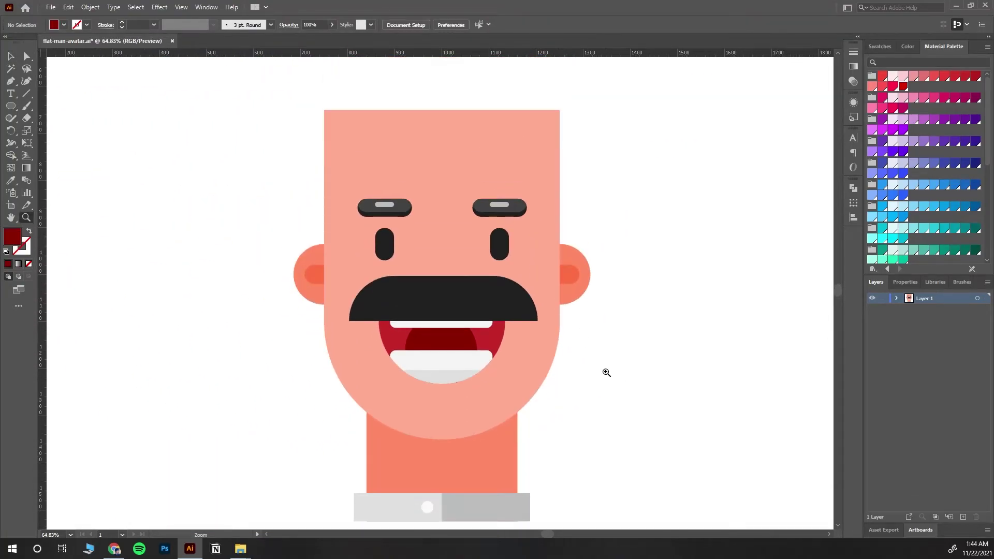
pyautogui.scroll(-2, 599, 388)
pyautogui.scroll(-1, 635, 326)
pyautogui.scroll(5, 520, 421)
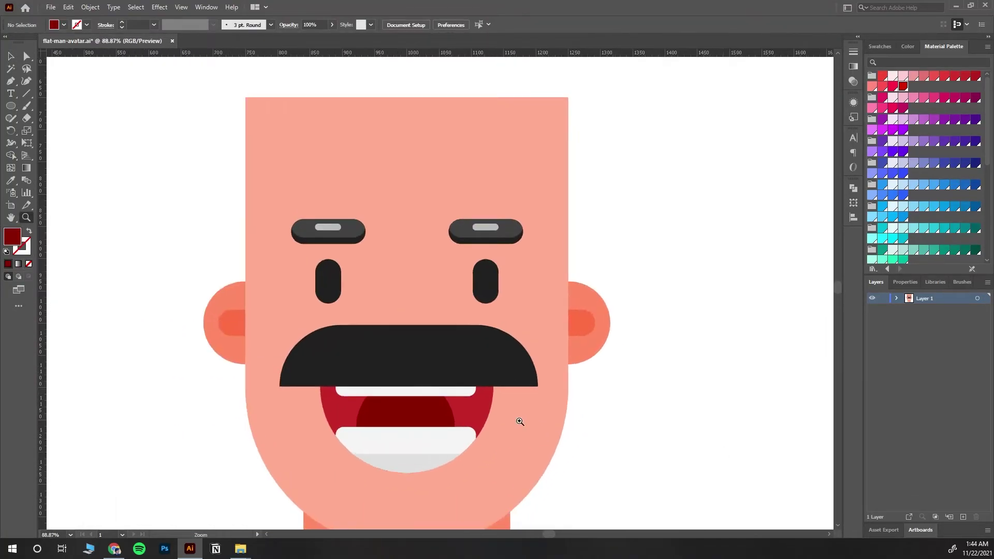
pyautogui.scroll(1, 520, 422)
pyautogui.click(368, 352)
pyautogui.doubleClick(13, 237)
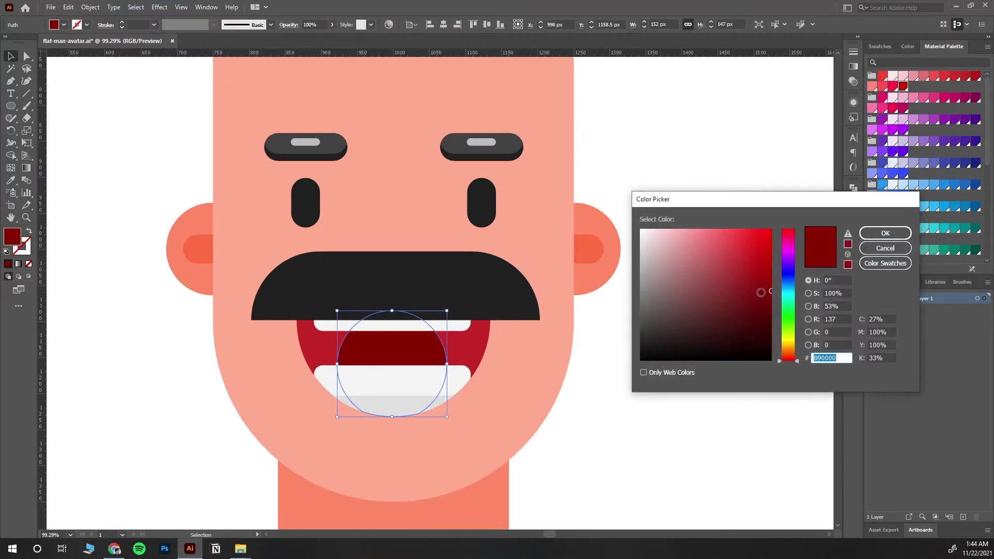
pyautogui.click(866, 237)
pyautogui.click(703, 354)
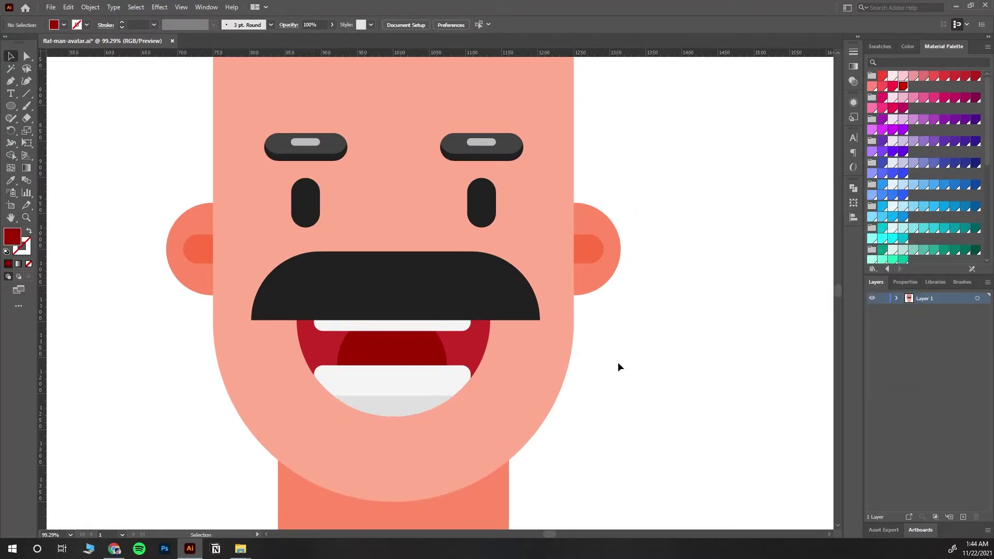
# Step: Move the dark red circle lower in the mouth and send it behind the teeth
pyautogui.moveTo(396, 354); pyautogui.dragTo(396, 378)
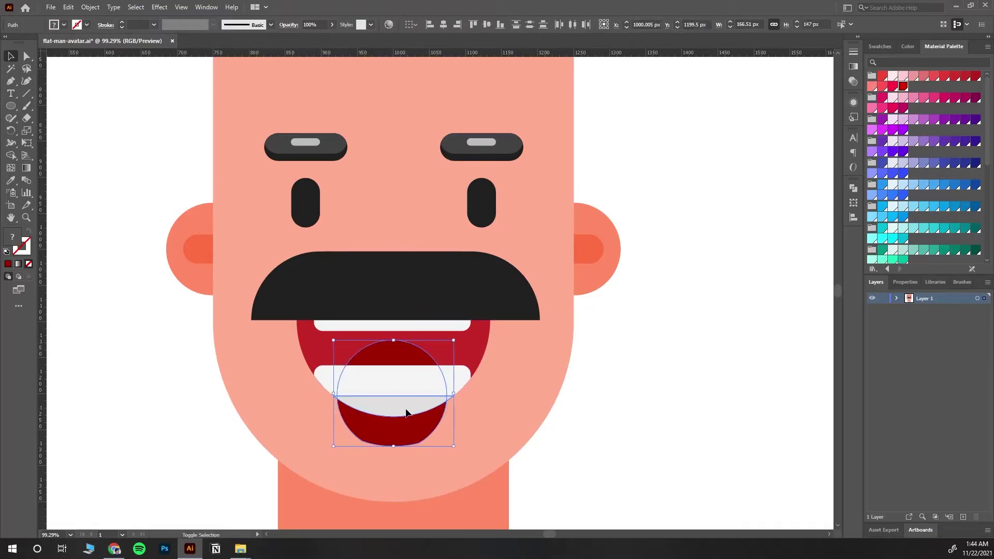
pyautogui.hotkey('ctrl', '[')
pyautogui.hotkey('ctrl', '[')
pyautogui.hotkey('ctrl', 'shift', 'a')
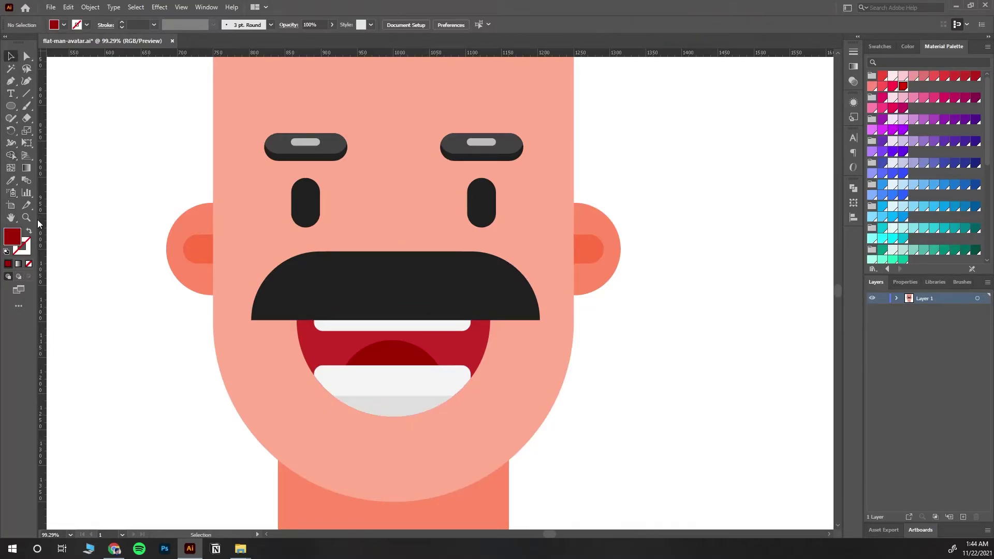
pyautogui.press('z')
pyautogui.scroll(-2, 477, 288)
pyautogui.scroll(1, 654, 373)
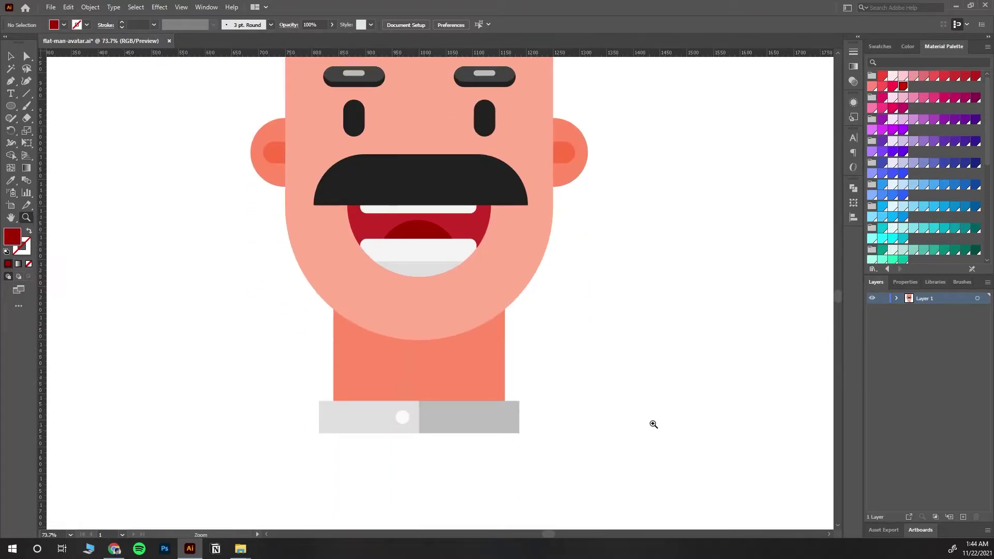
pyautogui.scroll(4, 654, 424)
pyautogui.scroll(2, 502, 328)
pyautogui.scroll(1, 523, 297)
# Step: Draw a large rectangle over the upper-left of the head for the hair
pyautogui.scroll(1, 479, 295)
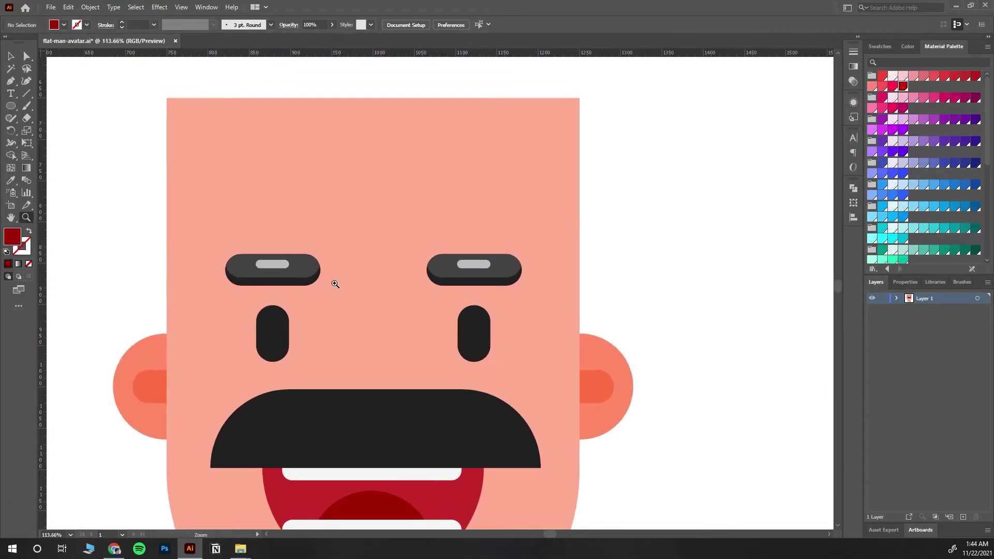
pyautogui.scroll(2, 335, 284)
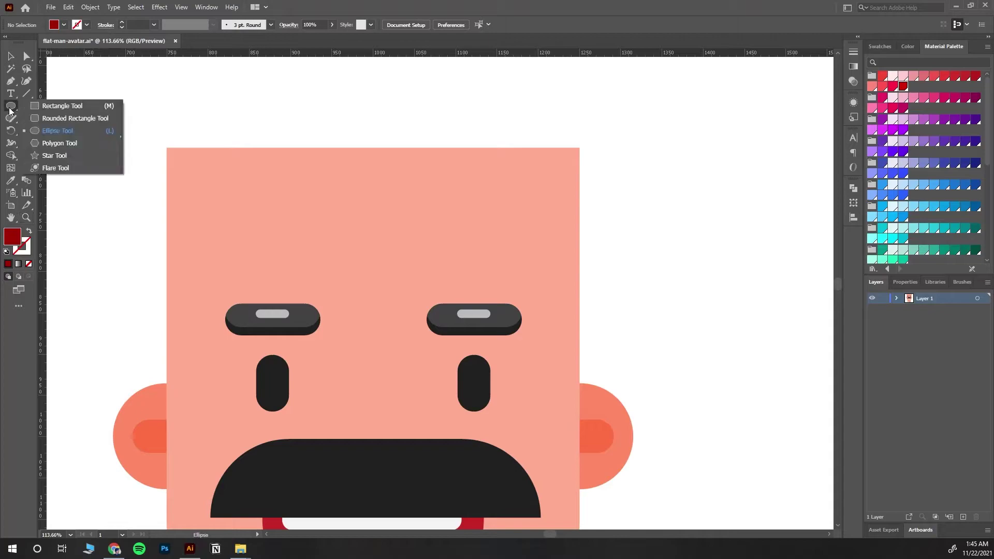
pyautogui.moveTo(10, 106); pyautogui.dragTo(35, 114)
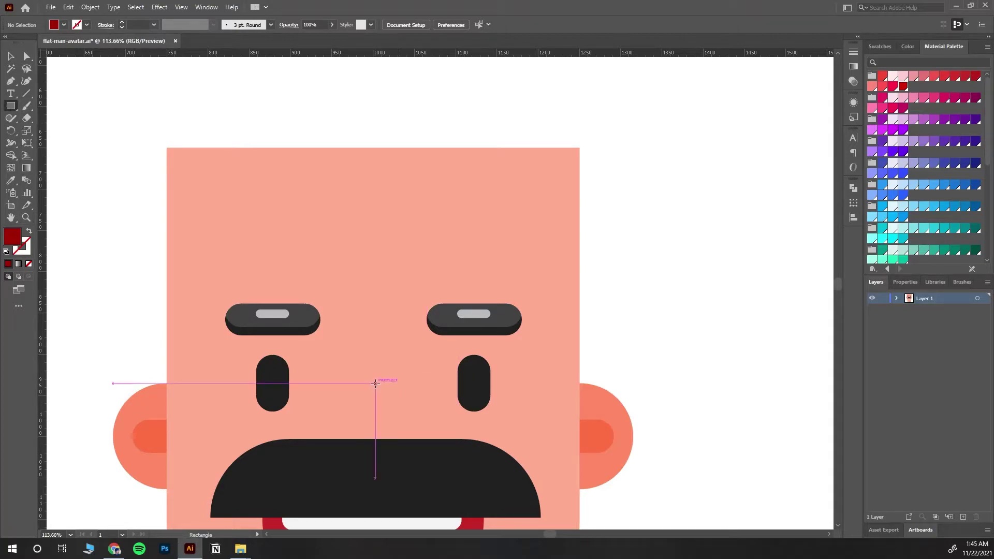
pyautogui.moveTo(375, 419)
pyautogui.mouseDown()
pyautogui.moveTo(133, 105)
pyautogui.moveTo(130, 177)
pyautogui.mouseUp()
pyautogui.scroll(-9, 212, 237)
pyautogui.scroll(2, 74, 131)
# Step: Lower the face's top edge and send the red rectangle behind the face
pyautogui.press('v')
pyautogui.click(450, 209)
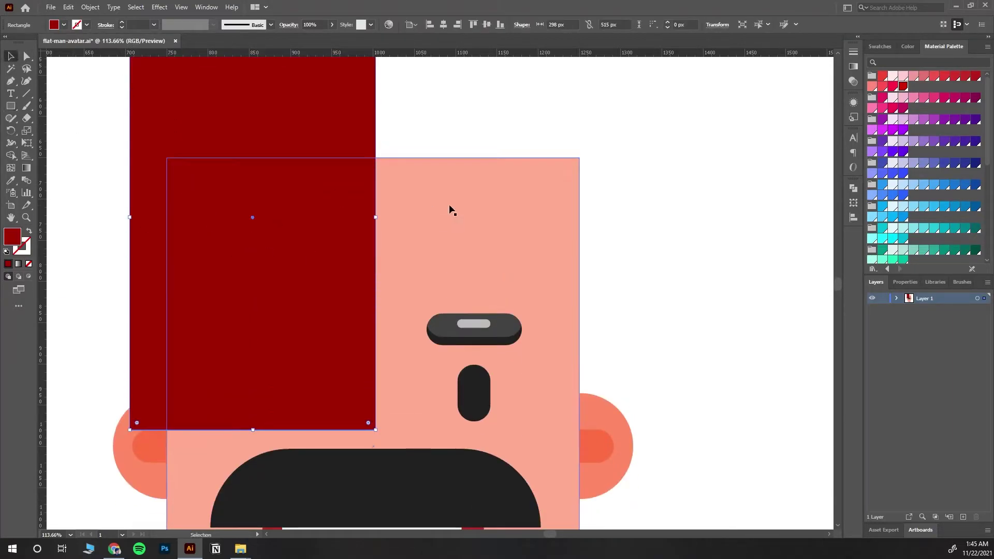
pyautogui.moveTo(373, 158); pyautogui.dragTo(372, 224)
pyautogui.scroll(-2, 430, 324)
pyautogui.rightClick(220, 137)
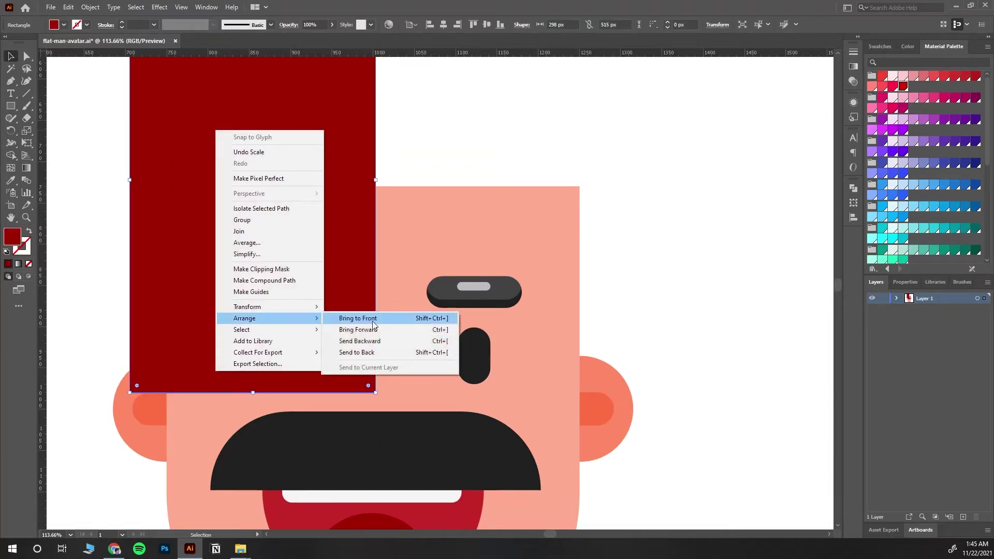
pyautogui.click(368, 351)
# Step: Send the left ear circle to the back
pyautogui.scroll(1, 277, 269)
pyautogui.scroll(-2, 277, 269)
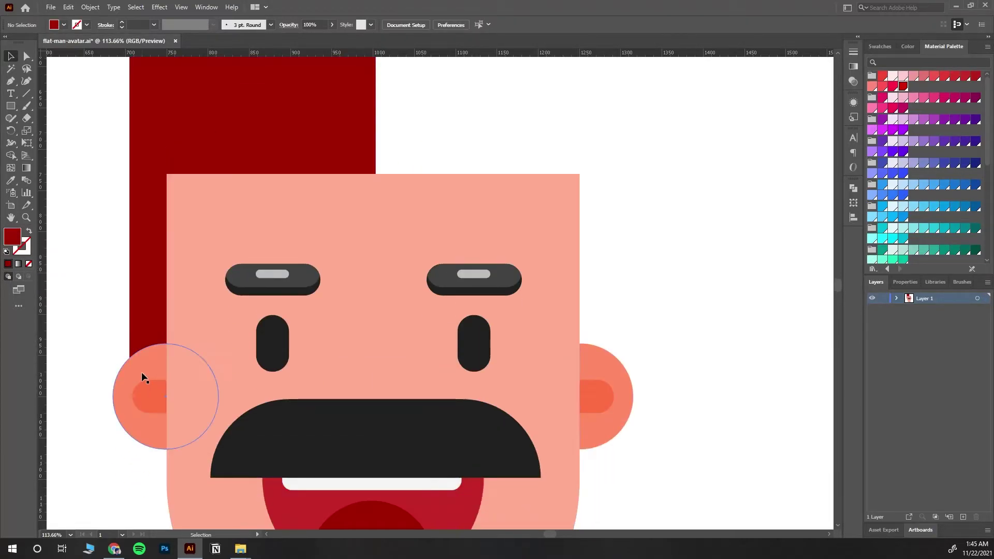
pyautogui.click(148, 400)
pyautogui.rightClick(149, 400)
pyautogui.click(299, 381)
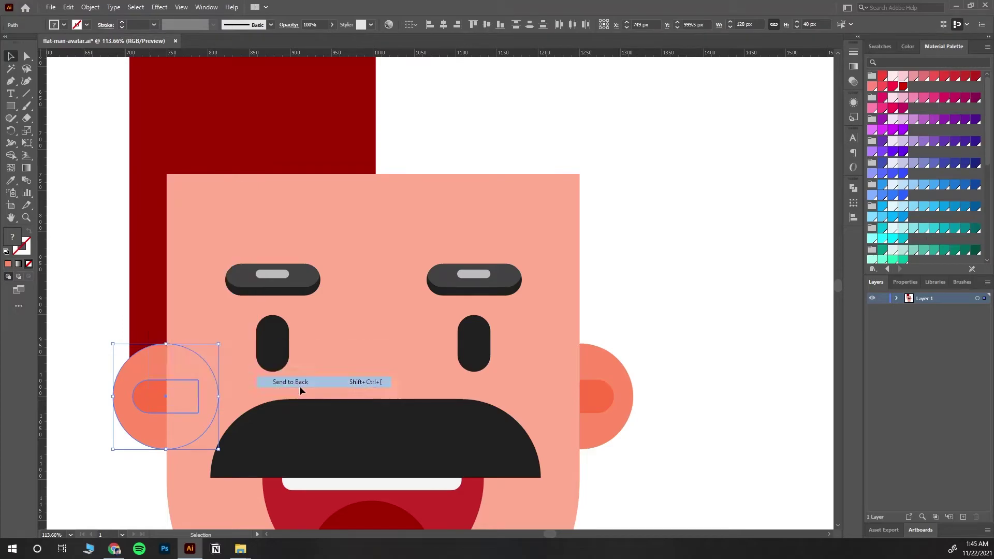
# Step: Round the red rectangle's bottom-left corner
pyautogui.click(652, 289)
pyautogui.click(139, 370)
pyautogui.press('a')
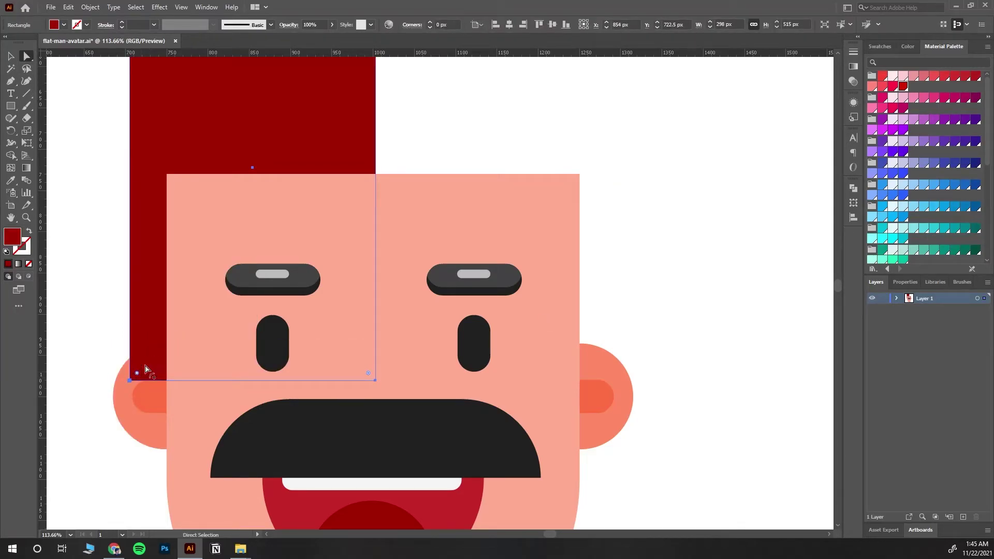
pyautogui.moveTo(145, 369); pyautogui.dragTo(223, 329)
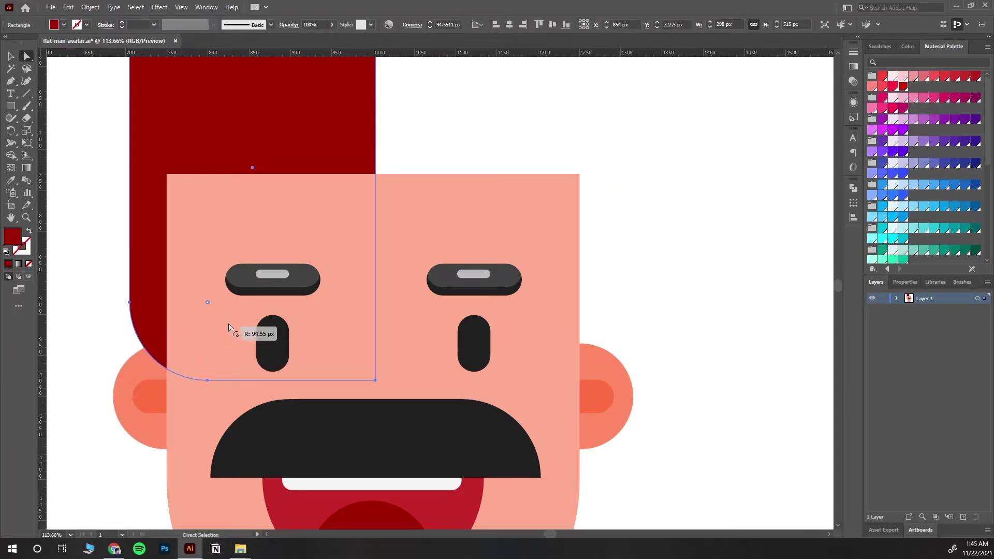
pyautogui.hotkey('ctrl', 'shift', 'a')
# Step: Round the red rectangle's top-left corner
pyautogui.scroll(5, 233, 362)
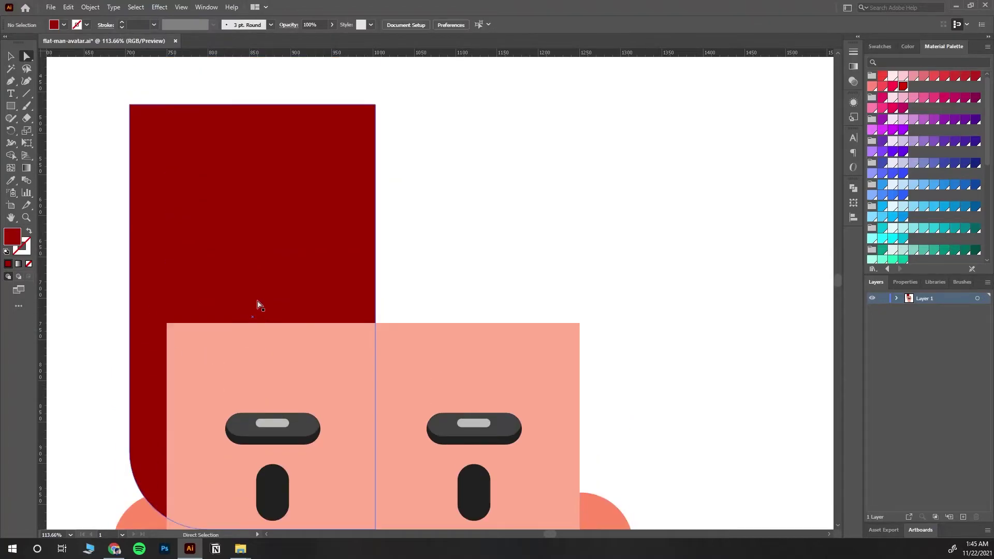
pyautogui.press('z')
pyautogui.keyDown('alt'); pyautogui.click(261, 216); pyautogui.keyUp('alt')
pyautogui.keyDown('alt'); pyautogui.click(427, 256); pyautogui.keyUp('alt')
pyautogui.scroll(2, 426, 256)
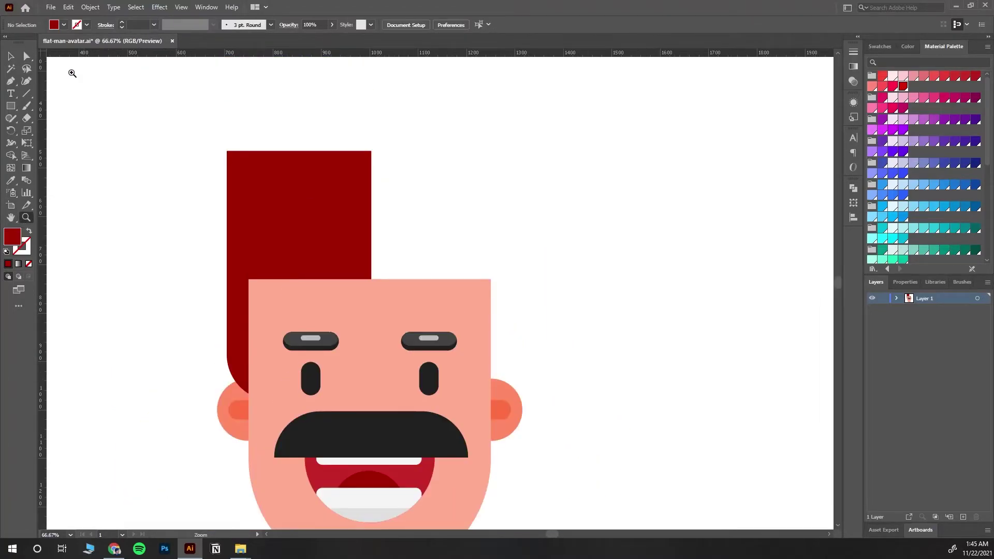
pyautogui.press('a')
pyautogui.click(333, 237)
pyautogui.moveTo(235, 161); pyautogui.dragTo(302, 231)
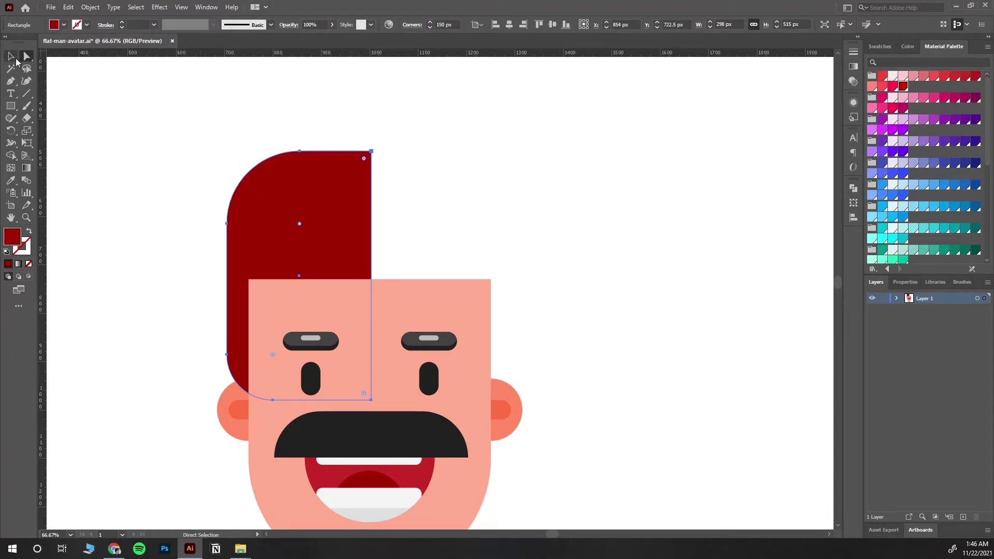
# Step: Fill the hair shape dark grey from the swatches
pyautogui.click(12, 57)
pyautogui.click(77, 281)
pyautogui.moveTo(408, 340); pyautogui.dragTo(420, 339)
pyautogui.click(222, 155)
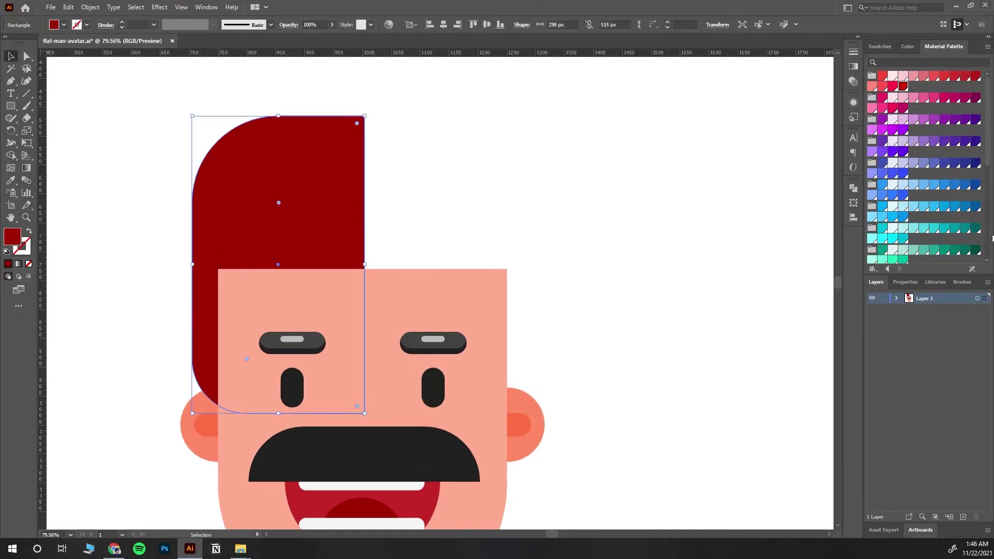
pyautogui.scroll(-5, 924, 166)
pyautogui.click(975, 222)
# Step: Round the face's top-left corner with its corner widget
pyautogui.click(91, 142)
pyautogui.scroll(-3, 477, 381)
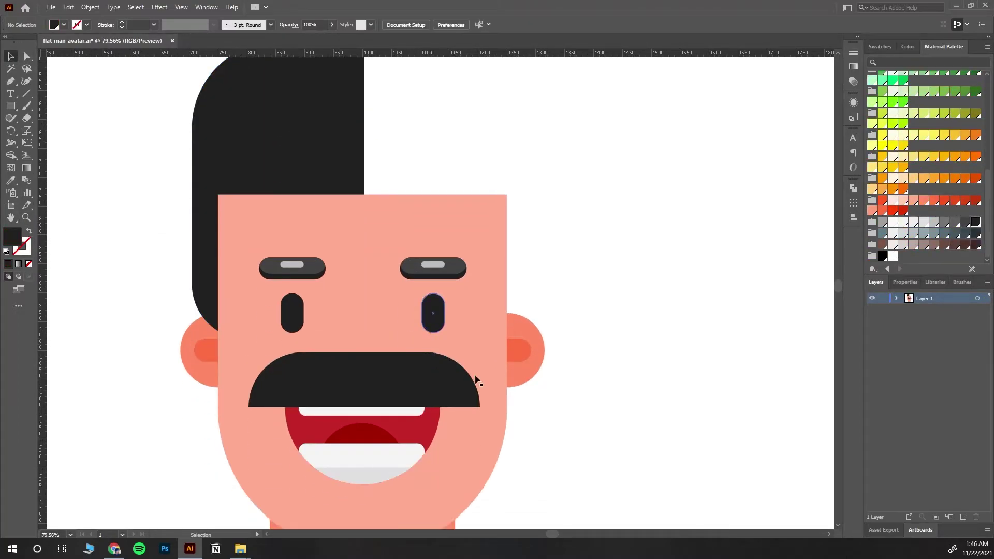
pyautogui.scroll(2, 194, 261)
pyautogui.scroll(4, 304, 317)
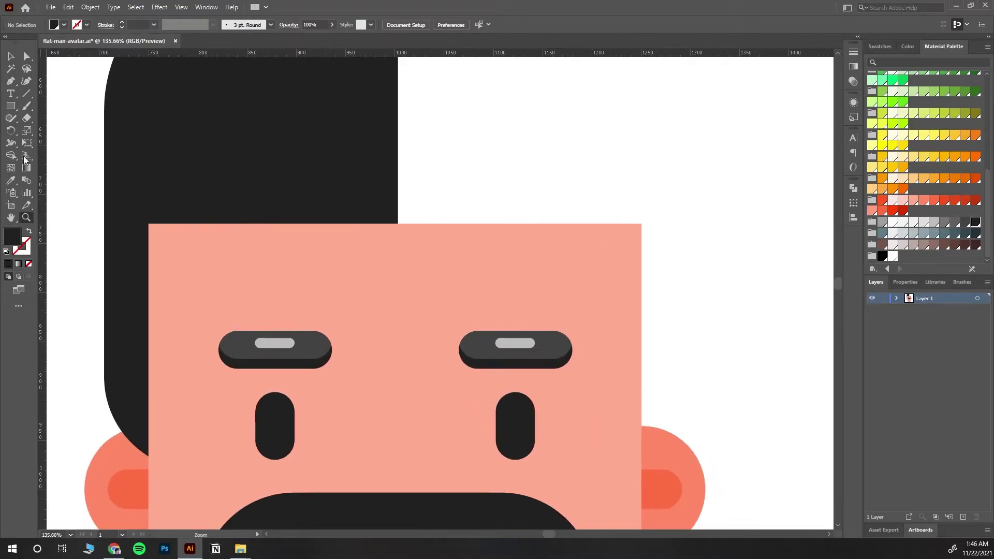
pyautogui.press('a')
pyautogui.click(150, 225)
pyautogui.moveTo(156, 231); pyautogui.dragTo(192, 268)
pyautogui.click(518, 155)
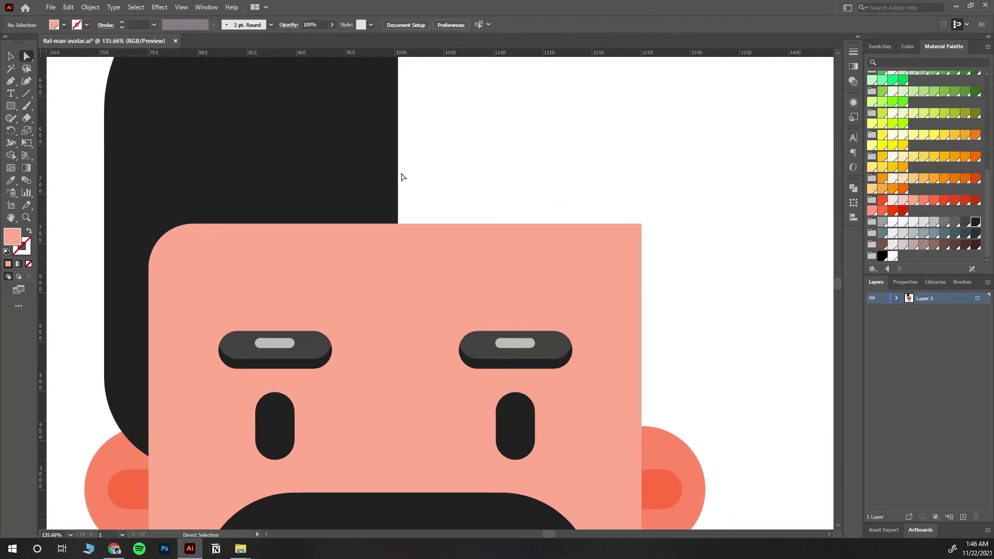
# Step: Check the hair shape and zoom out to view the whole head
pyautogui.scroll(2, 193, 259)
pyautogui.press('p')
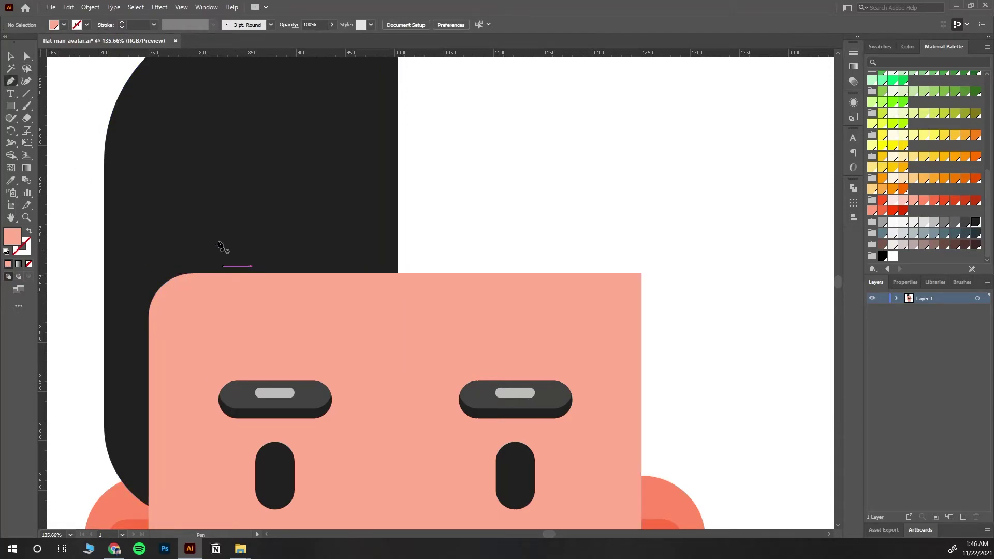
pyautogui.click(366, 216)
pyautogui.scroll(2, 373, 339)
pyautogui.scroll(-3, 374, 343)
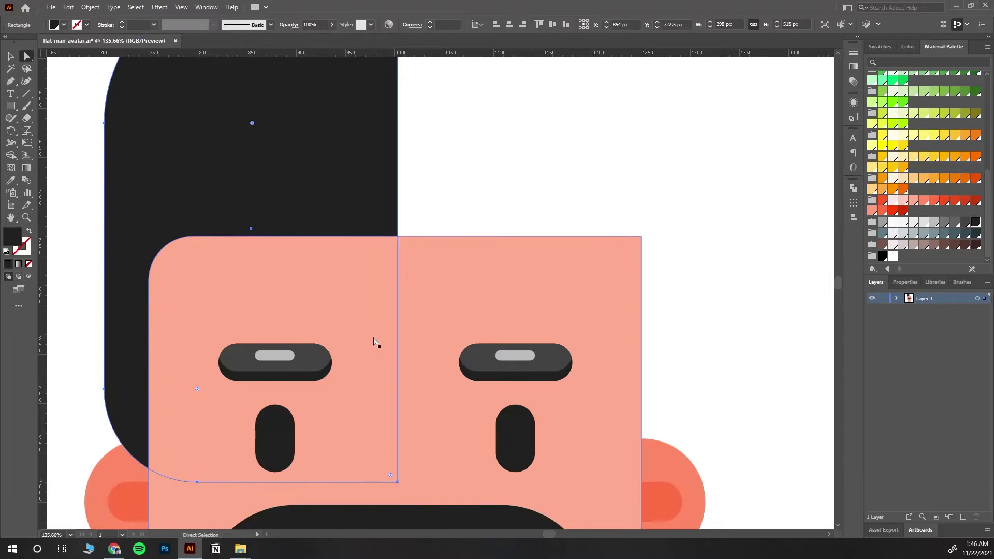
pyautogui.click(464, 224)
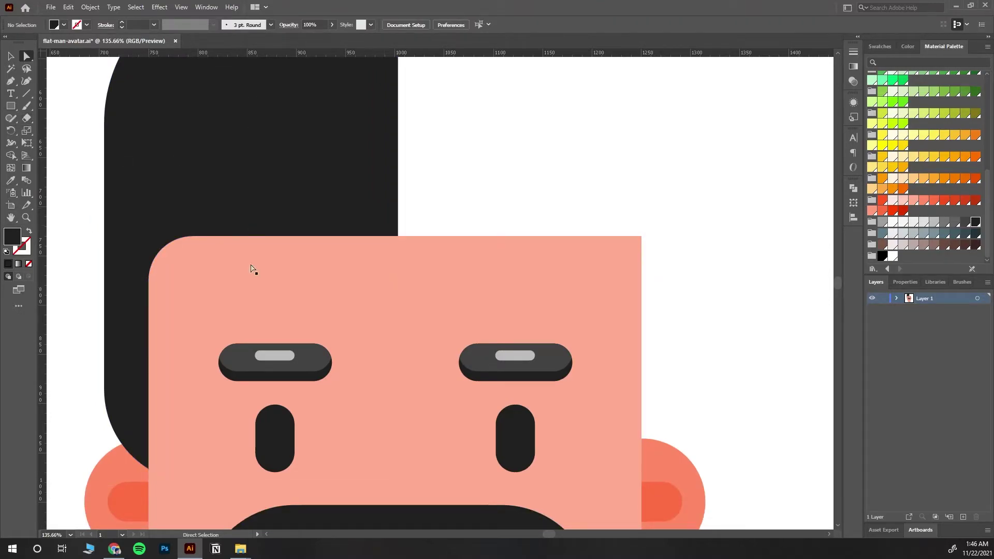
pyautogui.scroll(-1, 251, 268)
pyautogui.press('z')
pyautogui.keyDown('alt'); pyautogui.click(359, 268); pyautogui.keyUp('alt')
pyautogui.keyDown('alt'); pyautogui.click(514, 364); pyautogui.keyUp('alt')
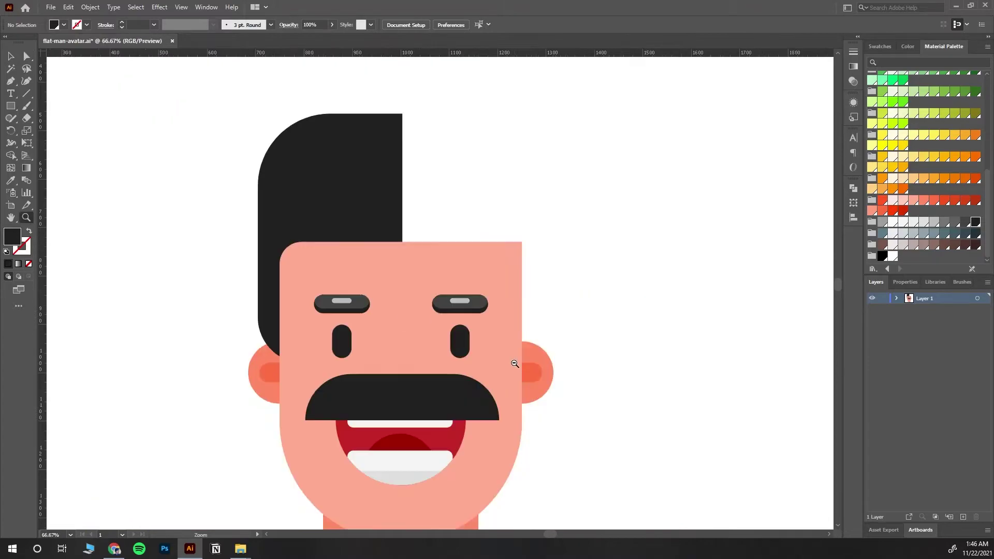
pyautogui.click(545, 320)
pyautogui.keyDown('alt'); pyautogui.click(230, 233); pyautogui.keyUp('alt')
# Step: Widen the hair rightward past the left eye
pyautogui.press('v')
pyautogui.click(410, 225)
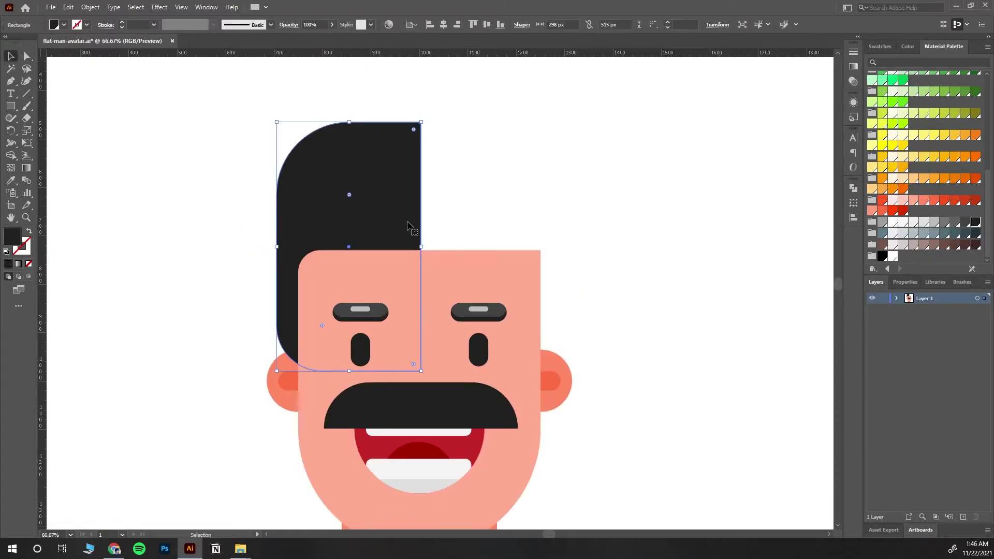
pyautogui.moveTo(421, 247); pyautogui.dragTo(480, 250)
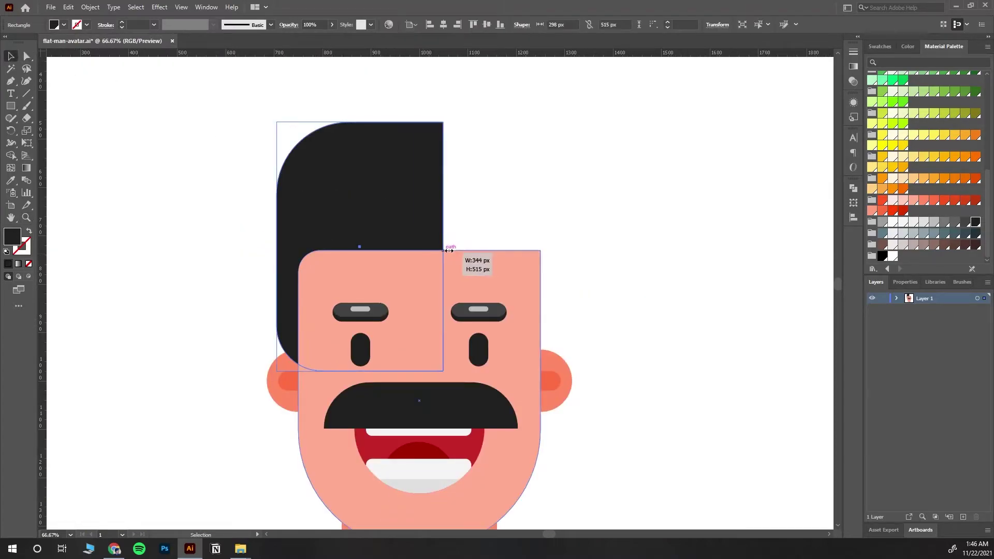
pyautogui.click(661, 253)
pyautogui.press('z')
pyautogui.click(666, 374)
pyautogui.scroll(2, 665, 374)
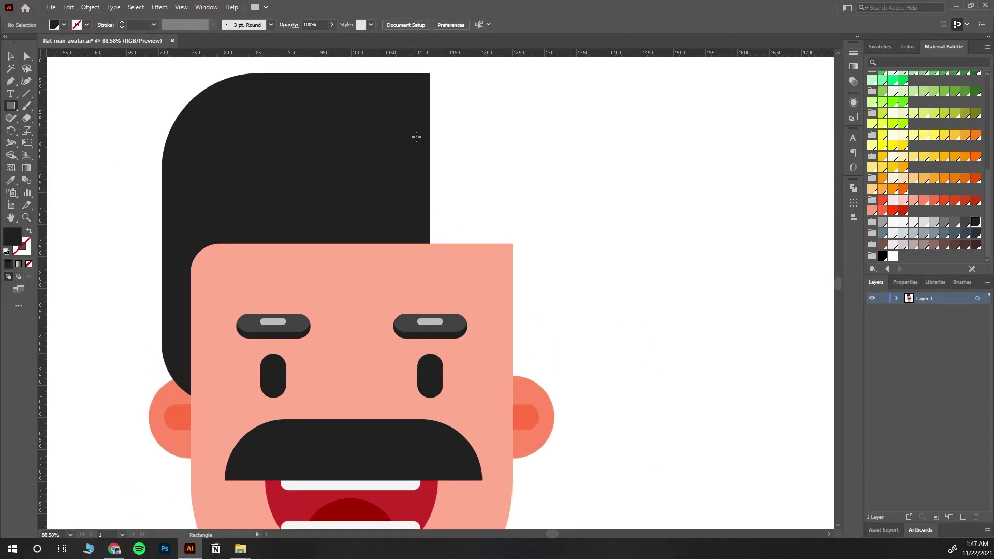
# Step: Draw a rectangle for the right-side hair behind the face
pyautogui.moveTo(407, 137)
pyautogui.mouseDown()
pyautogui.moveTo(525, 397)
pyautogui.moveTo(546, 398)
pyautogui.mouseUp()
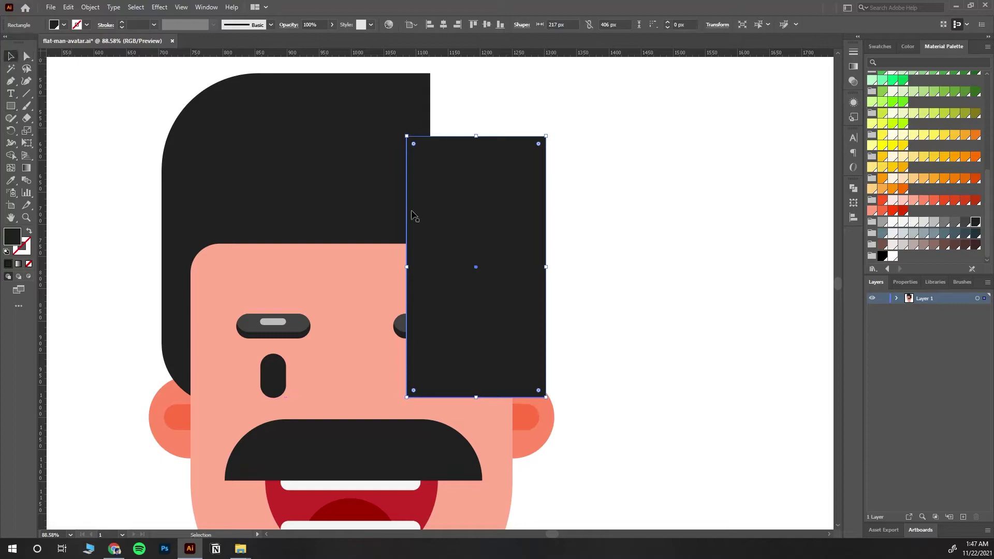
pyautogui.rightClick(521, 220)
pyautogui.click(668, 445)
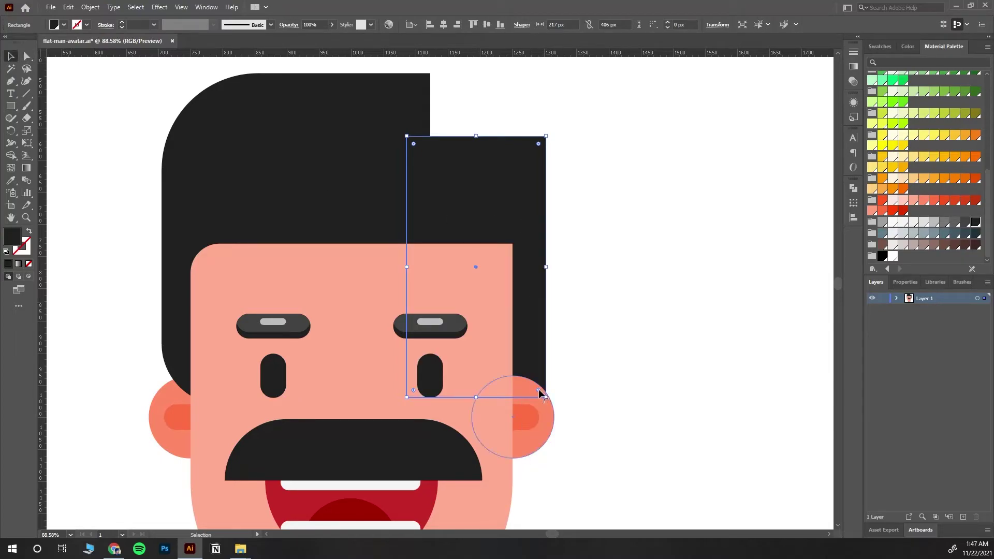
pyautogui.moveTo(539, 389); pyautogui.dragTo(489, 356)
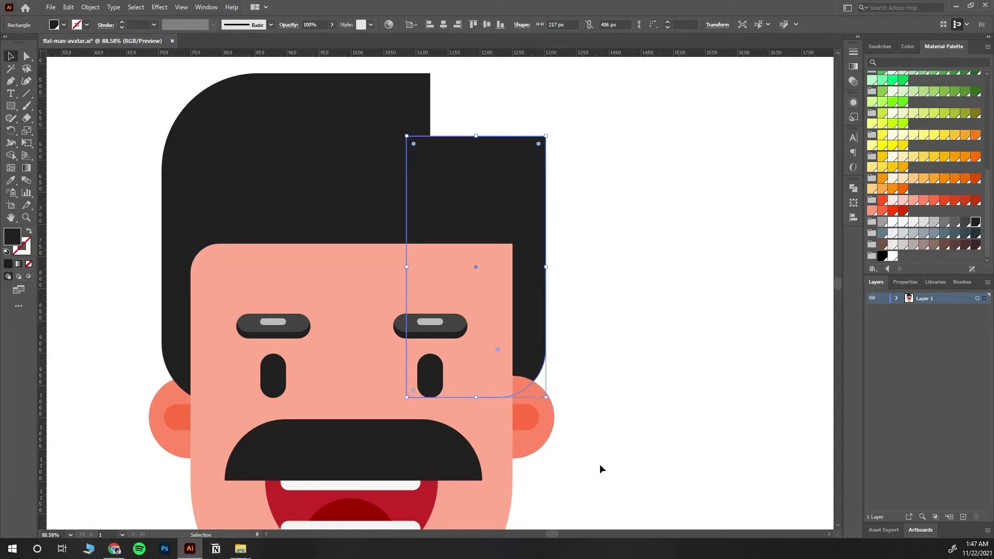
# Step: Send the right ear behind the hair
pyautogui.click(528, 416)
pyautogui.rightClick(527, 428)
pyautogui.click(673, 393)
pyautogui.click(639, 356)
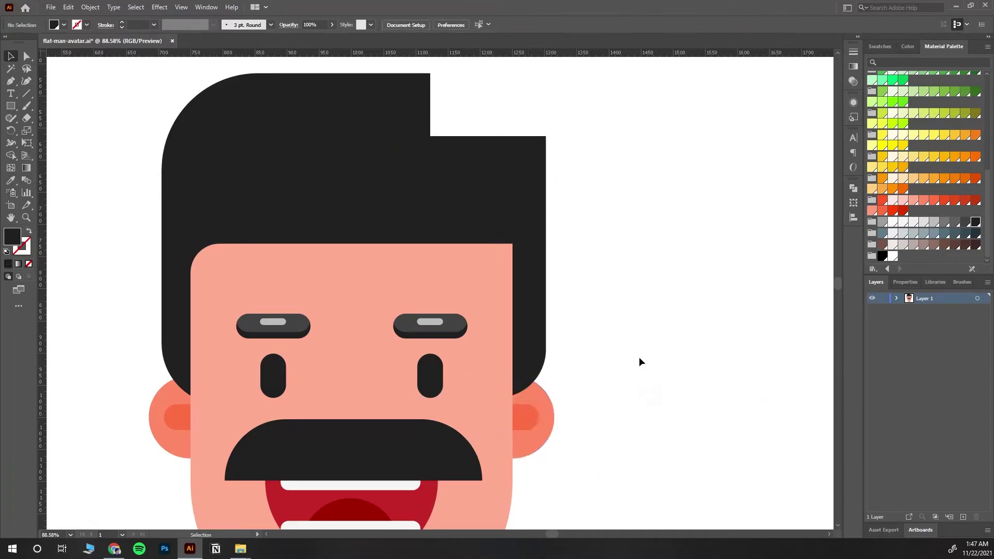
# Step: Fill the right hair block near-black and round its top-right corner
pyautogui.click(533, 213)
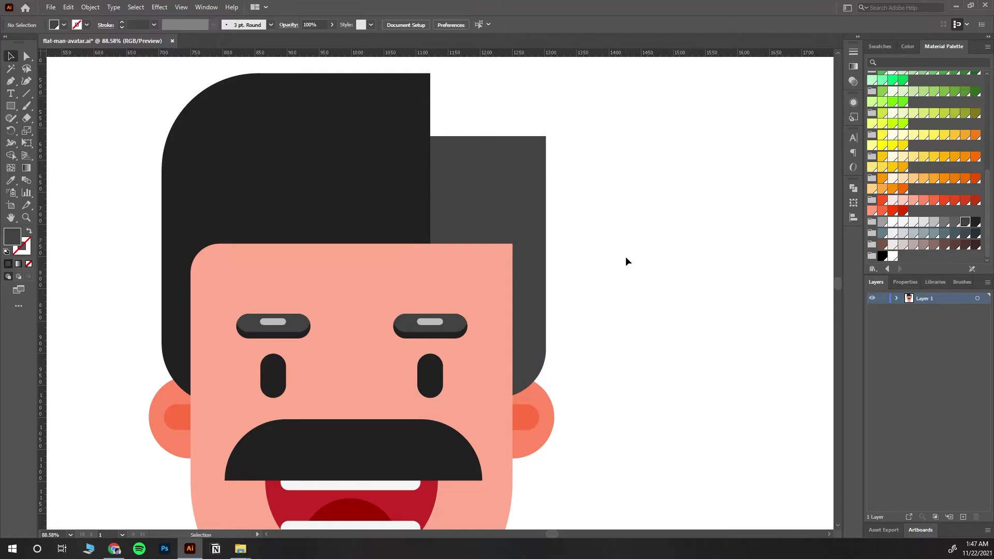
pyautogui.click(976, 222)
pyautogui.press('a')
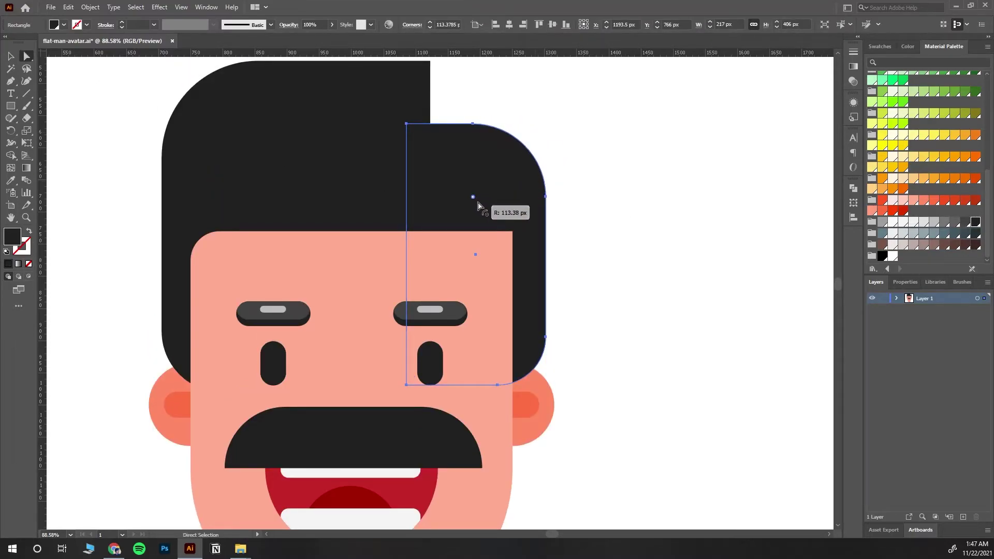
pyautogui.moveTo(538, 133); pyautogui.dragTo(460, 215)
pyautogui.click(500, 250)
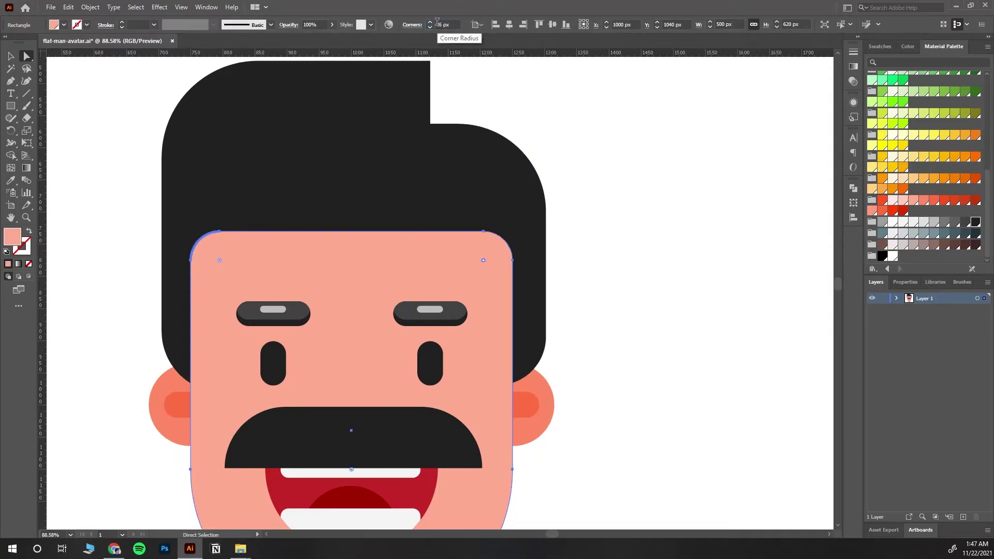
# Step: Zoom in on the face and hair, then select both hair shapes together
pyautogui.click(613, 234)
pyautogui.hotkey('ctrl', '-')
pyautogui.press('z')
pyautogui.keyDown('alt'); pyautogui.click(399, 200); pyautogui.keyUp('alt')
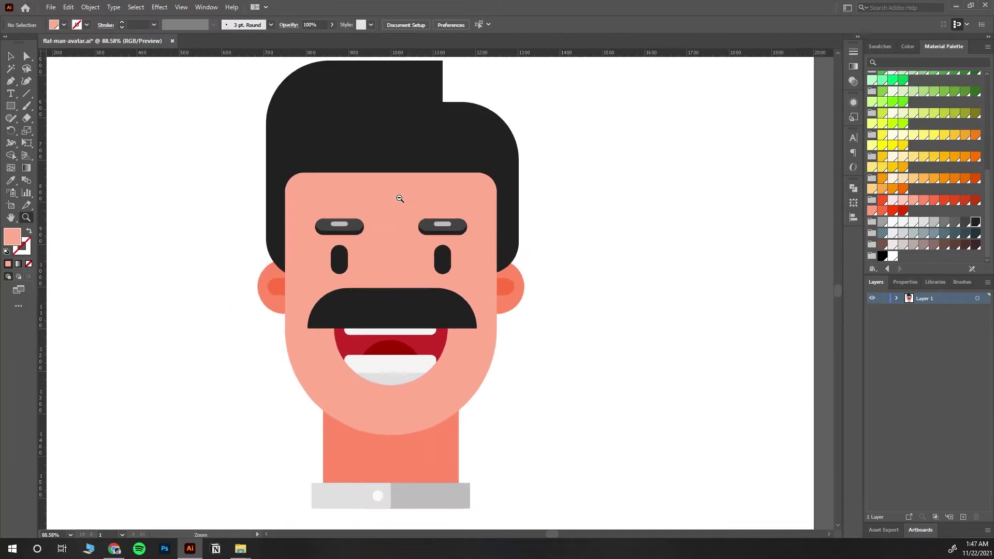
pyautogui.moveTo(469, 231); pyautogui.dragTo(434, 336)
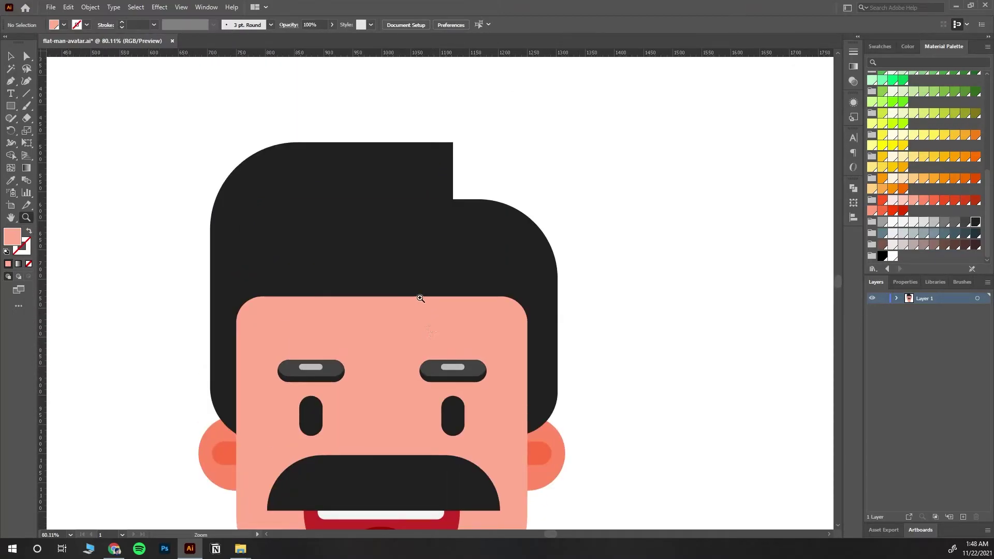
pyautogui.click(13, 58)
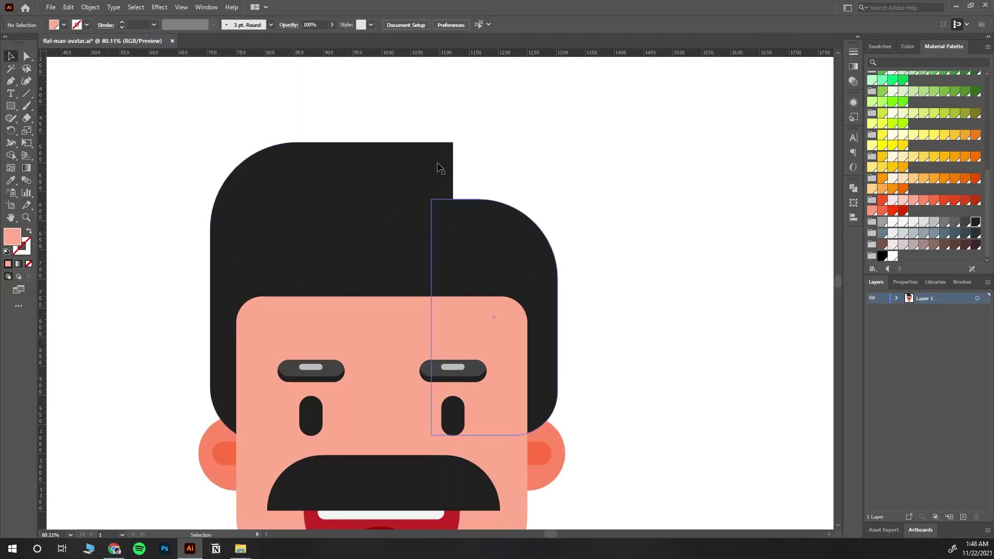
pyautogui.moveTo(204, 117); pyautogui.dragTo(475, 196)
# Step: Unite the two hair shapes into a single path with Pathfinder
pyautogui.click(853, 188)
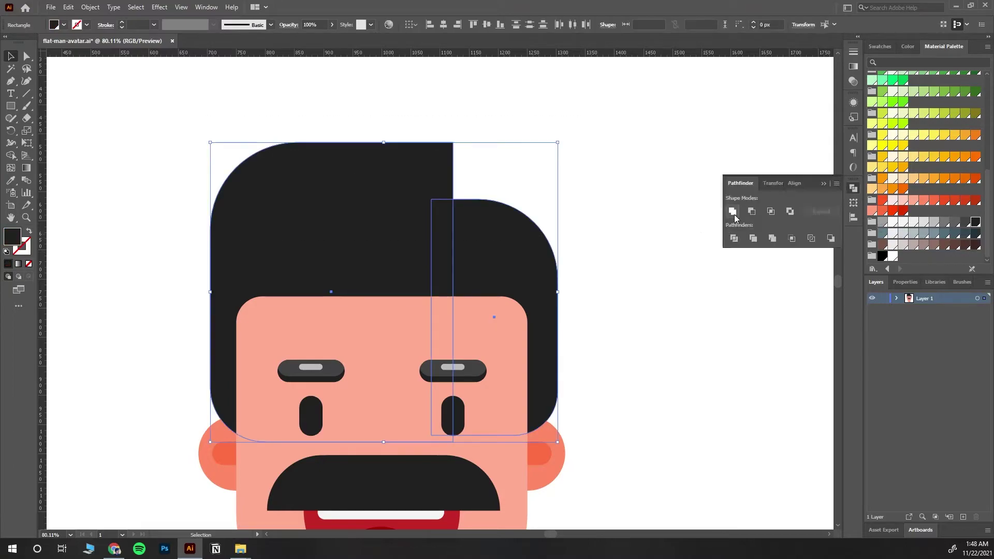
pyautogui.hotkey('ctrl', 'shift', 'a')
pyautogui.click(454, 198)
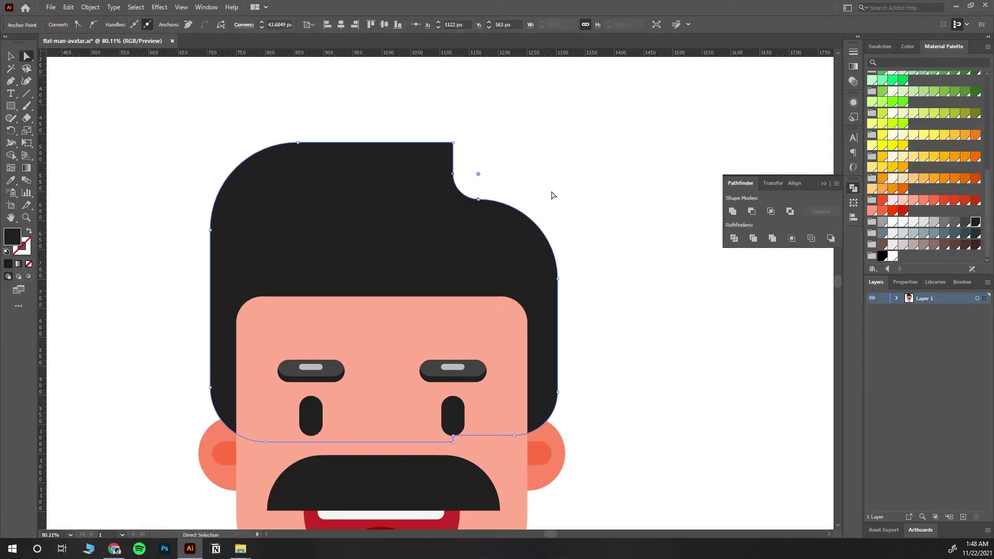
pyautogui.hotkey('ctrl', 'shift', 'a')
pyautogui.click(853, 188)
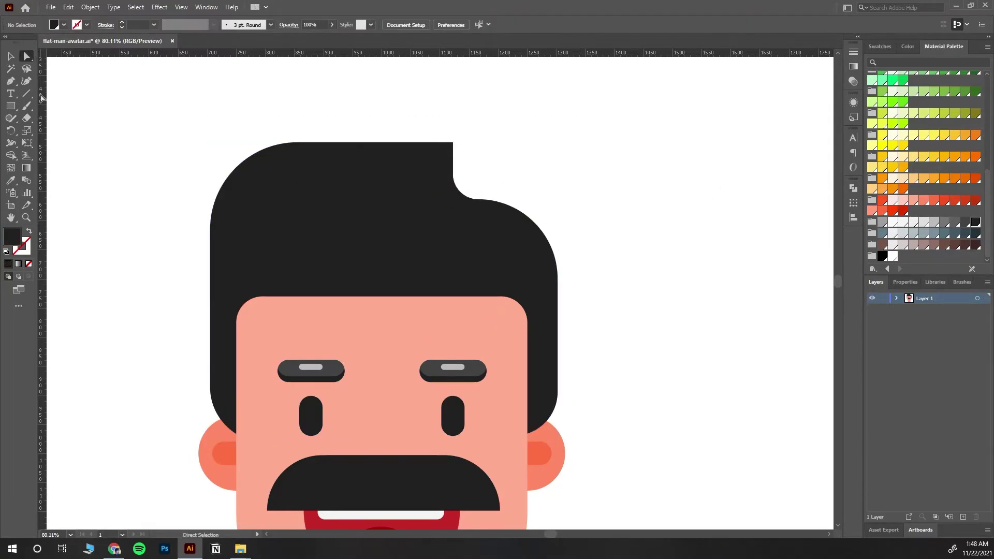
pyautogui.keyDown('alt'); pyautogui.click(408, 431); pyautogui.keyUp('alt')
pyautogui.hotkey('ctrl', 'z')
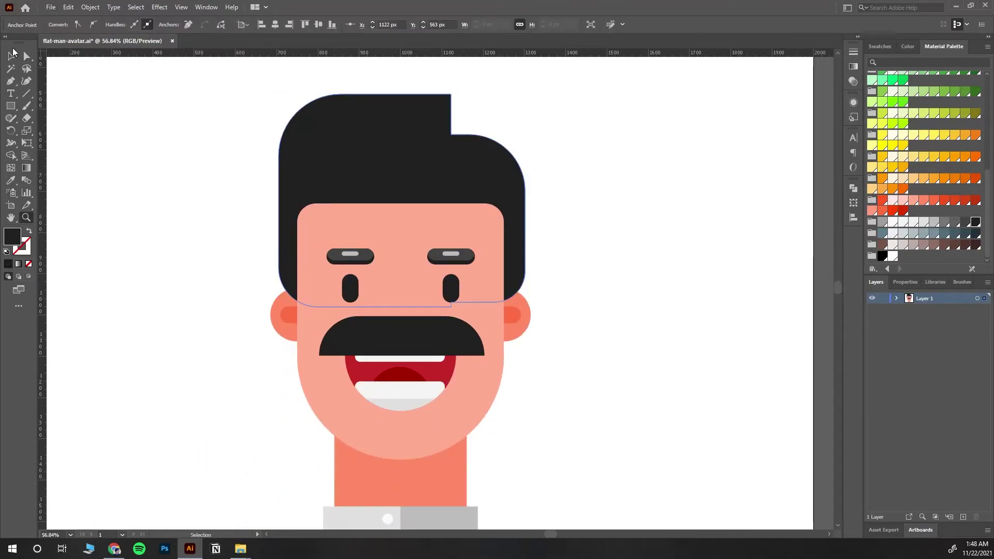
pyautogui.click(12, 56)
pyautogui.click(156, 310)
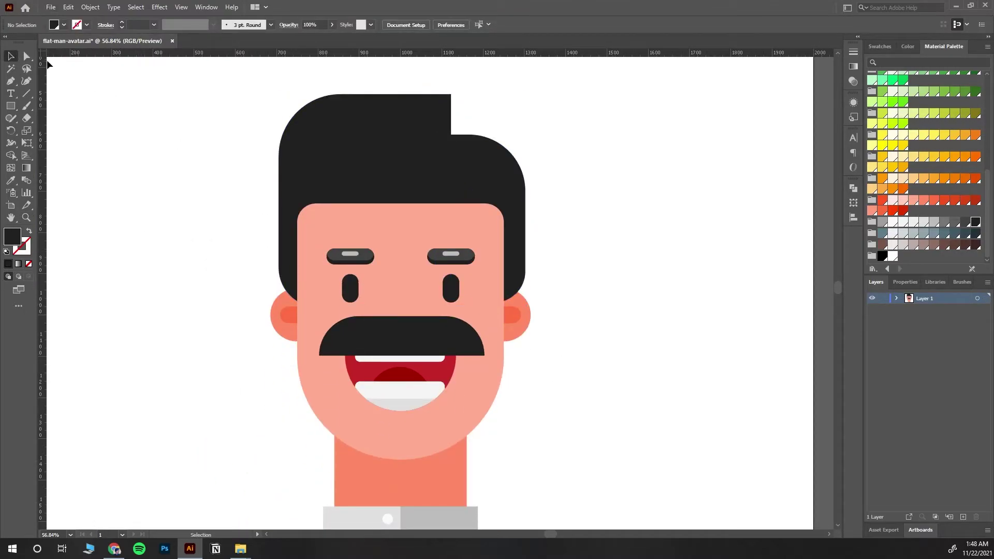
pyautogui.click(453, 137)
pyautogui.click(853, 188)
pyautogui.click(752, 211)
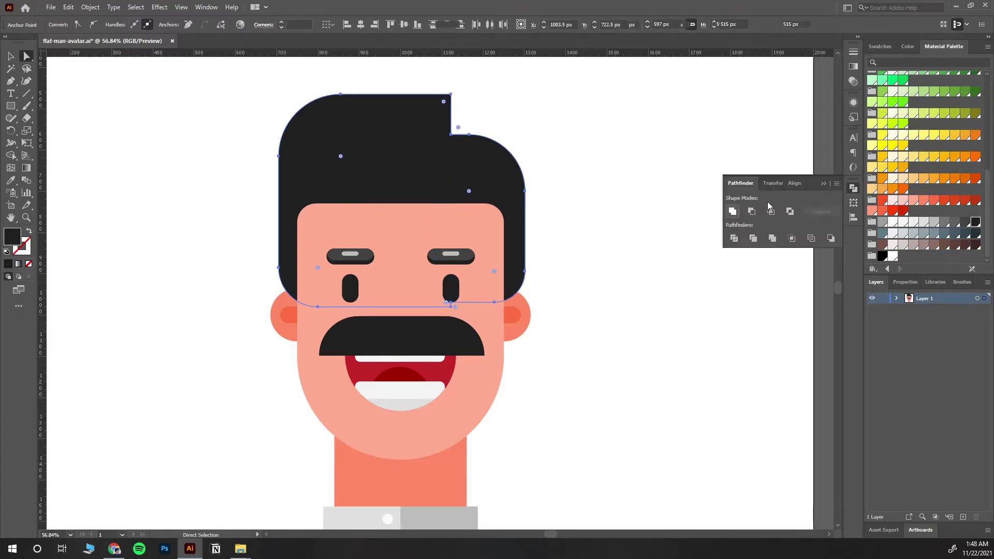
pyautogui.click(601, 212)
# Step: Round the hair's inner notch corner with the live-corner widget and save the file
pyautogui.click(451, 134)
pyautogui.moveTo(456, 129); pyautogui.dragTo(466, 125)
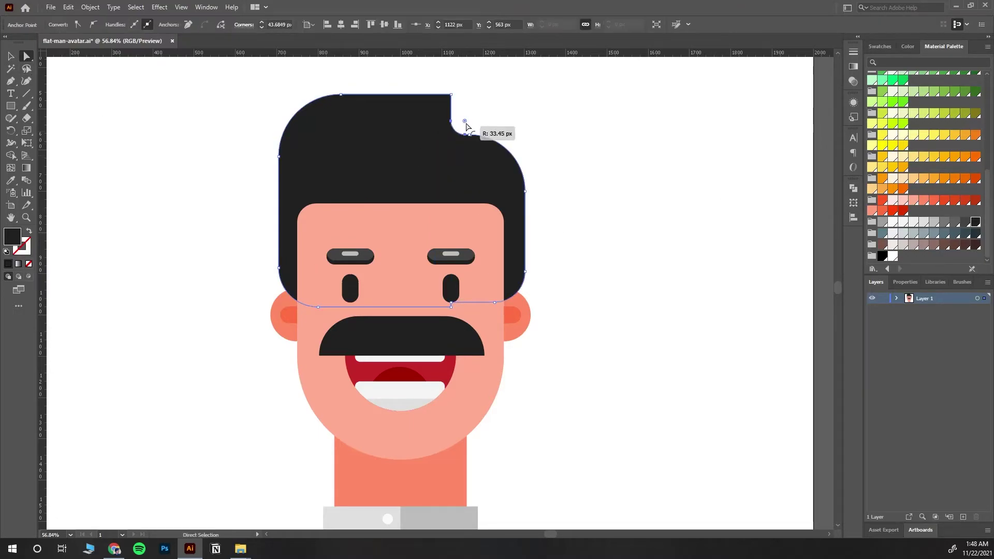
pyautogui.click(595, 167)
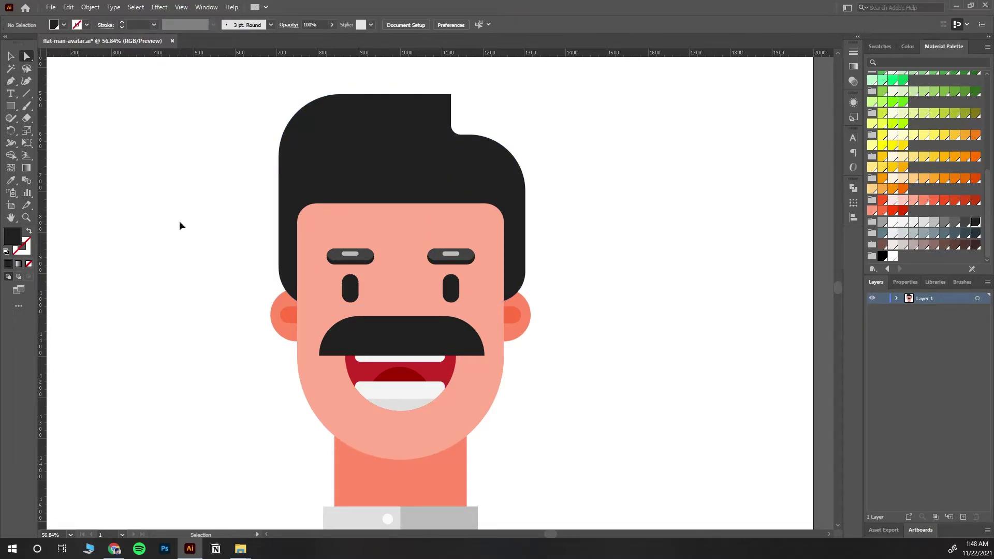
pyautogui.hotkey('ctrl', 's')
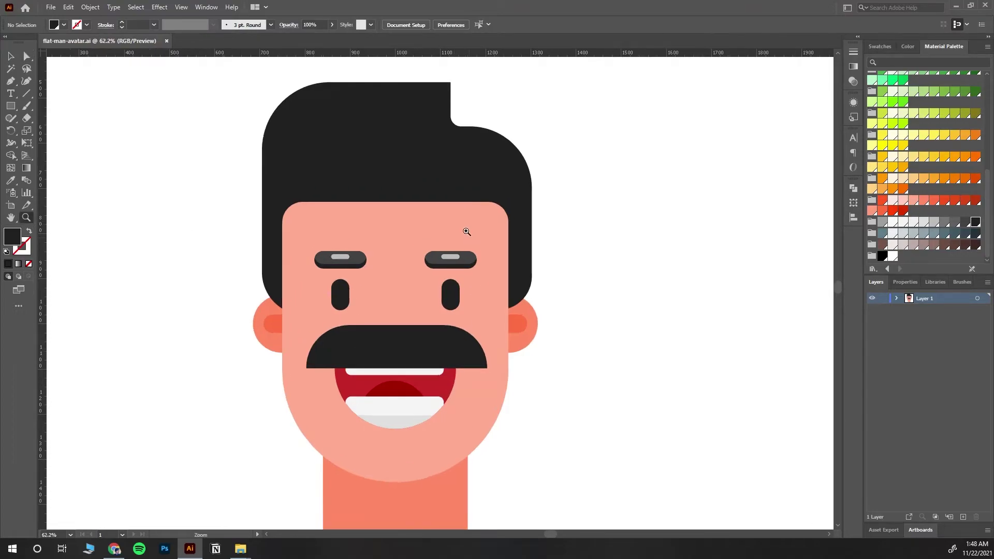
pyautogui.scroll(-3, 476, 310)
pyautogui.keyDown('alt'); pyautogui.scroll(2, 111, 228); pyautogui.keyUp('alt')
# Step: Draw an ellipse over the neck, widened and heightened and centred beneath the chin
pyautogui.moveTo(12, 108); pyautogui.dragTo(46, 129)
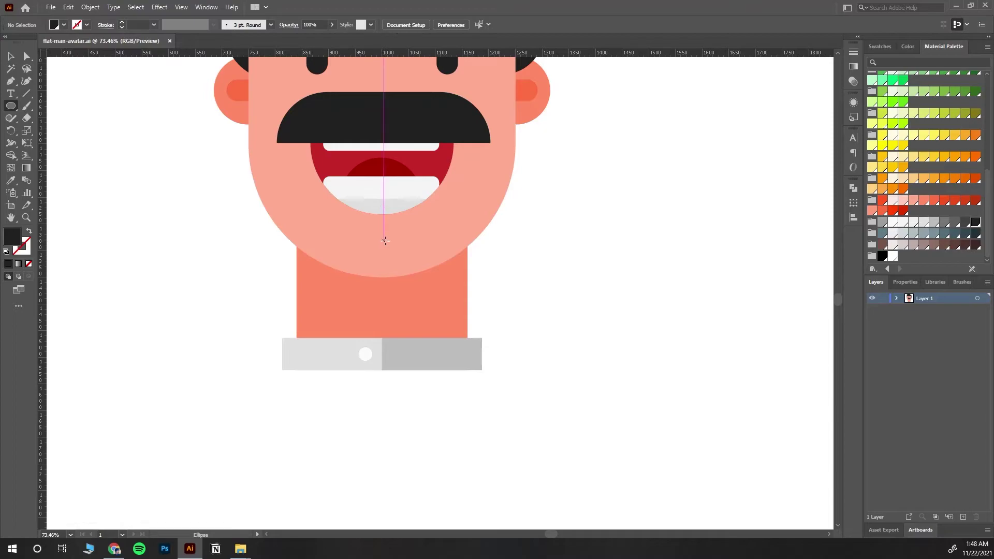
pyautogui.moveTo(385, 240); pyautogui.dragTo(477, 310)
pyautogui.press('v')
pyautogui.scroll(3, 440, 315)
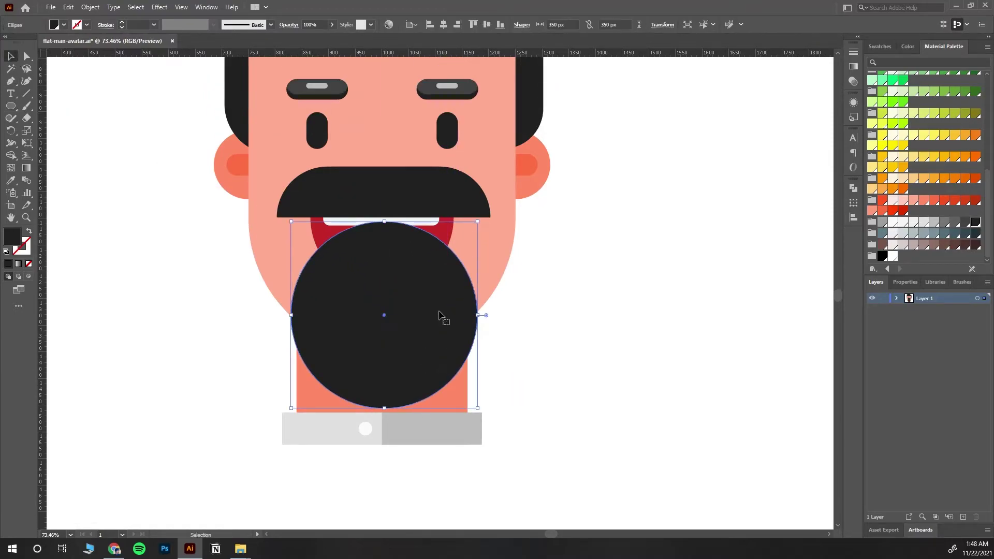
pyautogui.moveTo(384, 315); pyautogui.dragTo(383, 292)
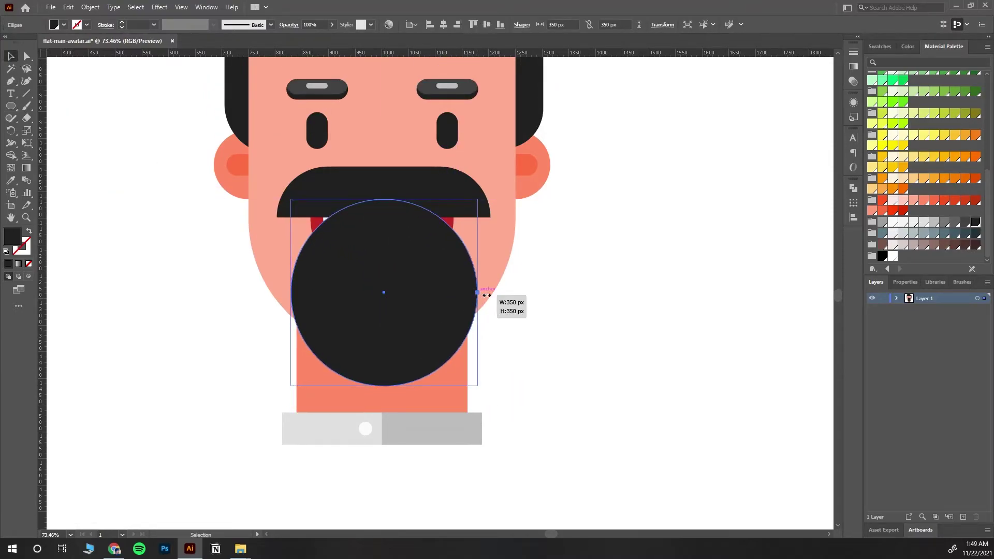
pyautogui.moveTo(487, 295); pyautogui.dragTo(499, 292)
pyautogui.moveTo(291, 293); pyautogui.dragTo(263, 293)
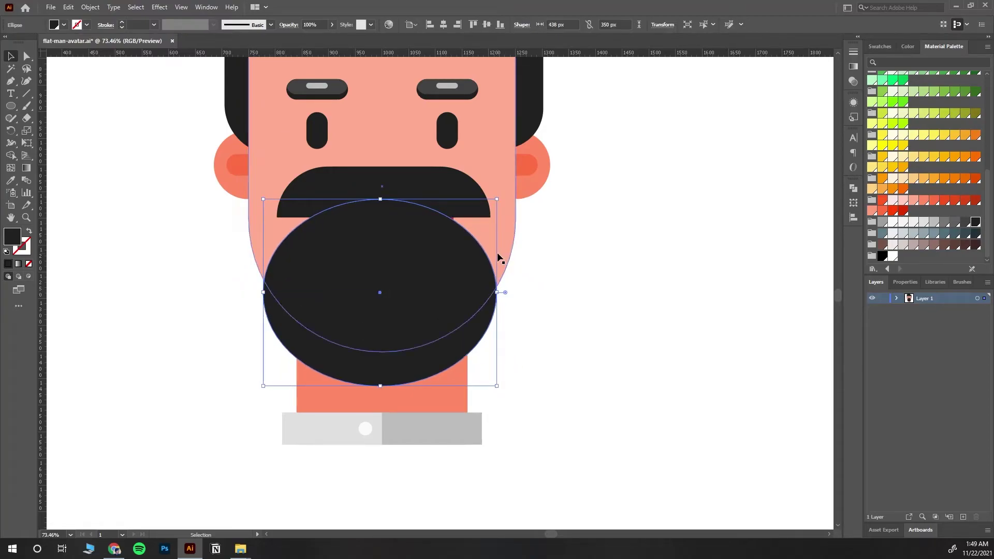
pyautogui.moveTo(380, 198); pyautogui.dragTo(380, 127)
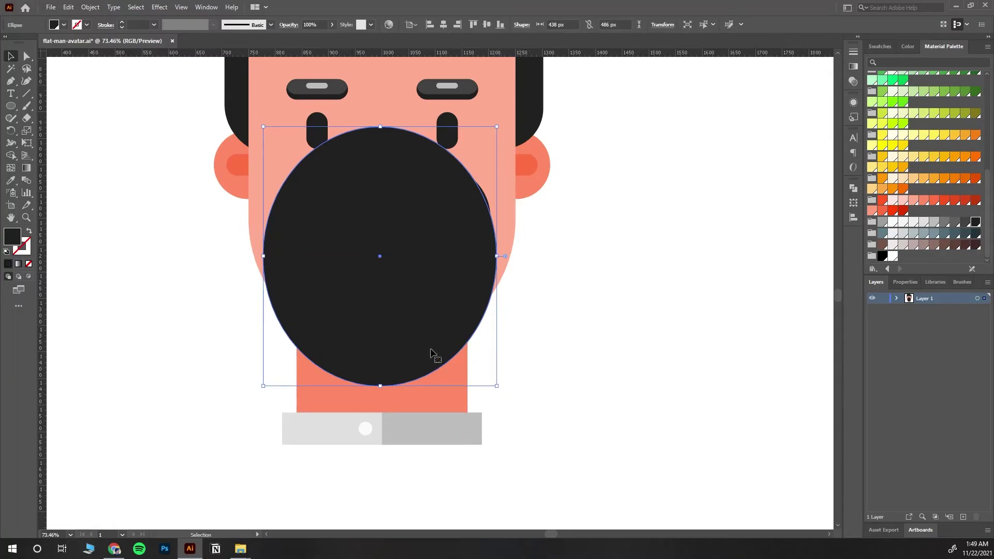
pyautogui.hotkey('ctrl', 'shift', 'a')
pyautogui.moveTo(381, 262); pyautogui.dragTo(381, 258)
# Step: Intersect the ellipse with the neck rectangle to form the curved chin shadow shape
pyautogui.click(429, 383)
pyautogui.keyDown('shift'); pyautogui.click(424, 365); pyautogui.keyUp('shift')
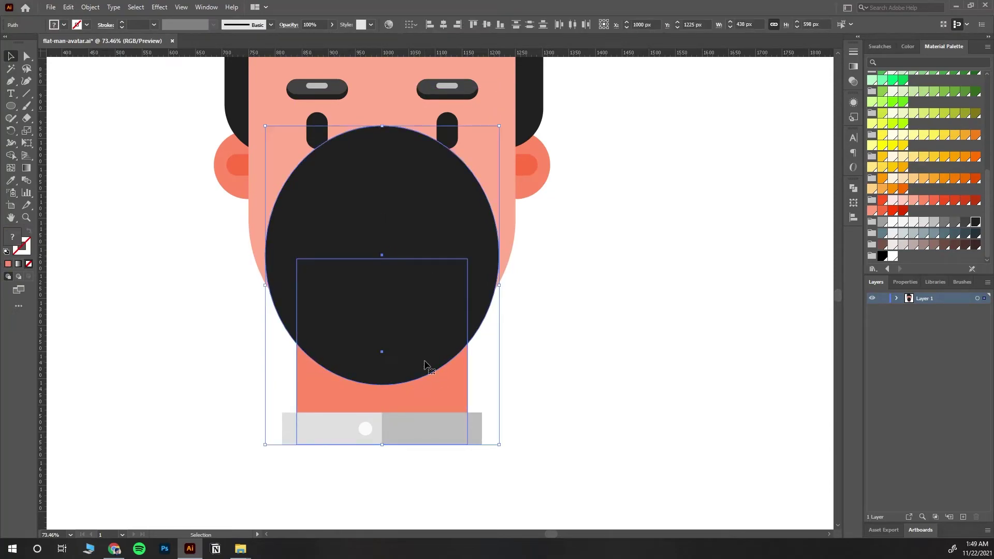
pyautogui.click(13, 170)
pyautogui.keyDown('alt'); pyautogui.click(288, 290); pyautogui.keyUp('alt')
pyautogui.press('v')
pyautogui.hotkey('ctrl', 'shift', 'a')
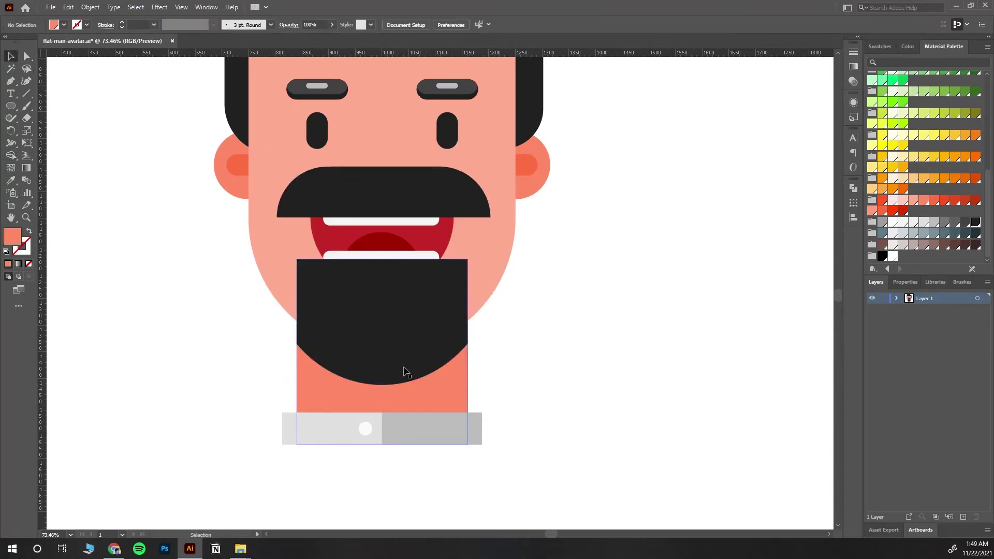
# Step: Send the chin shadow shape and collar back so the shadow sits behind the face
pyautogui.moveTo(593, 487); pyautogui.dragTo(231, 347)
pyautogui.rightClick(359, 380)
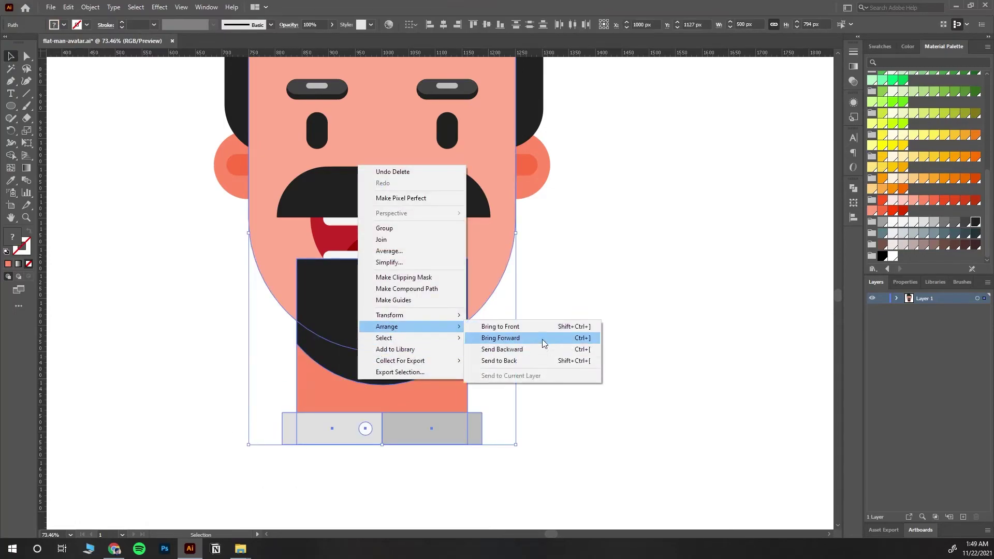
pyautogui.click(542, 340)
pyautogui.hotkey('ctrl', 'z')
pyautogui.click(445, 372)
pyautogui.moveTo(554, 474); pyautogui.dragTo(299, 415)
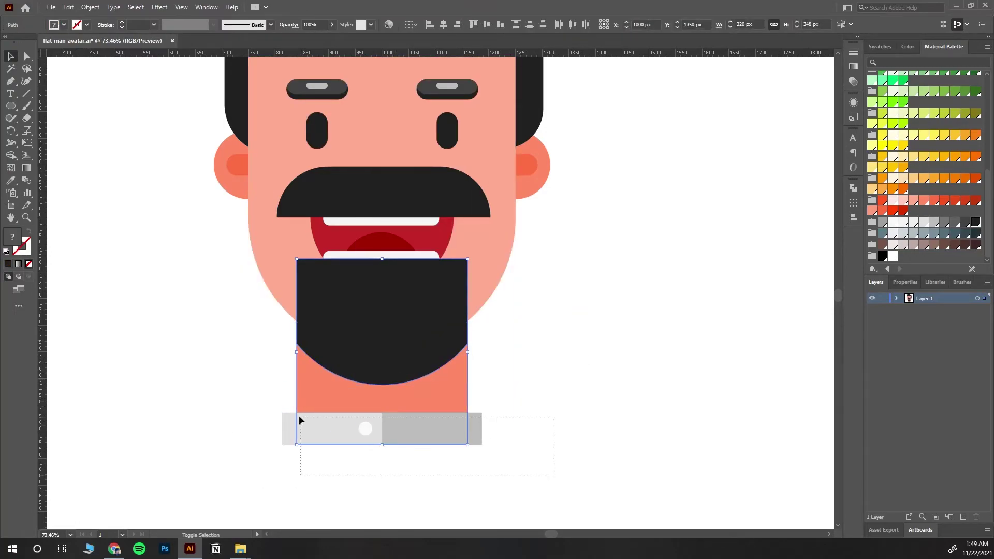
pyautogui.rightClick(401, 414)
pyautogui.click(555, 393)
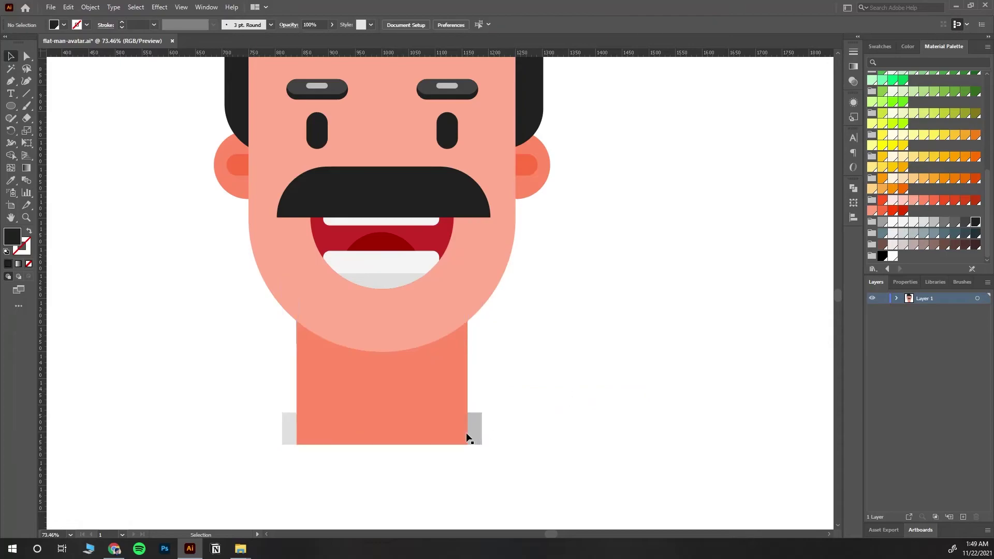
pyautogui.hotkey('ctrl', 'z')
pyautogui.click(550, 497)
pyautogui.moveTo(644, 500); pyautogui.dragTo(218, 363)
pyautogui.rightClick(438, 365)
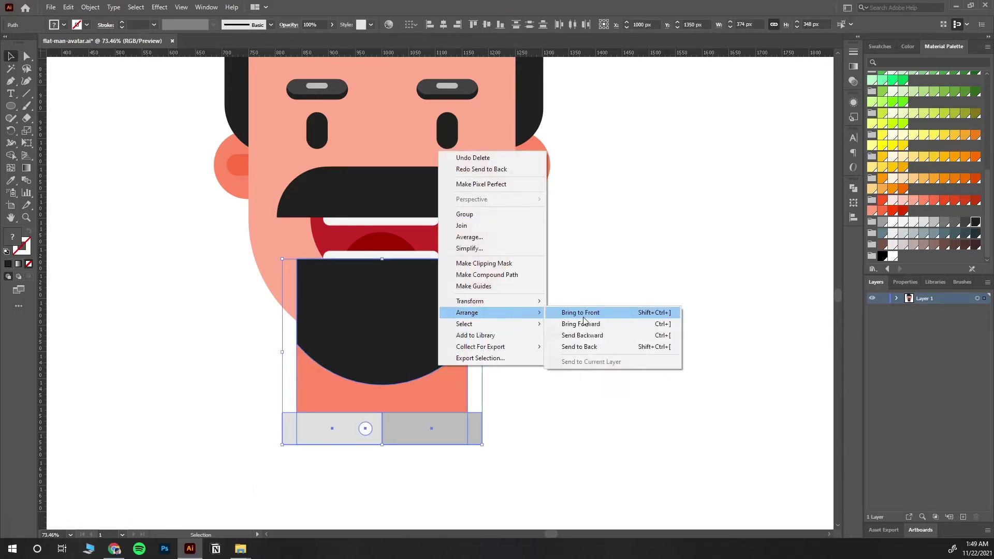
pyautogui.click(580, 346)
# Step: Fill the chin shadow shape with Deep Orange 400
pyautogui.click(564, 412)
pyautogui.click(370, 374)
pyautogui.click(934, 201)
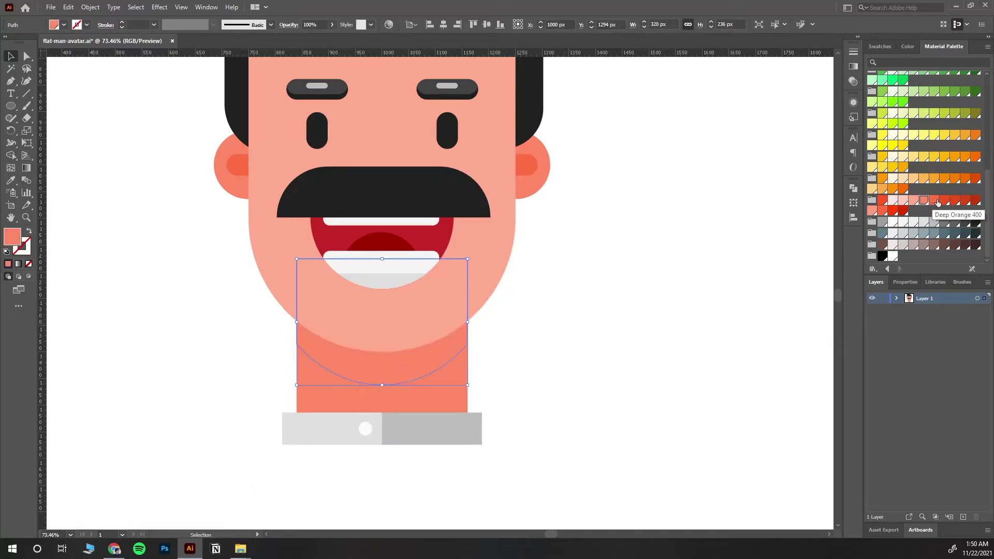
pyautogui.click(583, 339)
# Step: Zoom in on the face and draw a small nose circle above the moustache
pyautogui.keyDown('alt'); pyautogui.click(500, 271); pyautogui.keyUp('alt')
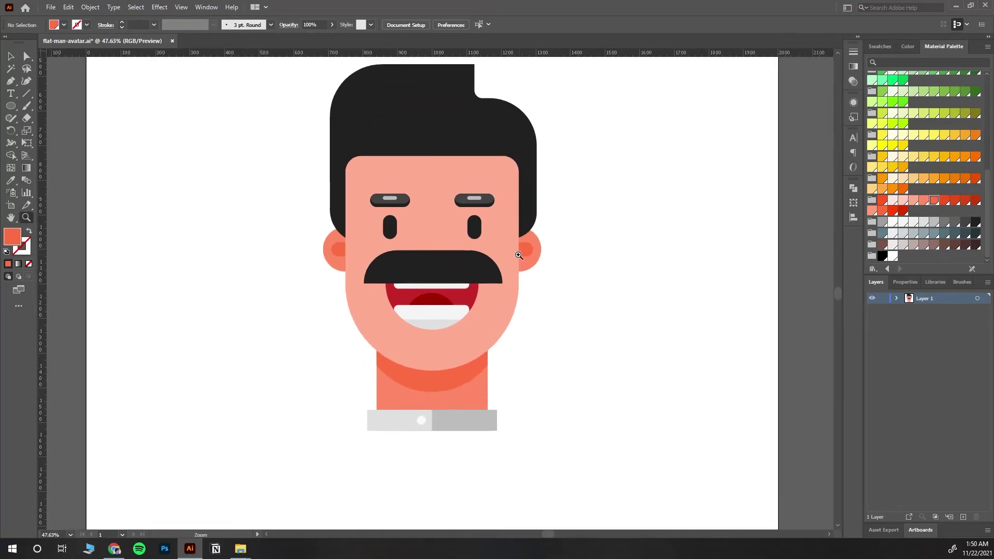
pyautogui.click(546, 343)
pyautogui.click(446, 286)
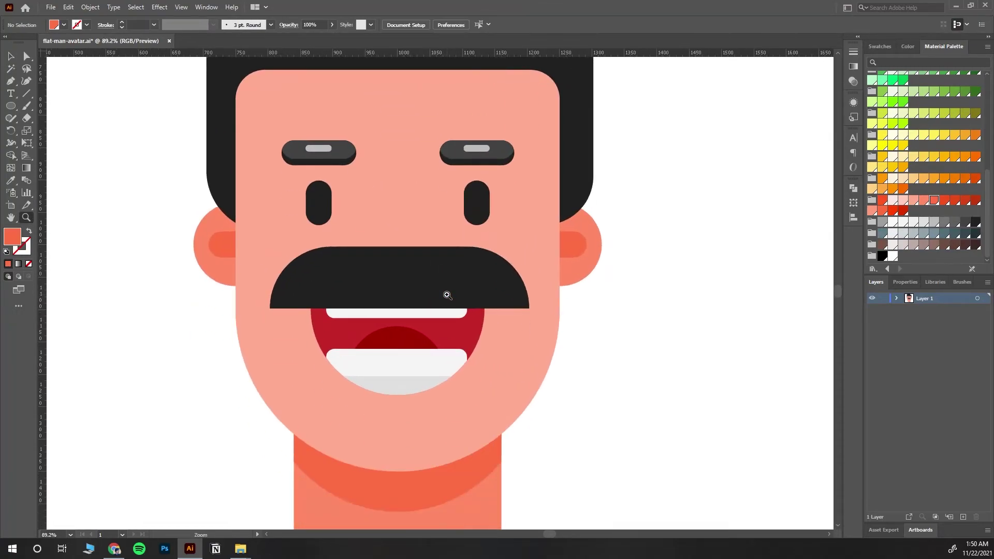
pyautogui.click(437, 273)
pyautogui.click(399, 254)
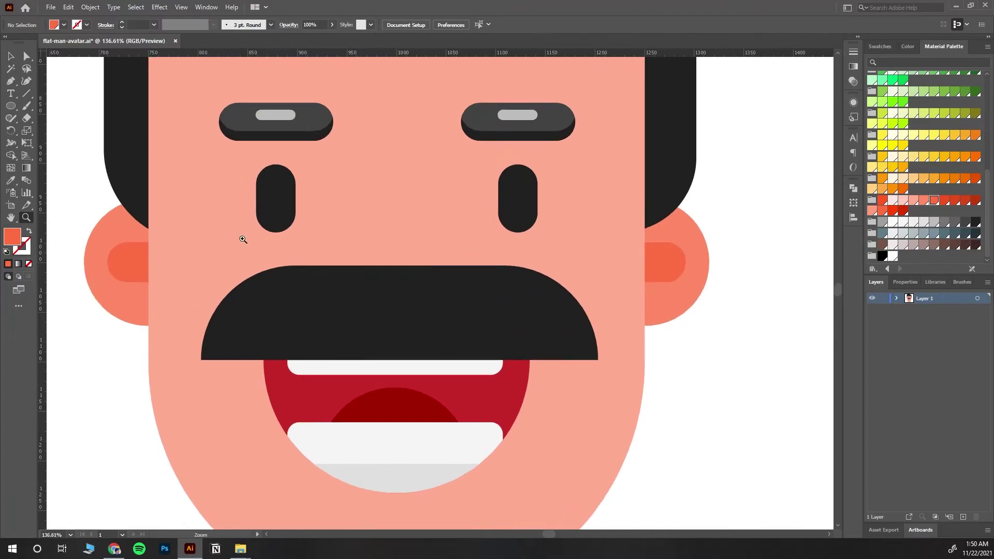
pyautogui.moveTo(400, 265)
pyautogui.mouseDown()
pyautogui.moveTo(447, 313)
pyautogui.moveTo(400, 283)
pyautogui.mouseUp()
# Step: Colour the nose ellipse skin peach and adjust its height
pyautogui.click(10, 56)
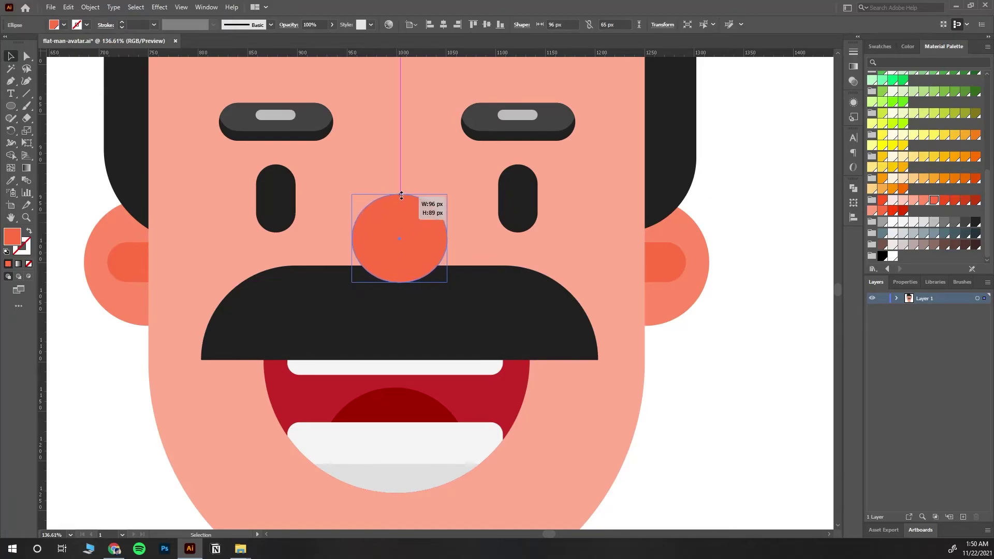
pyautogui.click(913, 199)
pyautogui.click(778, 257)
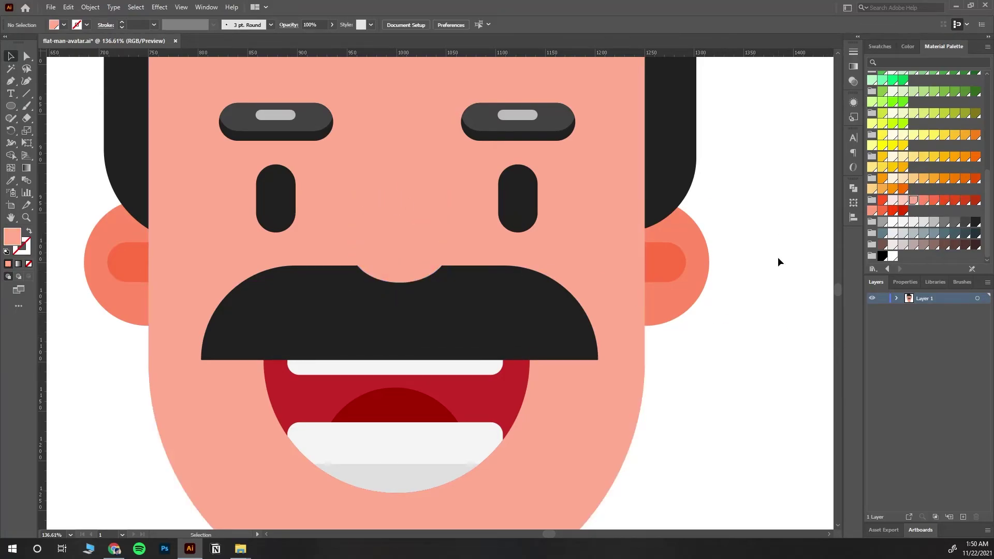
pyautogui.click(407, 268)
pyautogui.moveTo(400, 282); pyautogui.dragTo(402, 298)
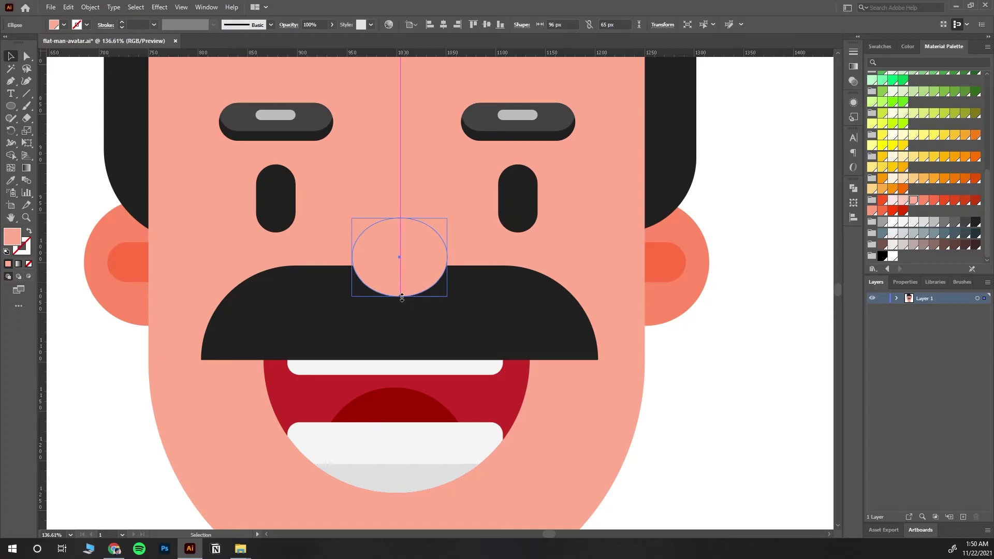
pyautogui.click(604, 24)
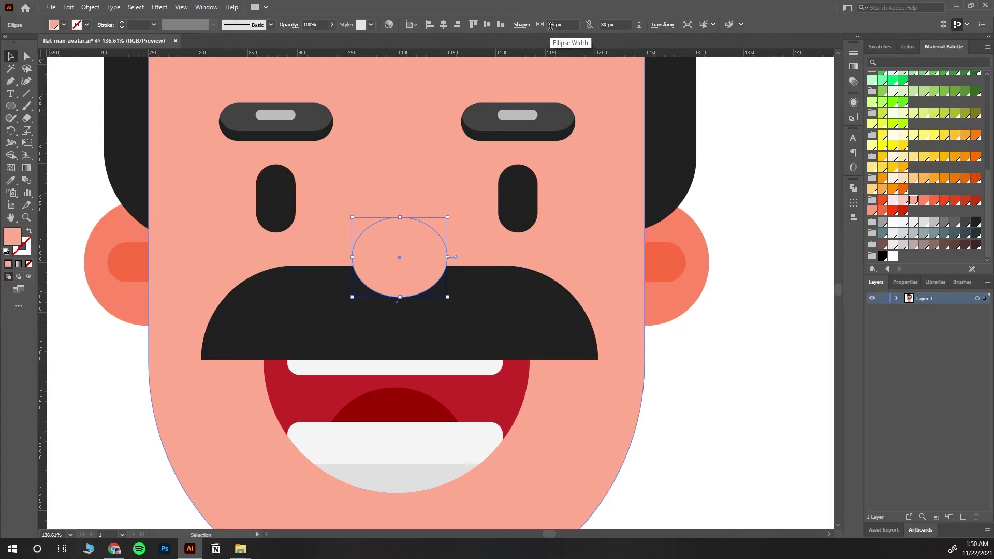
pyautogui.click(65, 122)
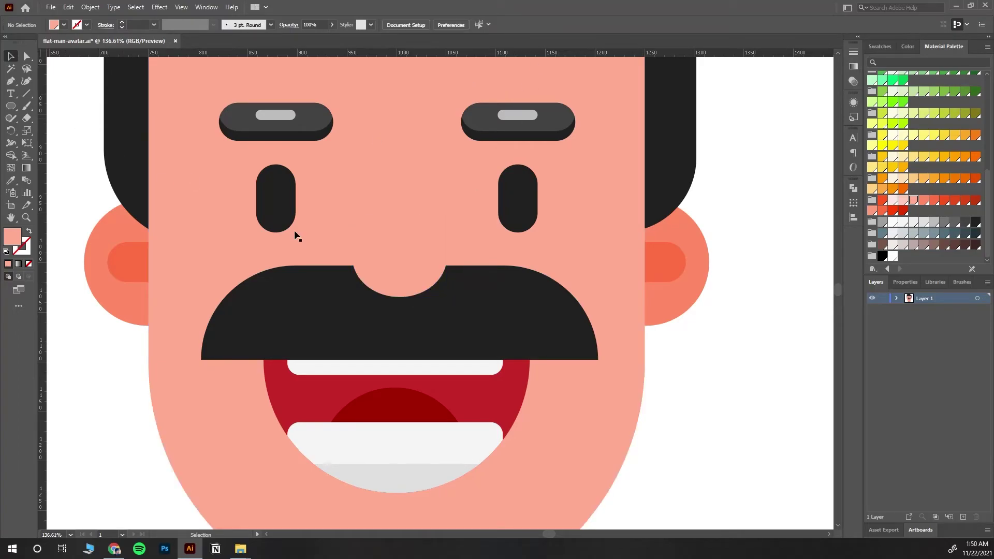
# Step: Offset a copy of the nose downward, eyedrop the darker ear colour onto it, and tuck it behind
pyautogui.click(398, 277)
pyautogui.moveTo(399, 254); pyautogui.dragTo(399, 248)
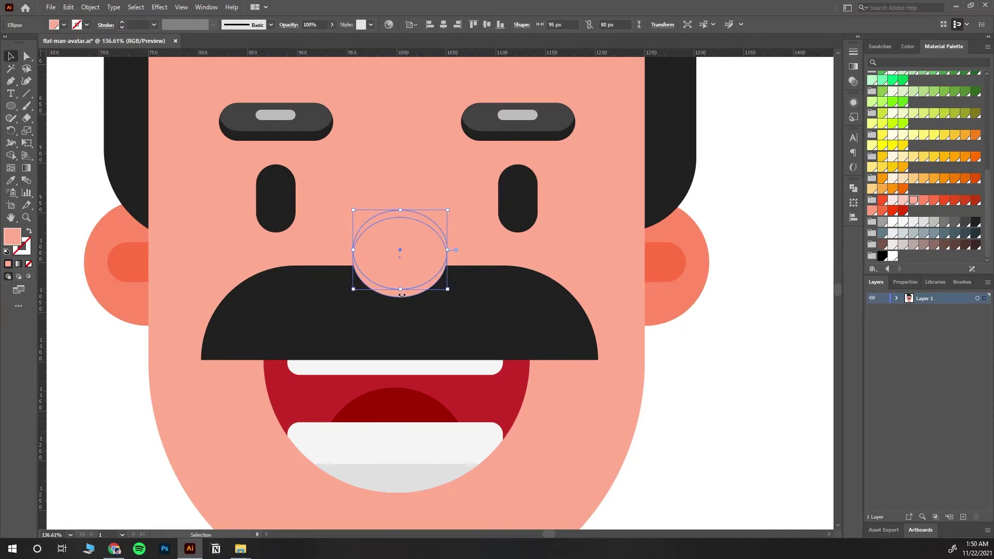
pyautogui.moveTo(402, 299); pyautogui.dragTo(403, 299)
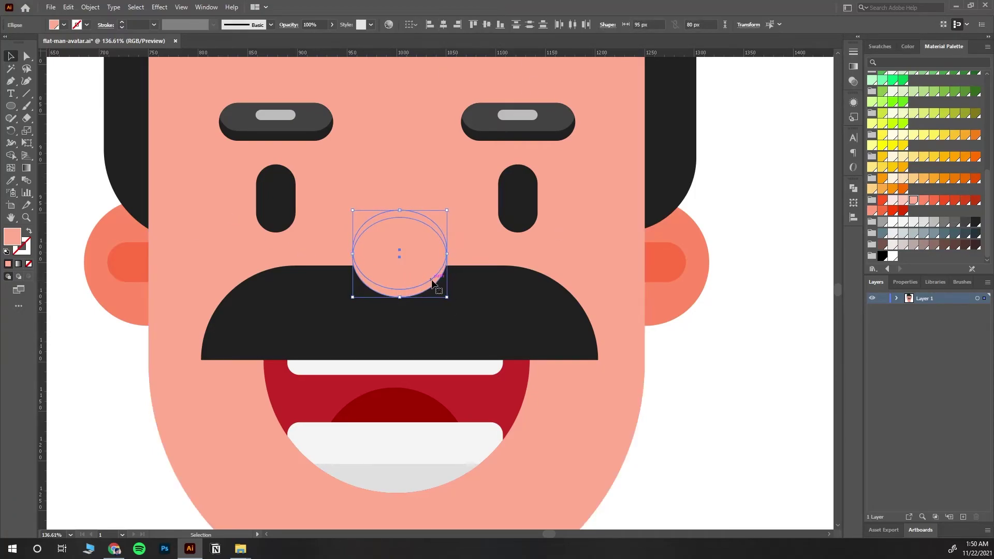
pyautogui.click(613, 287)
pyautogui.click(409, 293)
pyautogui.click(11, 181)
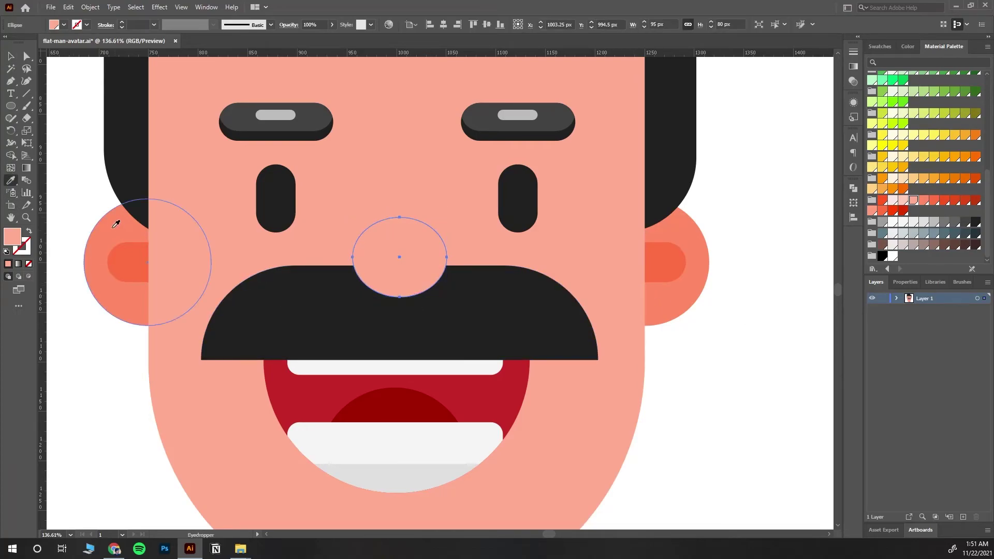
pyautogui.click(113, 220)
pyautogui.hotkey('ctrl', 'shift', 'a')
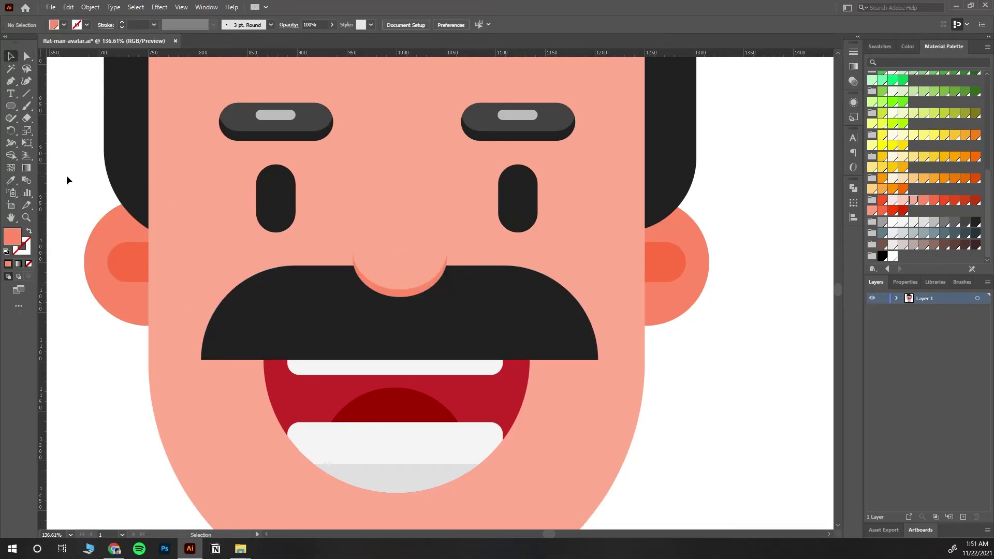
pyautogui.scroll(2, 460, 278)
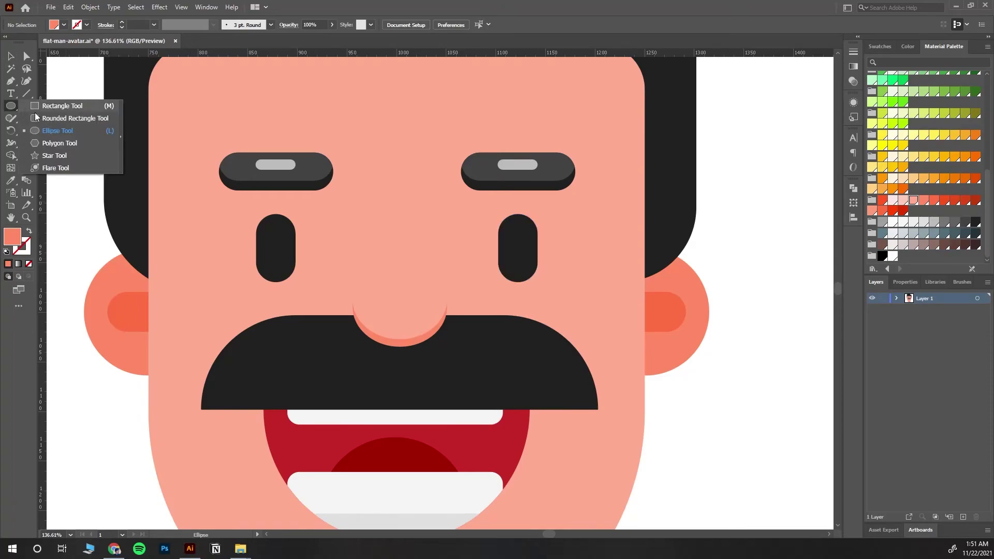
# Step: Draw thin rounded-rectangle blush bars beneath both eyes and fill them coral
pyautogui.moveTo(11, 106); pyautogui.dragTo(62, 115)
pyautogui.moveTo(238, 292)
pyautogui.mouseDown()
pyautogui.moveTo(304, 306)
pyautogui.moveTo(297, 299)
pyautogui.moveTo(518, 297)
pyautogui.mouseUp()
pyautogui.keyDown('shift'); pyautogui.click(274, 298); pyautogui.keyUp('shift')
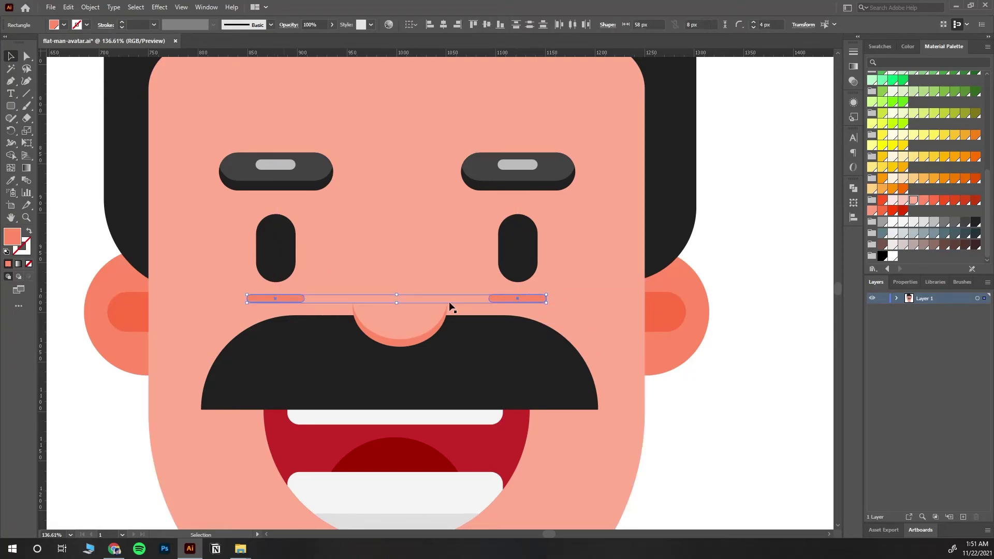
pyautogui.click(912, 201)
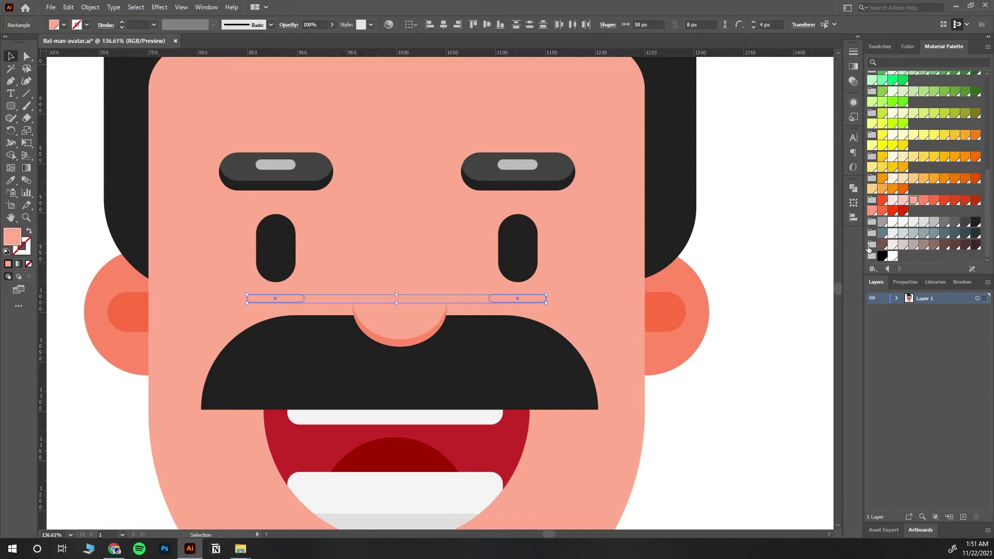
pyautogui.click(925, 201)
pyautogui.click(756, 268)
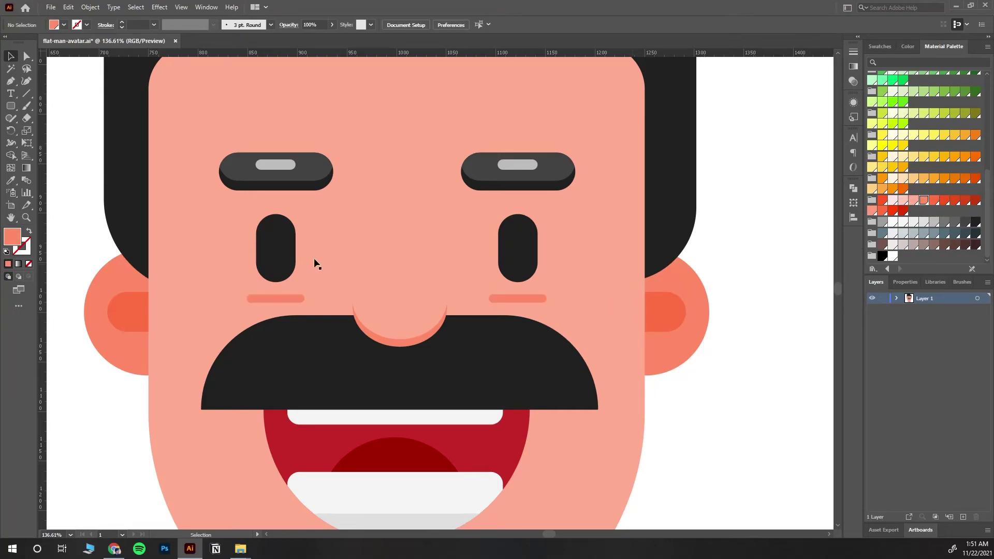
pyautogui.keyDown('alt'); pyautogui.click(269, 372); pyautogui.keyUp('alt')
pyautogui.keyDown('alt'); pyautogui.click(451, 355); pyautogui.keyUp('alt')
pyautogui.click(575, 258)
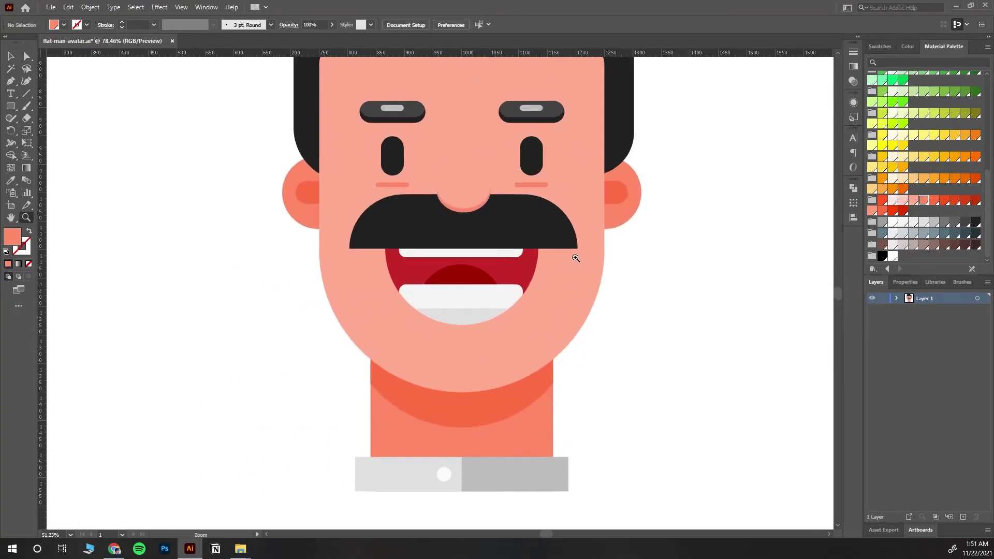
pyautogui.click(518, 259)
# Step: Draw a long rounded bar in the hair, duplicate it below-left, and colour both light grey
pyautogui.scroll(5, 445, 267)
pyautogui.click(16, 107)
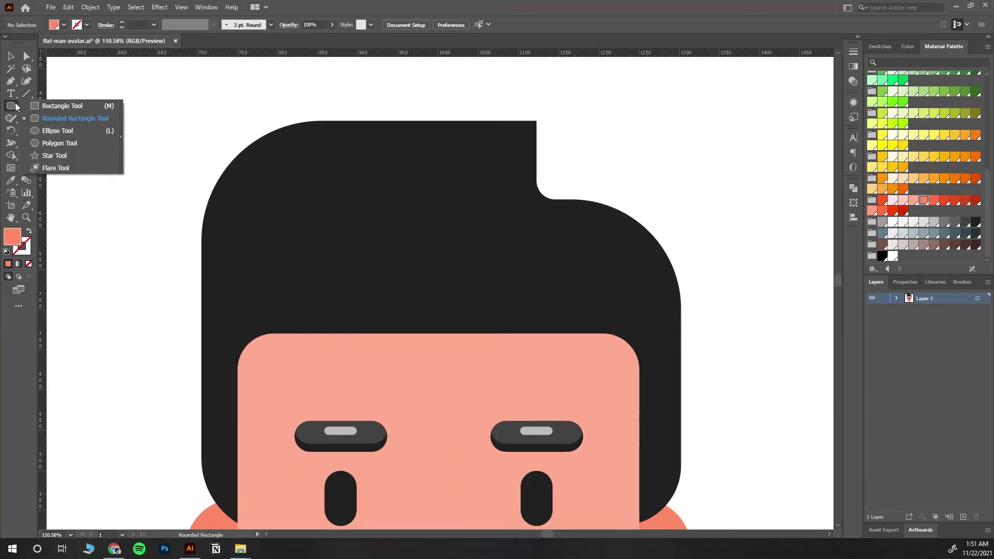
pyautogui.click(75, 118)
pyautogui.moveTo(353, 144); pyautogui.dragTo(500, 160)
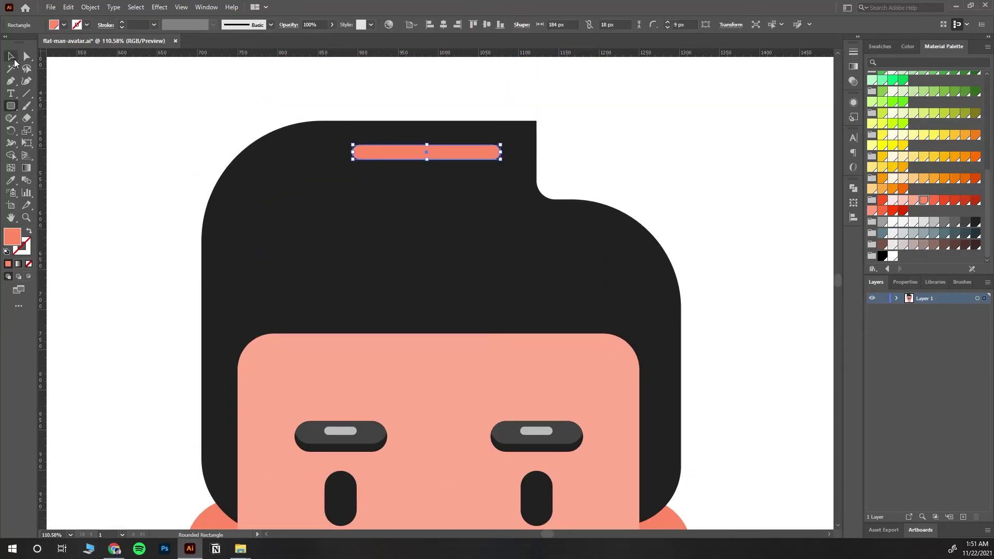
pyautogui.click(12, 57)
pyautogui.keyDown('alt'); pyautogui.moveTo(426, 152); pyautogui.dragTo(393, 187); pyautogui.keyUp('alt')
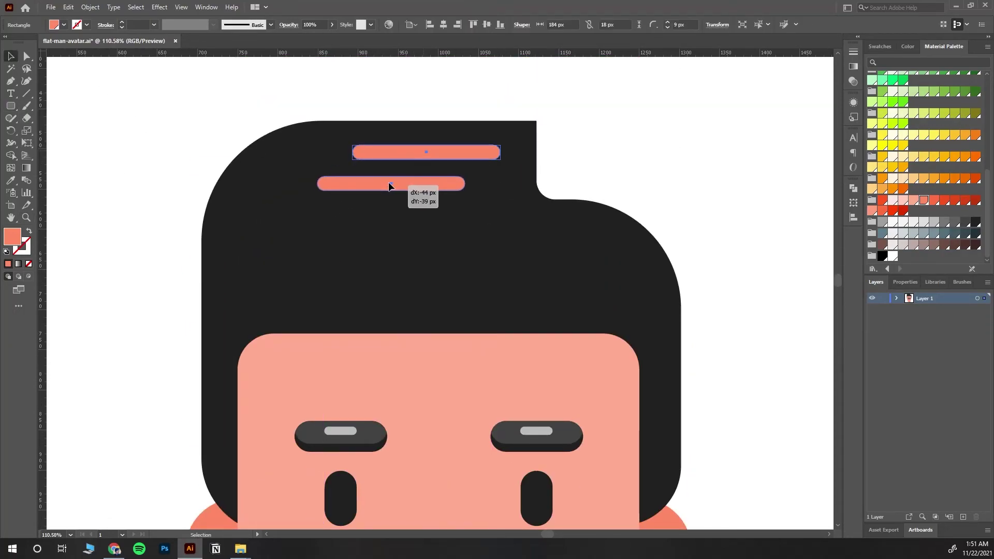
pyautogui.keyDown('shift'); pyautogui.click(444, 155); pyautogui.keyUp('shift')
pyautogui.click(925, 223)
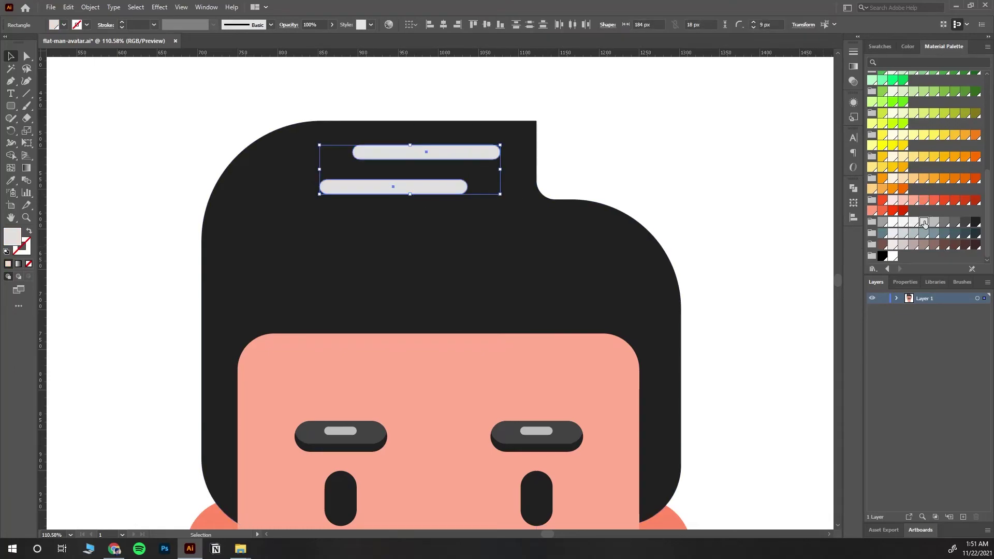
pyautogui.click(119, 100)
# Step: Recolour both hair streaks dark grey
pyautogui.scroll(-5, 158, 325)
pyautogui.press('z')
pyautogui.moveTo(630, 381)
pyautogui.mouseDown()
pyautogui.moveTo(687, 367)
pyautogui.moveTo(671, 341)
pyautogui.moveTo(635, 370)
pyautogui.moveTo(537, 282)
pyautogui.mouseUp()
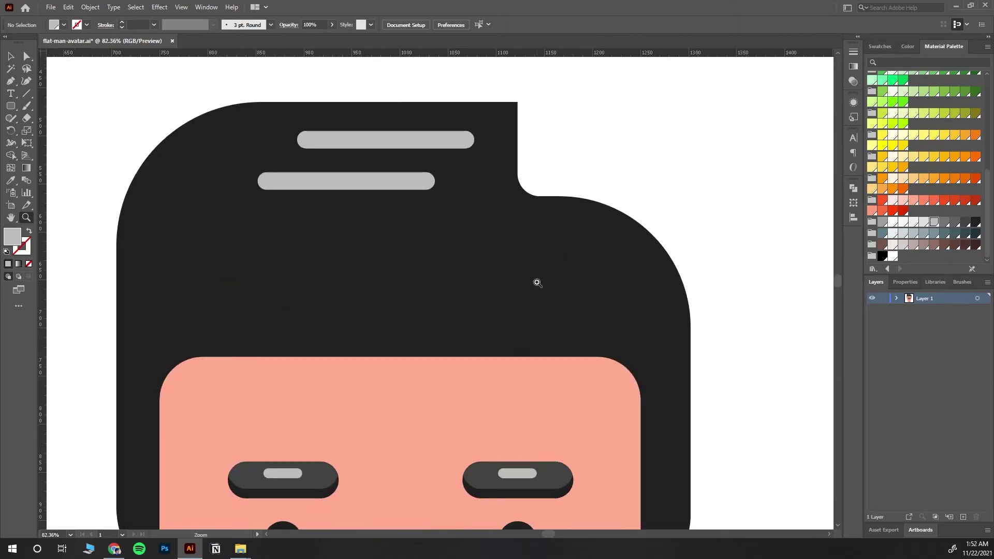
pyautogui.click(321, 142)
pyautogui.keyDown('shift'); pyautogui.click(396, 180); pyautogui.keyUp('shift')
pyautogui.click(965, 224)
pyautogui.click(70, 193)
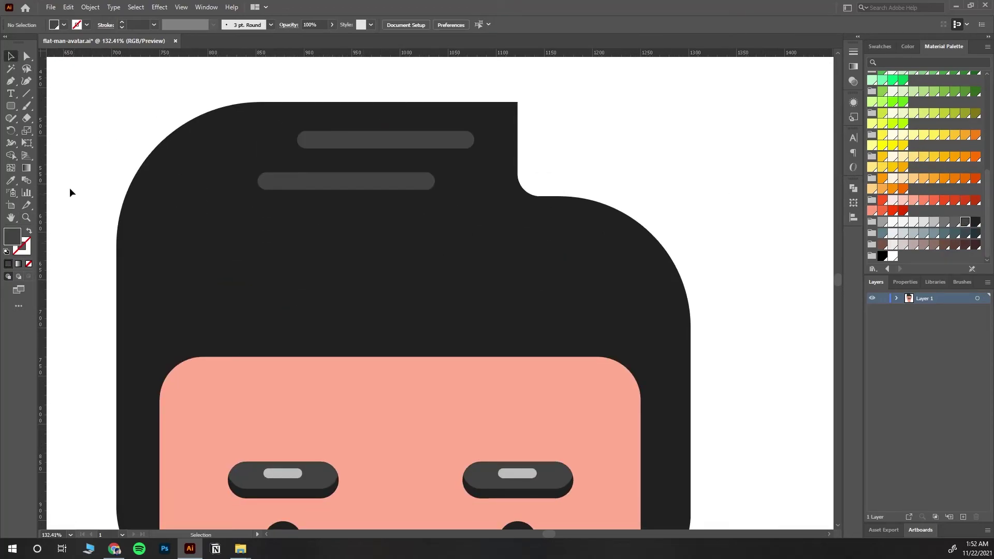
pyautogui.keyDown('alt'); pyautogui.click(589, 343); pyautogui.keyUp('alt')
pyautogui.click(533, 295)
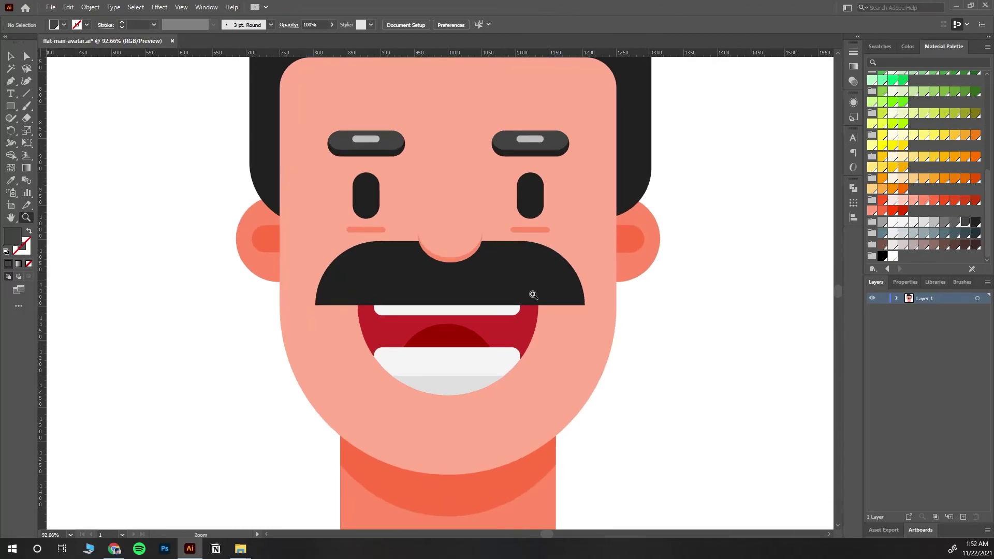
pyautogui.click(517, 281)
pyautogui.click(454, 344)
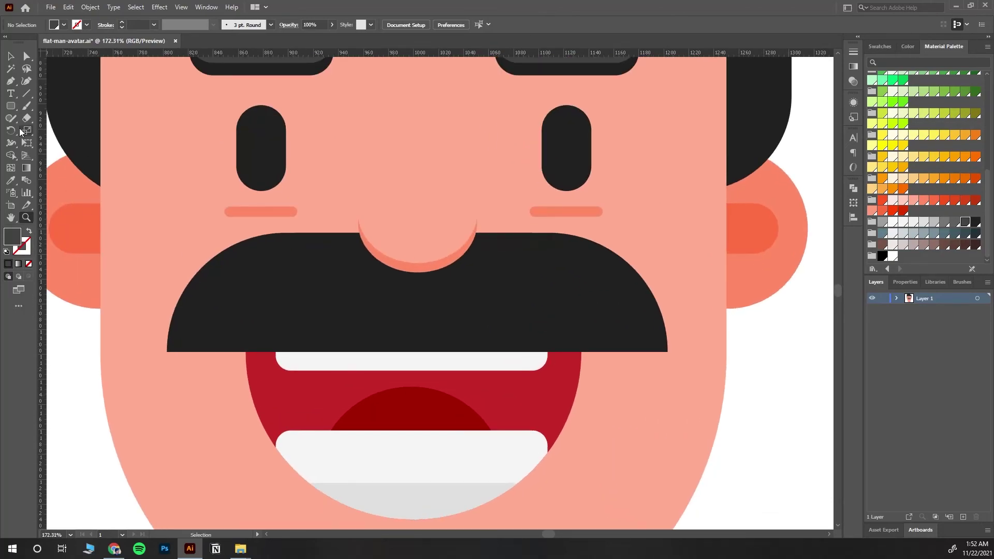
# Step: Pen a triangle on the moustache's bottom edge and carve it out with Shape Builder
pyautogui.click(391, 352)
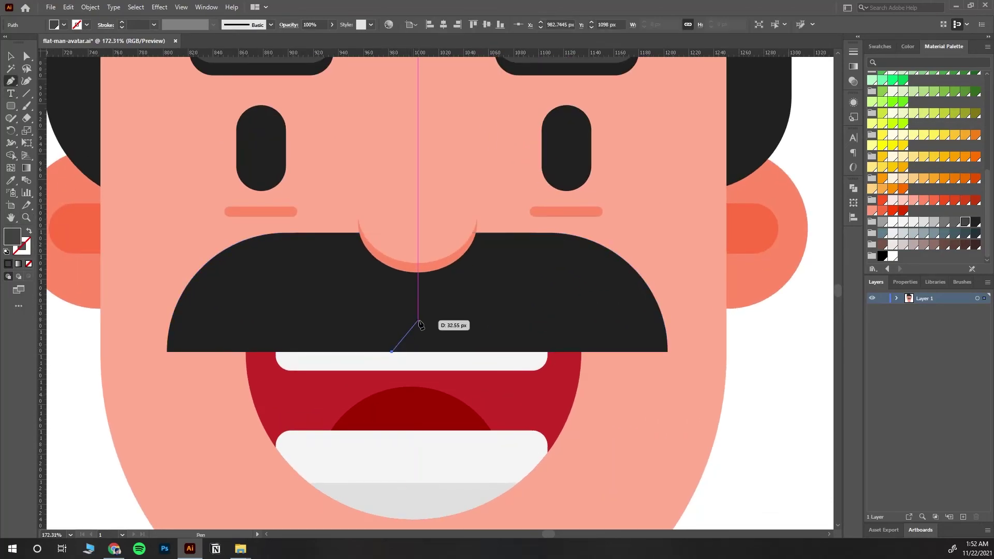
pyautogui.click(417, 319)
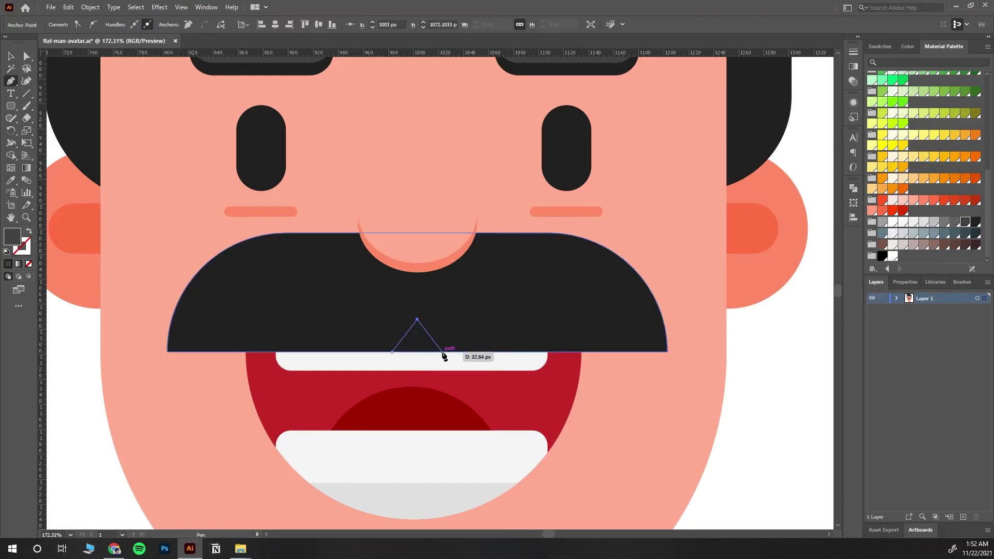
pyautogui.click(445, 352)
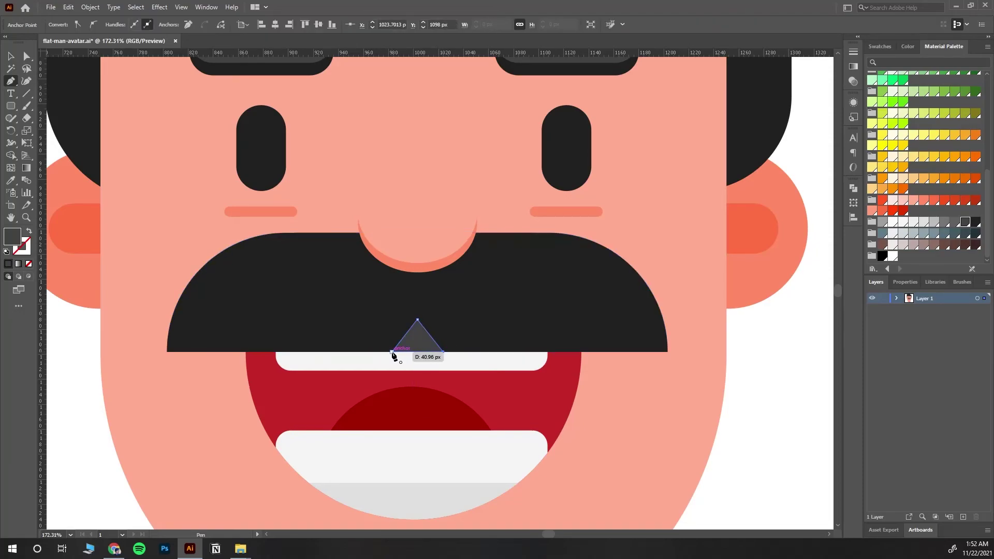
pyautogui.press('v')
pyautogui.keyDown('shift'); pyautogui.click(426, 348); pyautogui.keyUp('shift')
pyautogui.hotkey('shift', 'm')
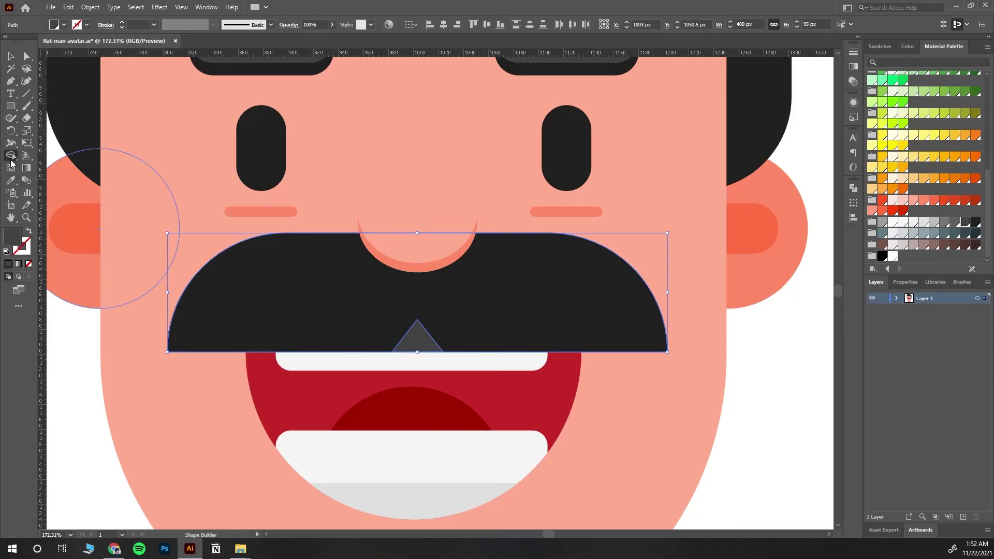
pyautogui.keyDown('alt'); pyautogui.click(417, 339); pyautogui.keyUp('alt')
pyautogui.press('v')
# Step: Stretch the top teeth up into the notch and round off the notch's corners
pyautogui.click(421, 346)
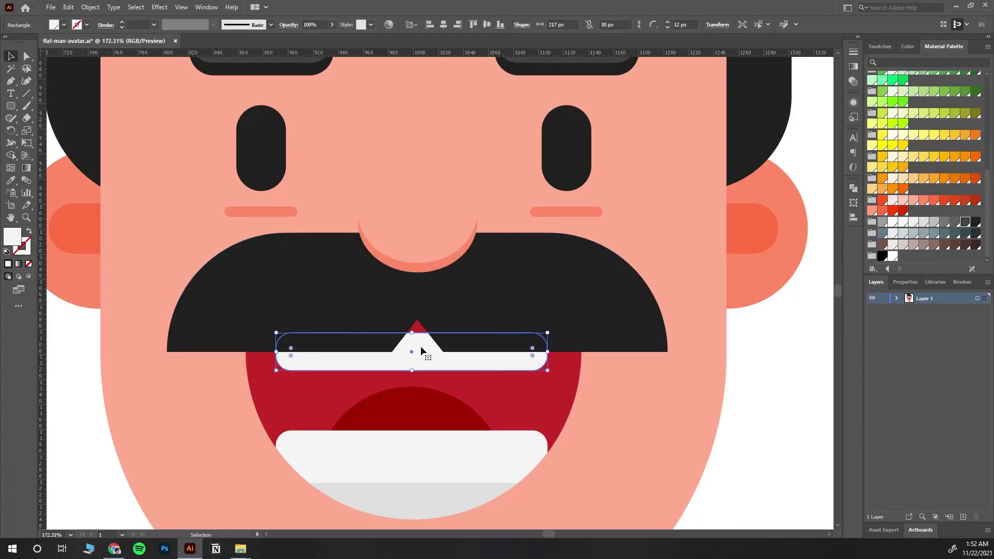
pyautogui.moveTo(417, 337); pyautogui.dragTo(417, 306)
pyautogui.click(371, 351)
pyautogui.press('a')
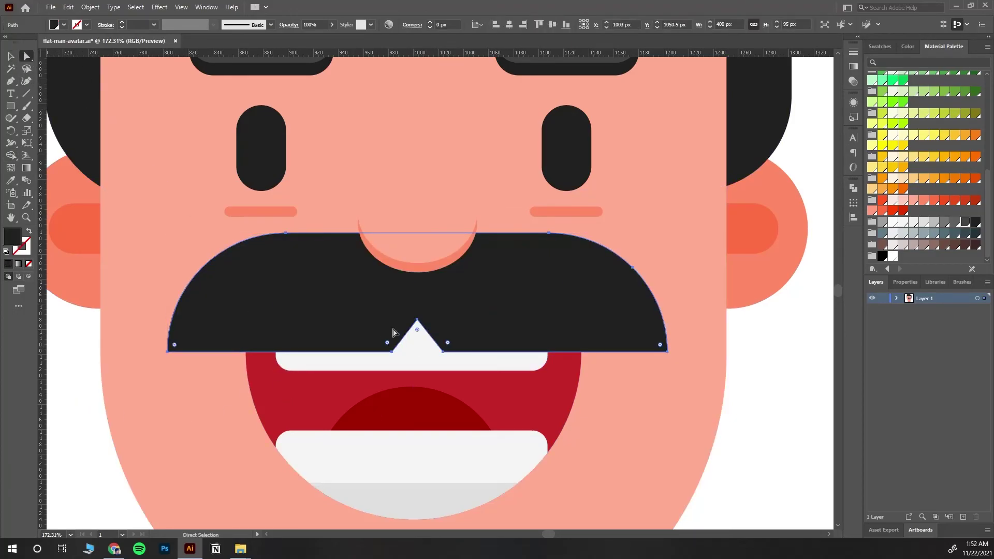
pyautogui.moveTo(278, 305); pyautogui.dragTo(549, 362)
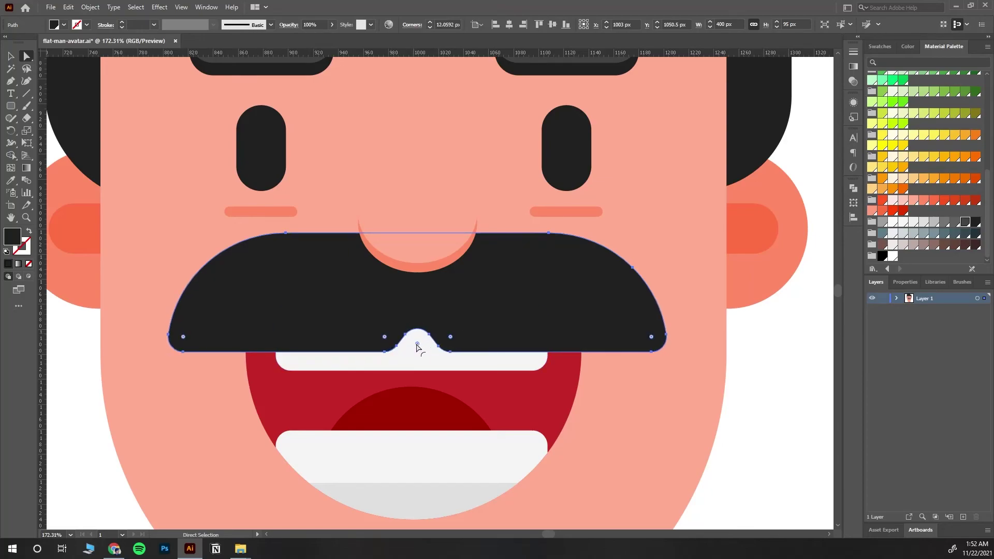
pyautogui.moveTo(417, 342); pyautogui.dragTo(353, 307)
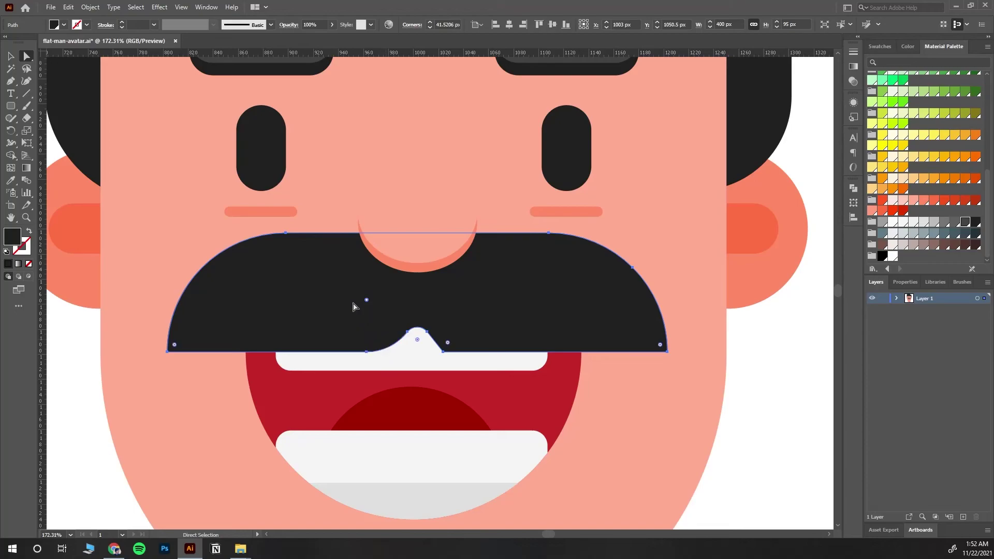
pyautogui.hotkey('ctrl', 'shift', 'a')
# Step: Select both eyebrow highlight strips and recolour them with the Grey 700 swatch
pyautogui.press('z')
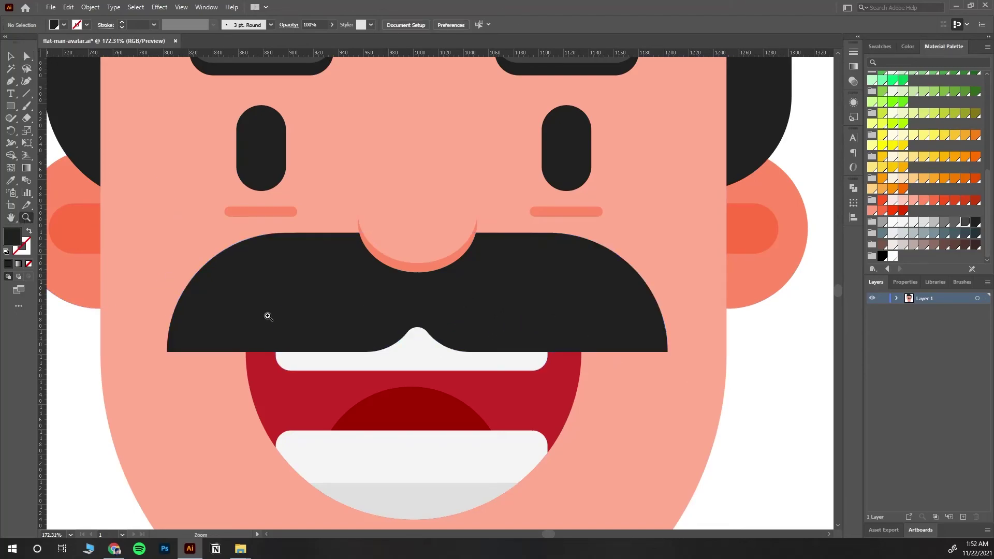
pyautogui.scroll(-3, 564, 406)
pyautogui.scroll(-2, 775, 454)
pyautogui.scroll(2, 539, 473)
pyautogui.scroll(4, 112, 77)
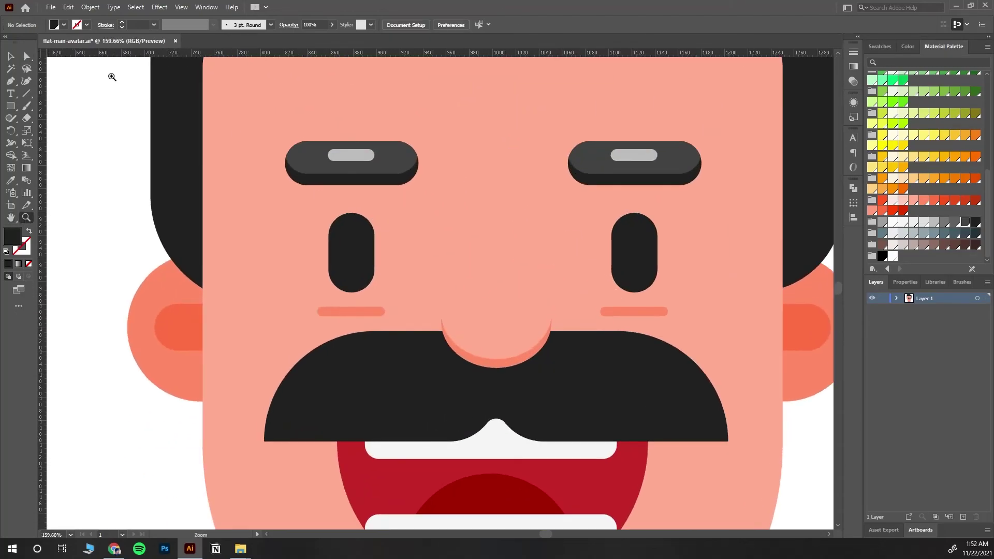
pyautogui.click(351, 155)
pyautogui.keyDown('shift'); pyautogui.click(634, 156); pyautogui.keyUp('shift')
pyautogui.click(955, 222)
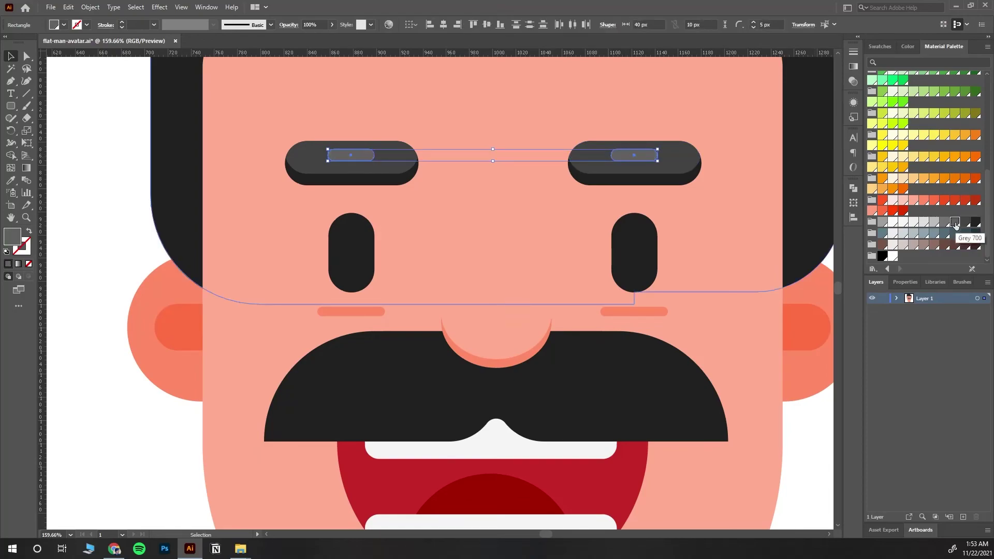
pyautogui.click(72, 179)
pyautogui.scroll(-2, 662, 393)
pyautogui.scroll(-1, 673, 383)
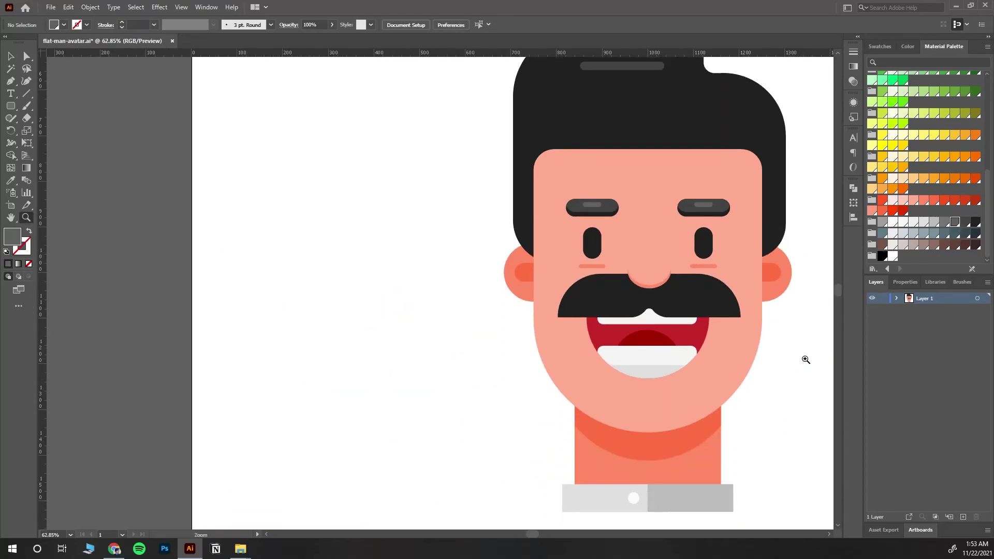
pyautogui.scroll(2, 804, 359)
pyautogui.scroll(2, 643, 368)
pyautogui.scroll(2, 643, 369)
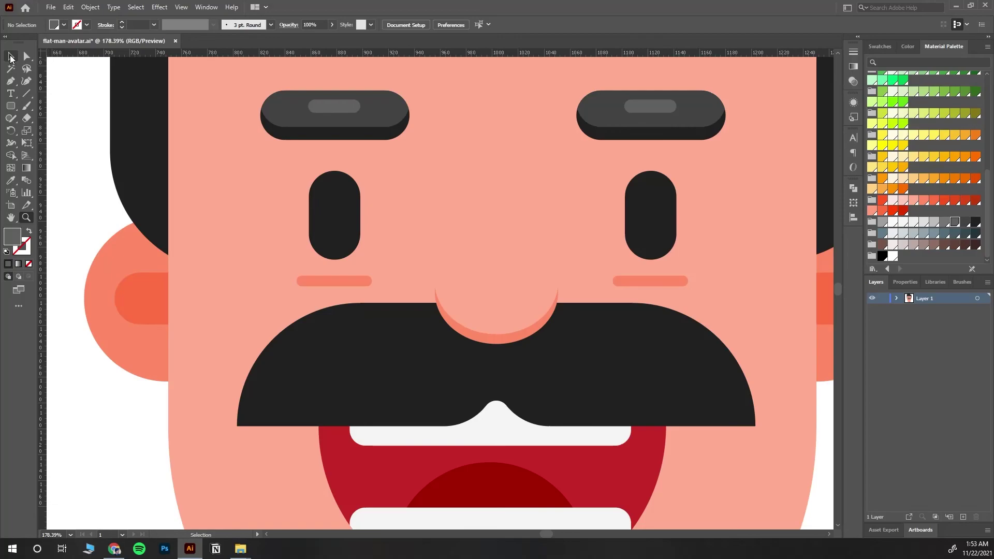
# Step: Alt-drag a moustache copy slightly lower and widen it on both sides
pyautogui.click(557, 372)
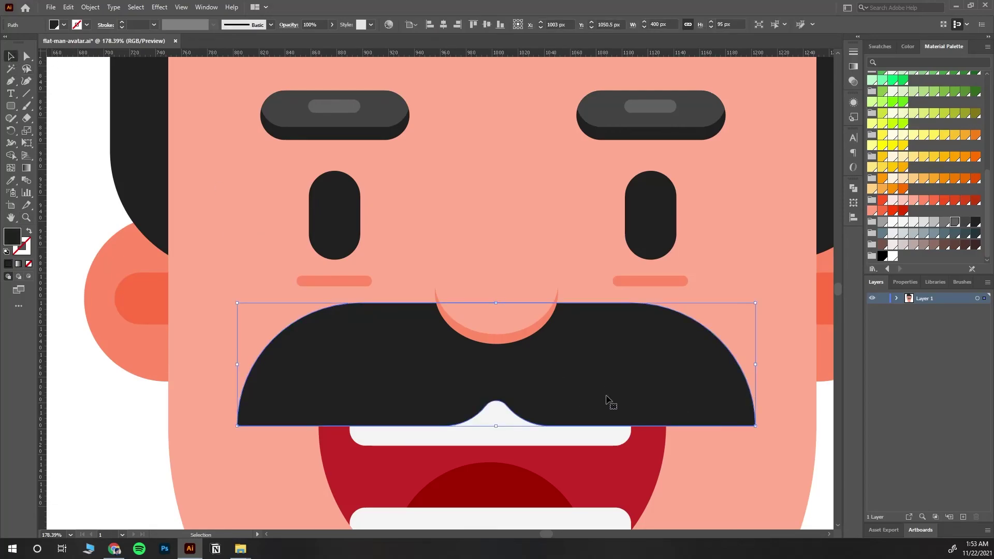
pyautogui.moveTo(571, 372); pyautogui.dragTo(572, 384)
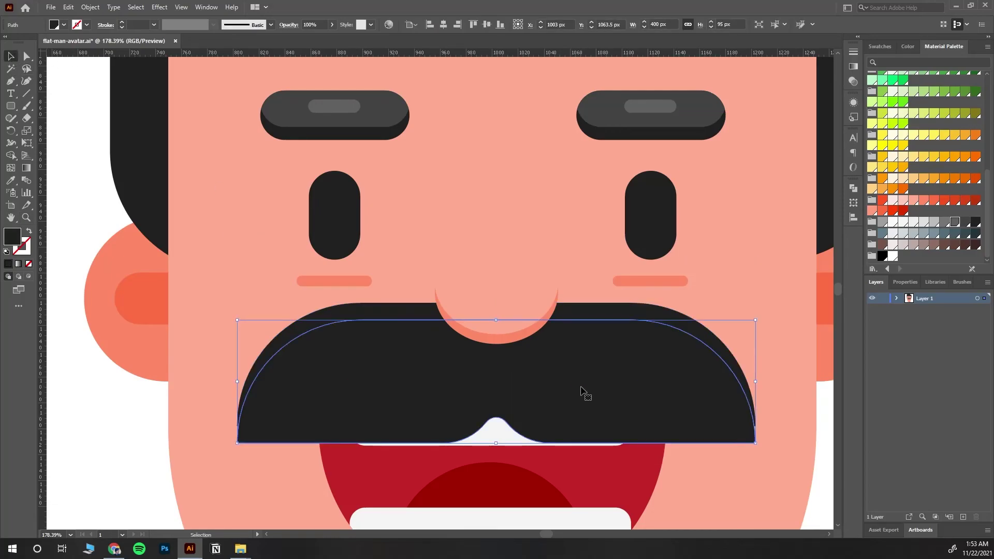
pyautogui.moveTo(238, 381); pyautogui.dragTo(236, 381)
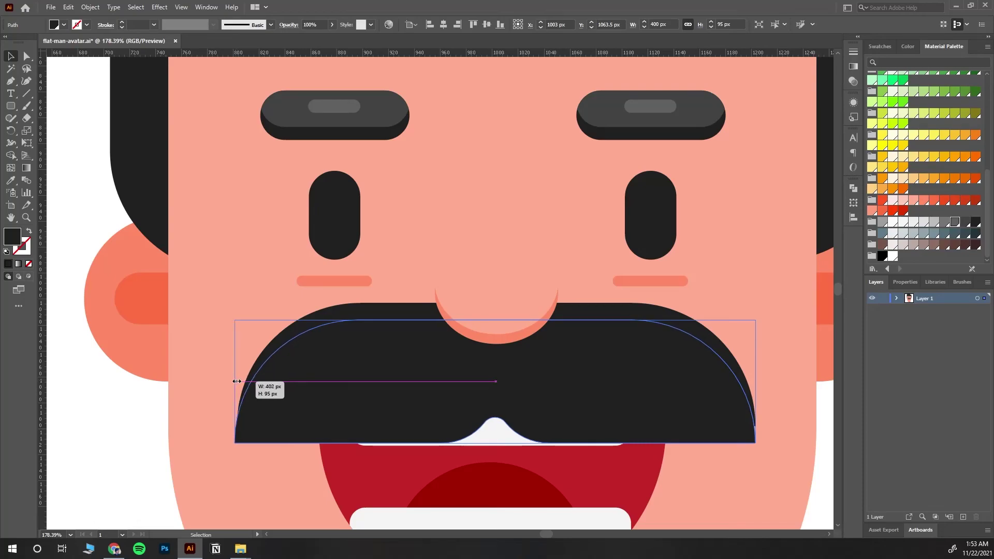
pyautogui.moveTo(756, 382); pyautogui.dragTo(761, 383)
pyautogui.keyDown('shift'); pyautogui.click(615, 313); pyautogui.keyUp('shift')
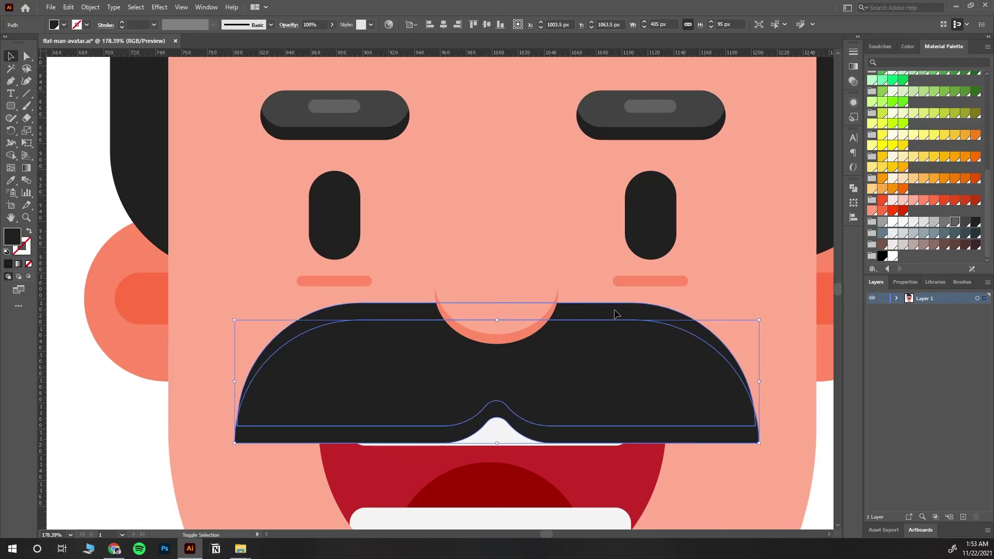
pyautogui.hotkey('shift', 'm')
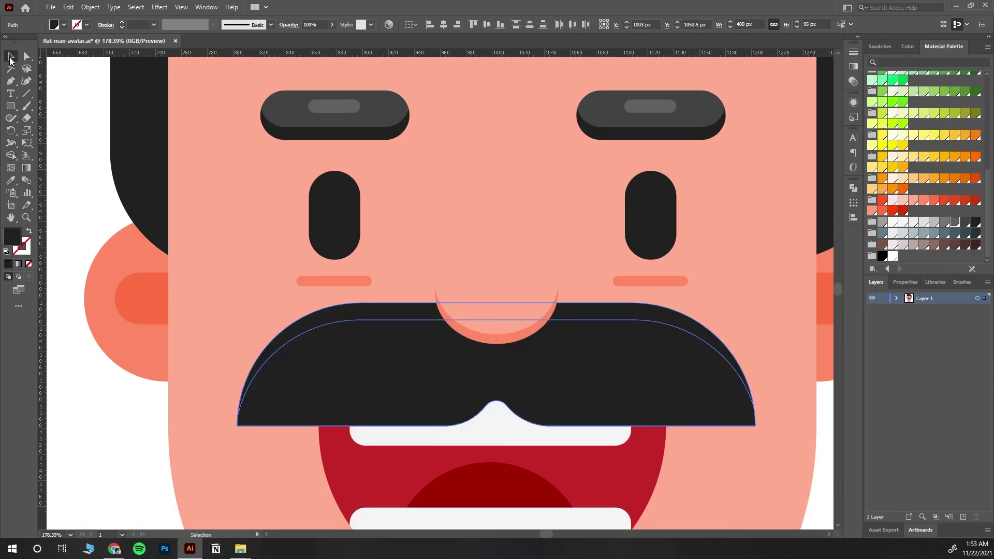
# Step: Fill the lower moustache Grey 900 and the upper moustache Grey 800
pyautogui.click(10, 57)
pyautogui.click(422, 381)
pyautogui.click(967, 223)
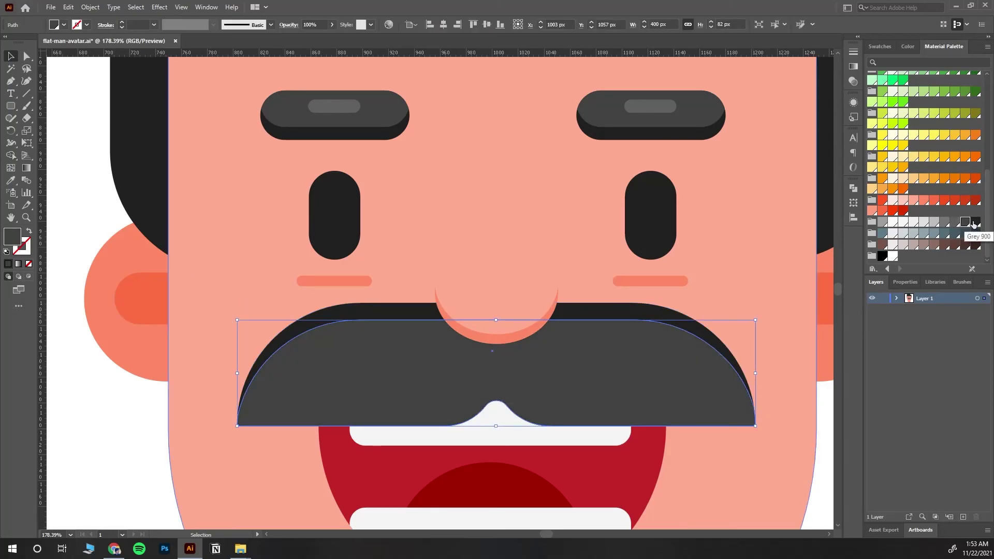
pyautogui.click(973, 224)
pyautogui.click(628, 311)
pyautogui.click(966, 222)
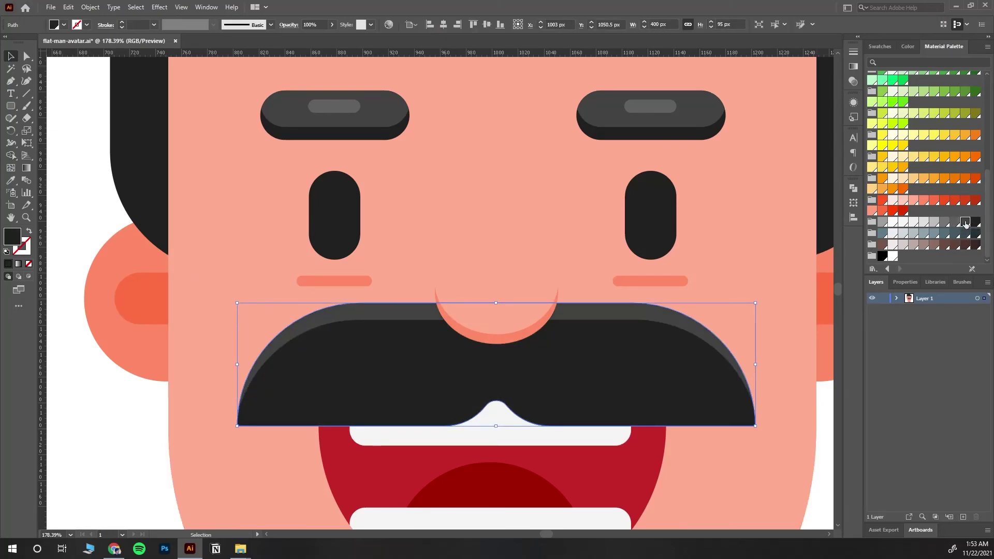
# Step: Deselect the moustache and zoom out to view the whole artboard
pyautogui.click(69, 228)
pyautogui.press('z')
pyautogui.scroll(-5, 732, 434)
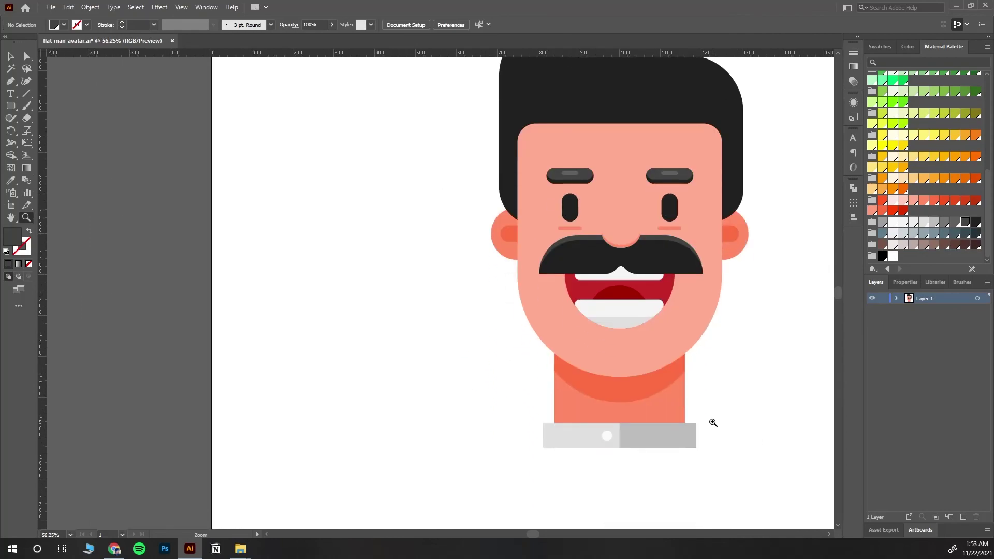
pyautogui.scroll(-2, 713, 423)
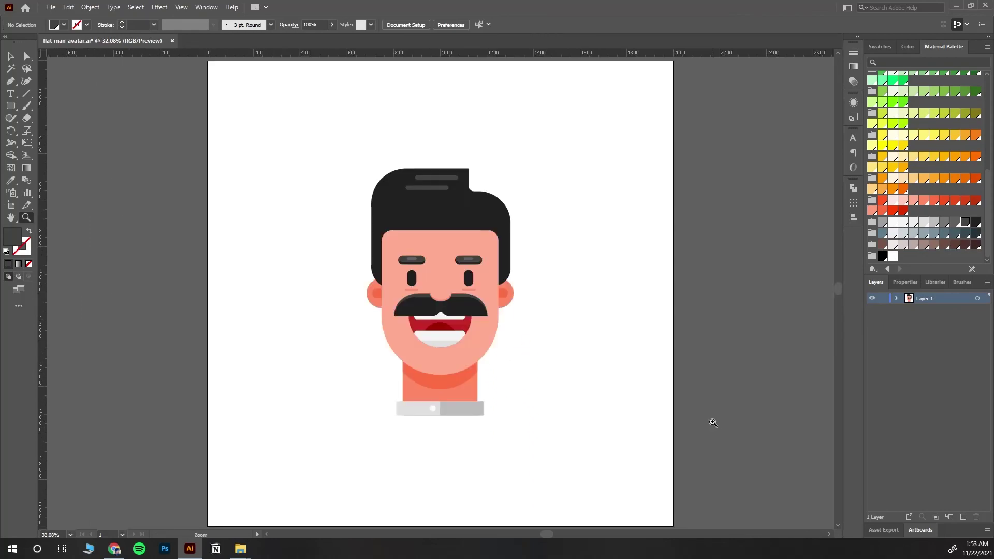
pyautogui.click(10, 105)
# Step: Draw a rectangle covering the whole artboard and send it to the back
pyautogui.click(56, 105)
pyautogui.moveTo(208, 61)
pyautogui.mouseDown()
pyautogui.moveTo(653, 491)
pyautogui.moveTo(672, 527)
pyautogui.mouseUp()
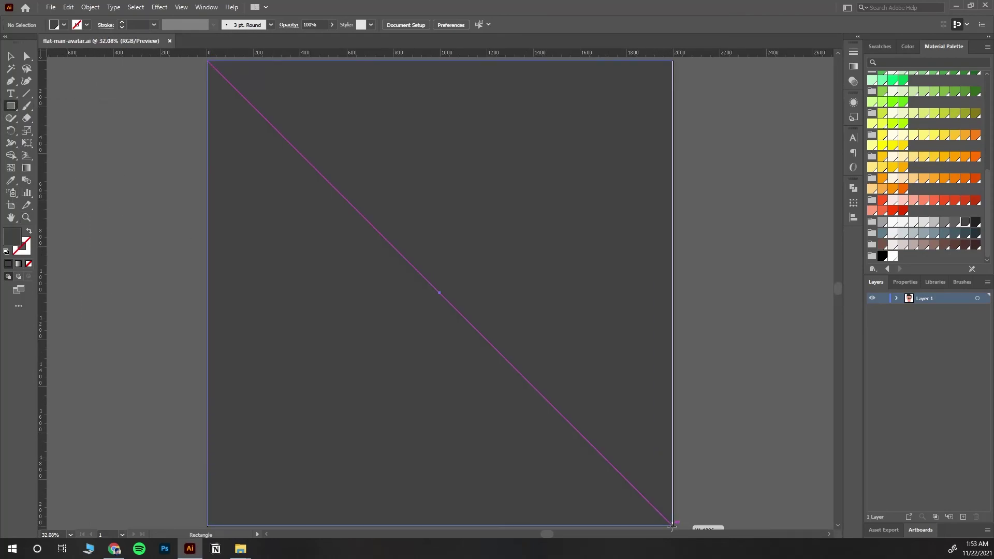
pyautogui.rightClick(448, 167)
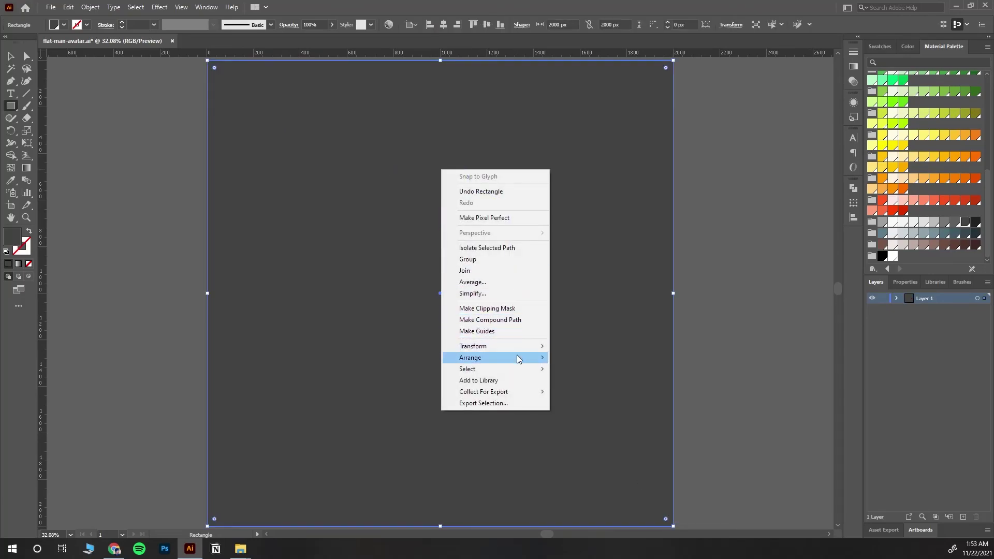
pyautogui.click(595, 391)
pyautogui.press('v')
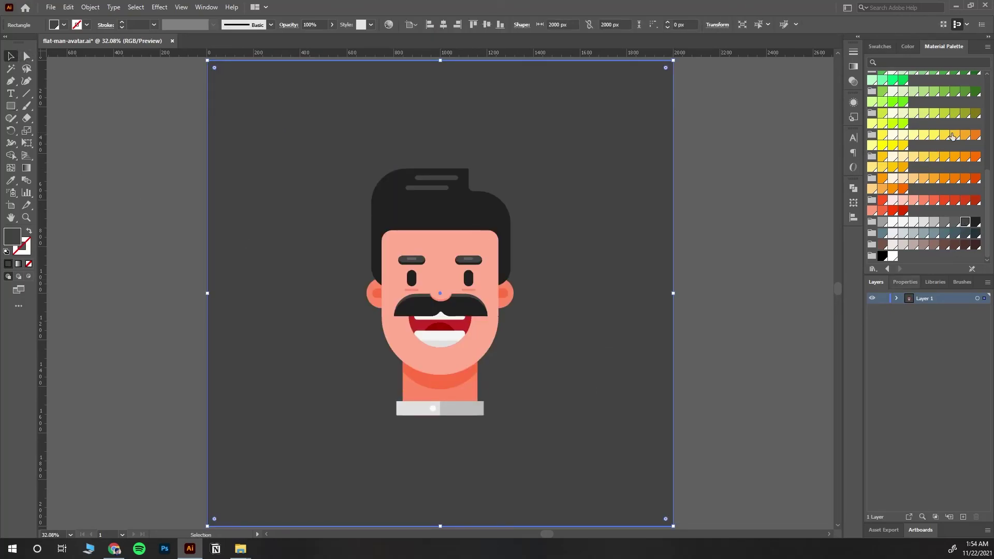
# Step: Try several swatches, then fill the background rectangle dark blue-grey
pyautogui.click(943, 92)
pyautogui.scroll(5, 943, 155)
pyautogui.click(955, 213)
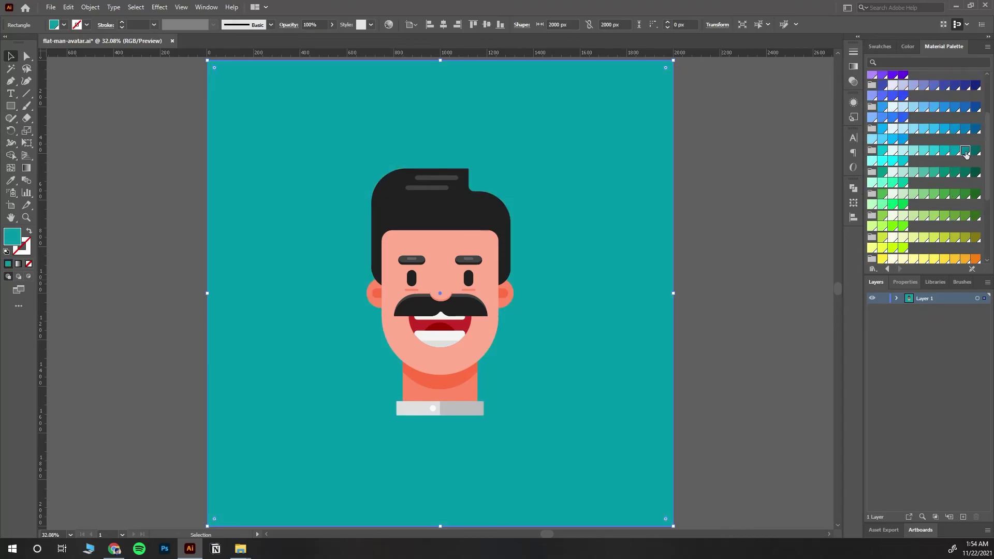
pyautogui.click(975, 192)
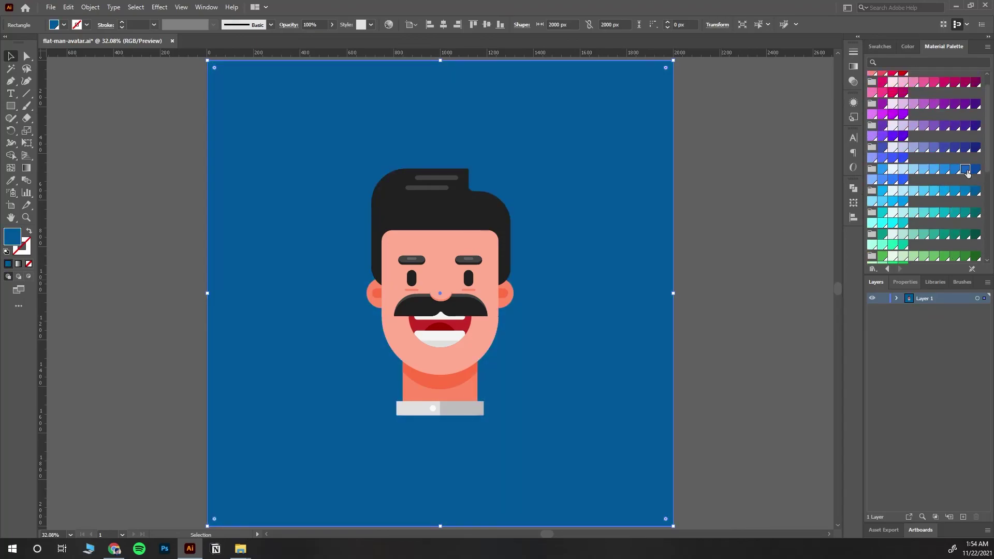
pyautogui.click(963, 125)
pyautogui.scroll(1, 962, 120)
pyautogui.click(962, 120)
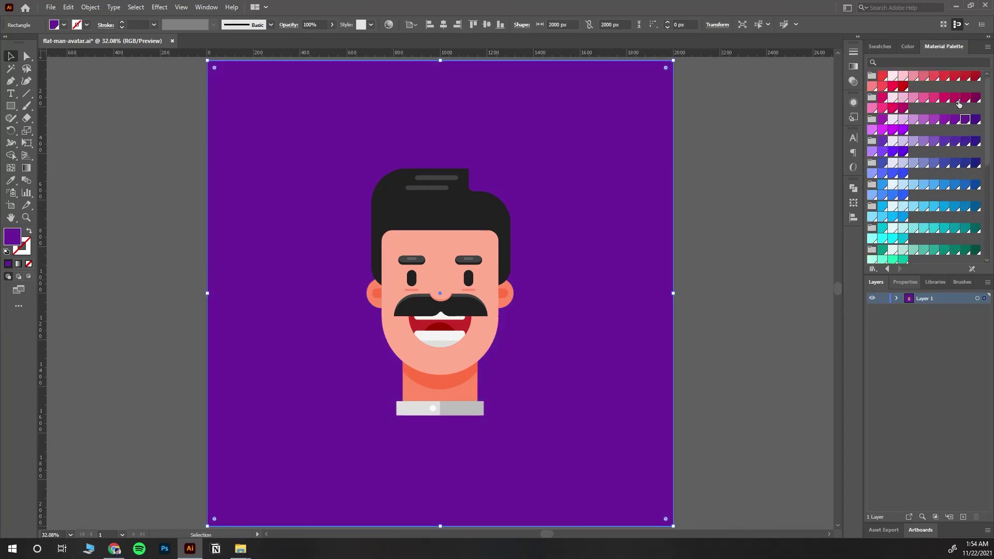
pyautogui.click(966, 99)
pyautogui.click(966, 78)
pyautogui.scroll(-5, 963, 156)
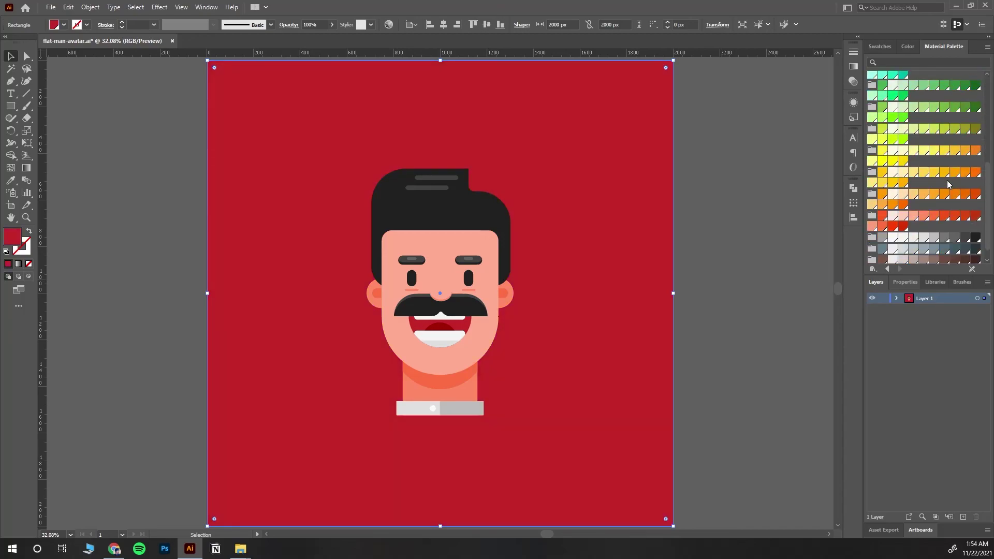
pyautogui.scroll(-2, 963, 207)
pyautogui.click(955, 245)
pyautogui.click(966, 234)
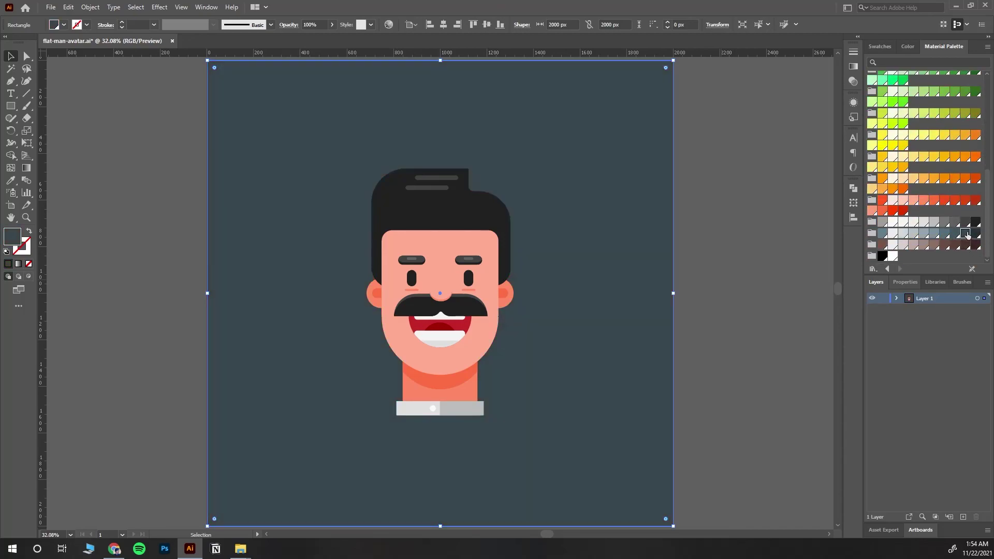
pyautogui.click(111, 309)
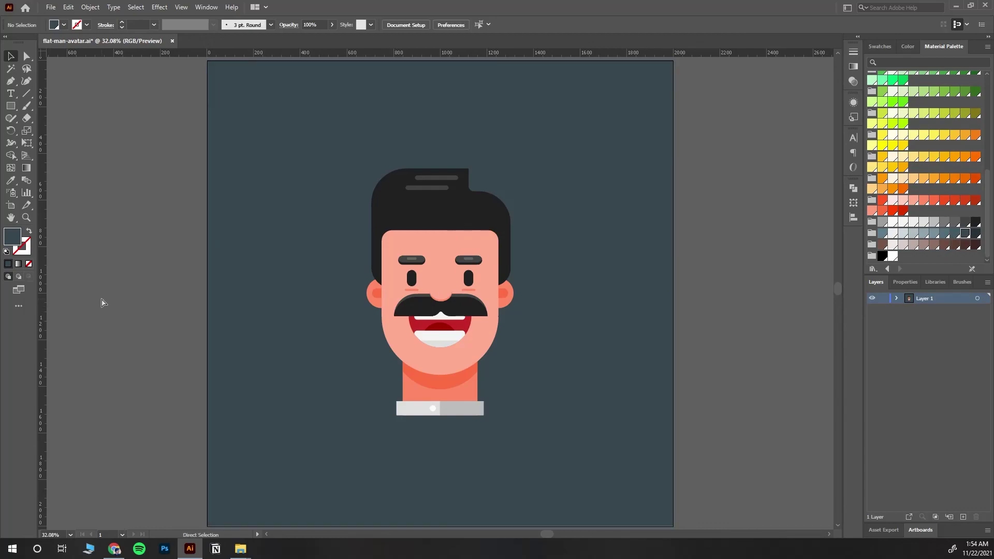
# Step: Inspect the face, lock Layer 1, and save the finished avatar file
pyautogui.moveTo(444, 306); pyautogui.dragTo(510, 355)
pyautogui.press('v')
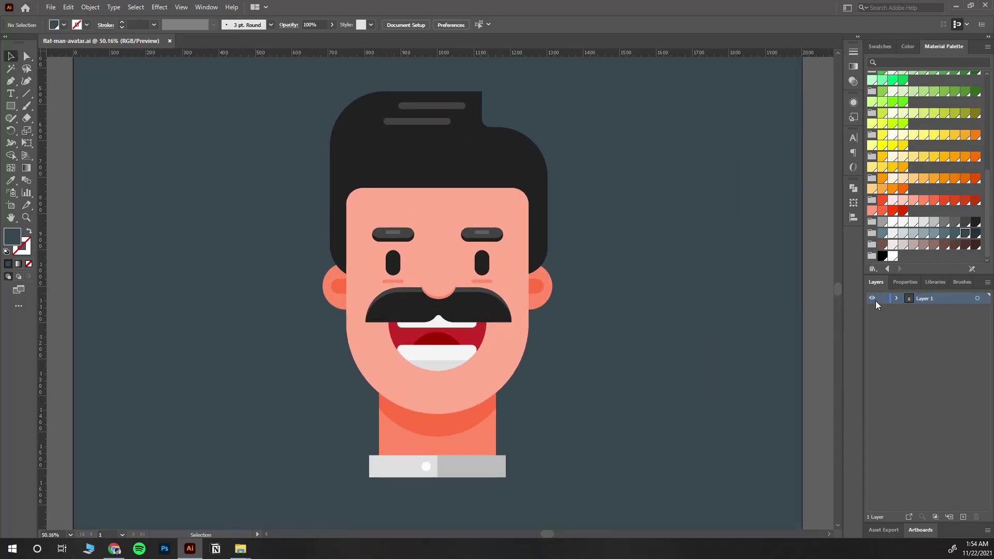
pyautogui.click(882, 299)
pyautogui.hotkey('ctrl', '0')
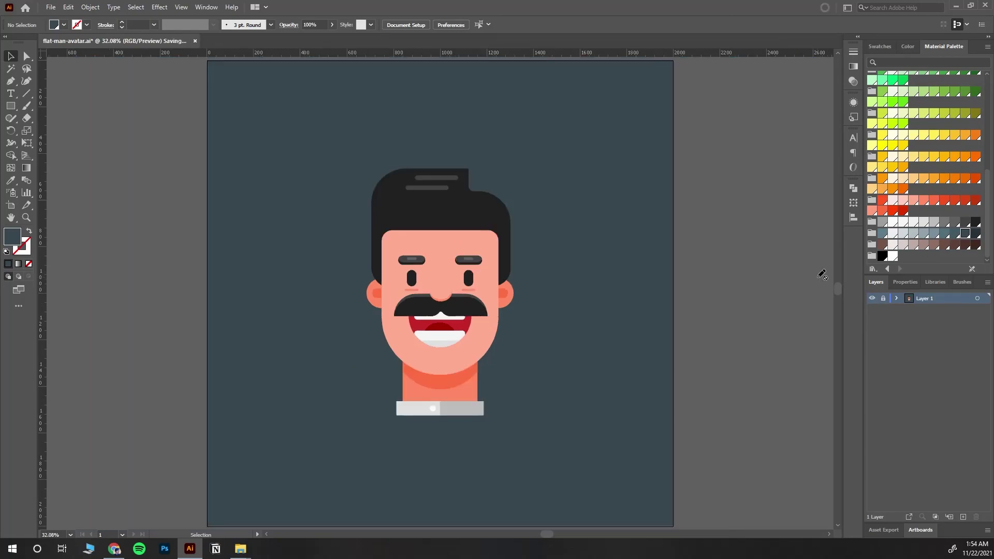